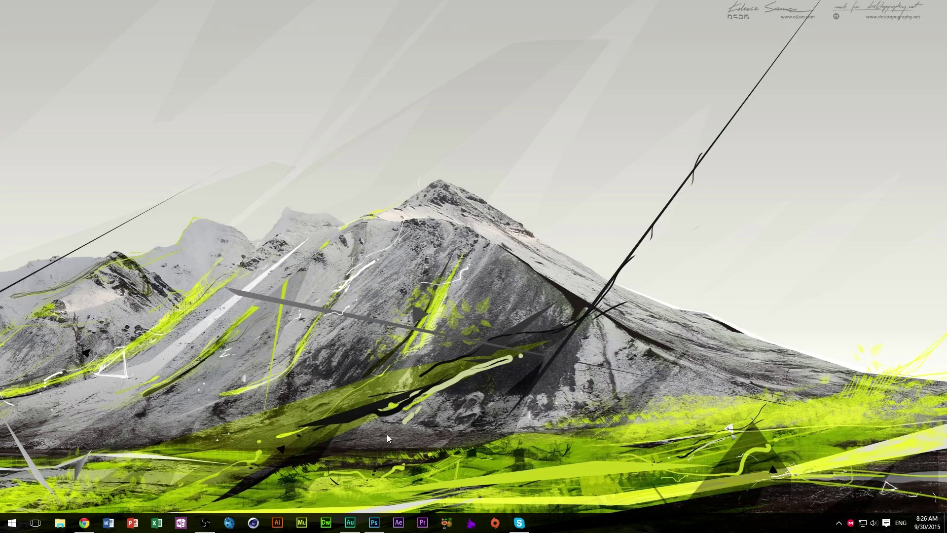
{"action": "left_click", "coordinate": [374, 521]}
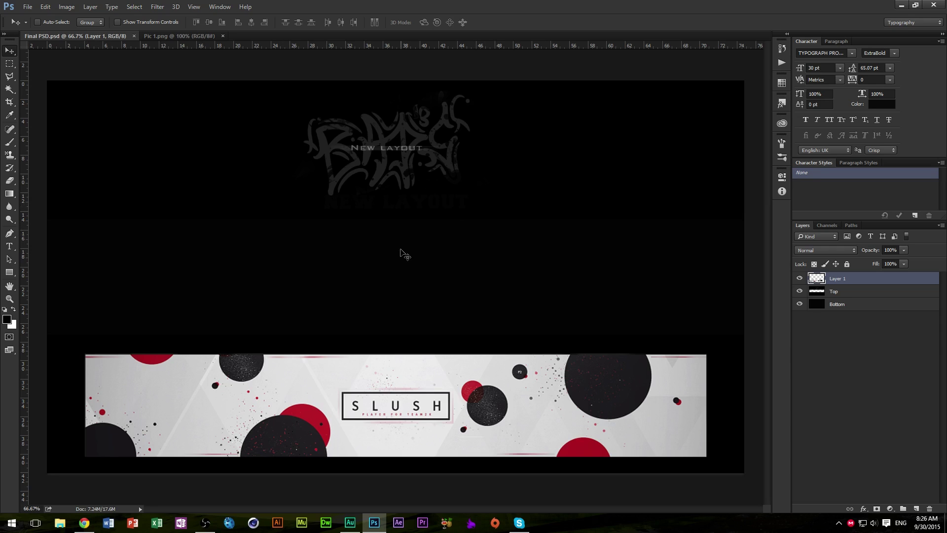
{"action": "left_click", "coordinate": [800, 278]}
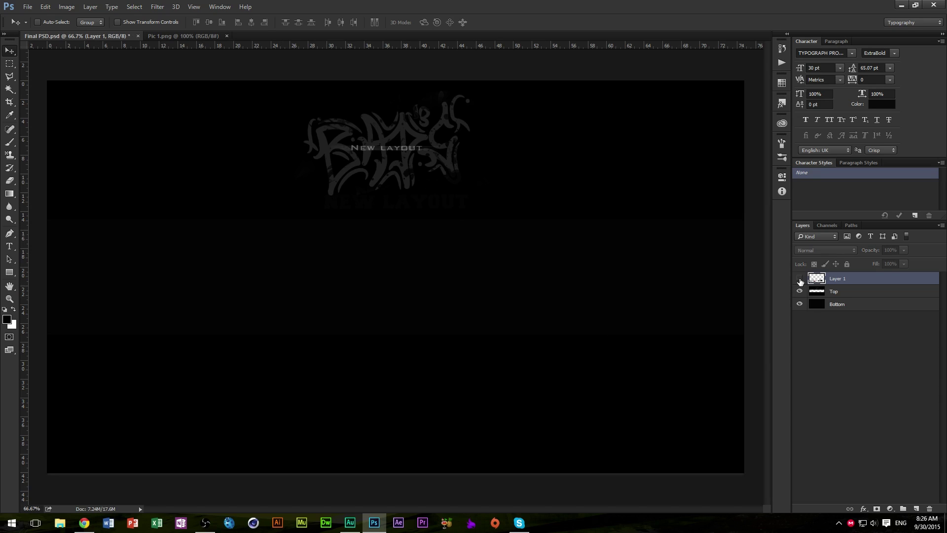
{"action": "left_click", "coordinate": [800, 279]}
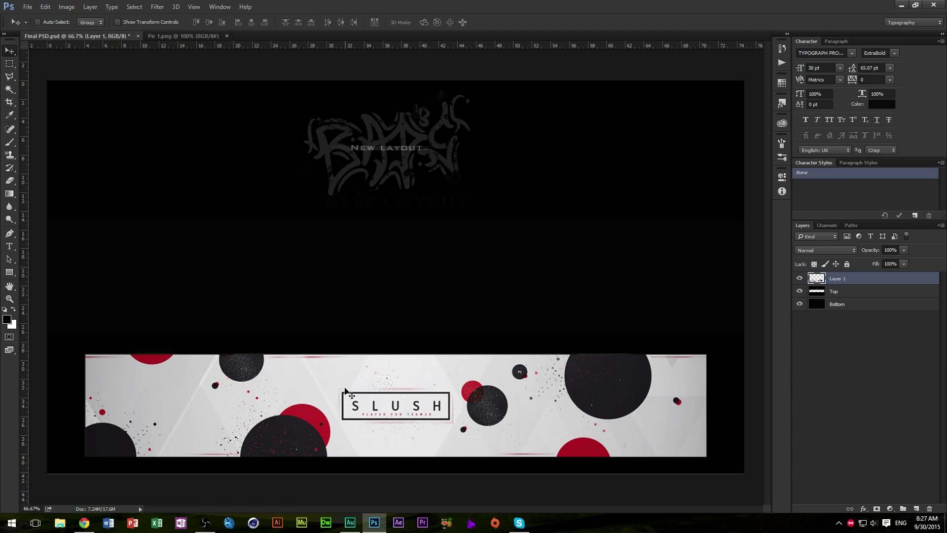
- Select the Bottom layer and fill the middle band white with the Paint Bucket
{"action": "left_click", "coordinate": [882, 304]}
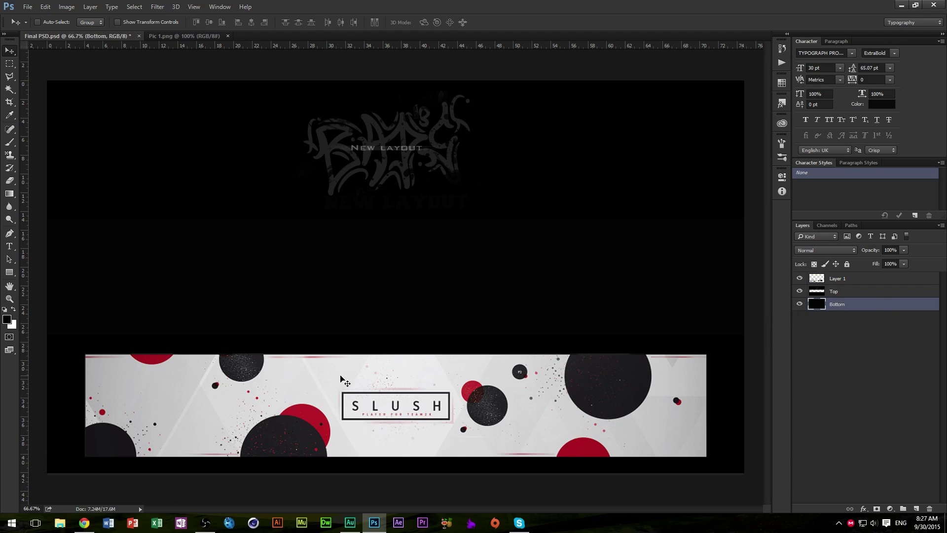
{"action": "left_click", "coordinate": [799, 304]}
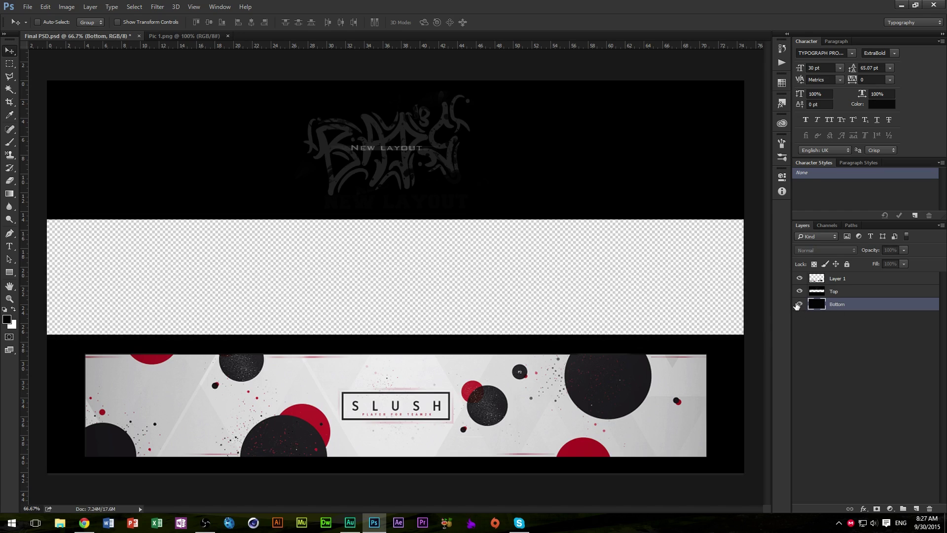
{"action": "left_click", "coordinate": [800, 303]}
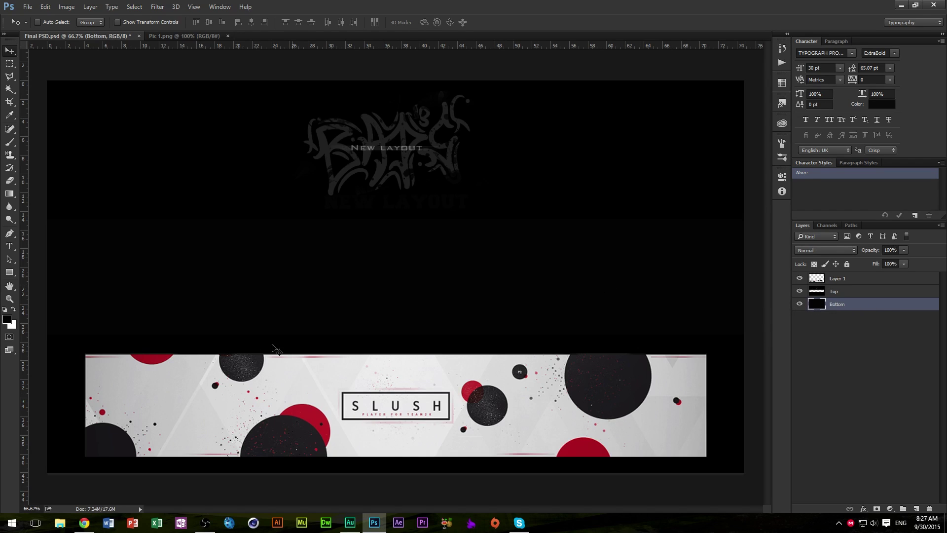
{"action": "left_click", "coordinate": [13, 310]}
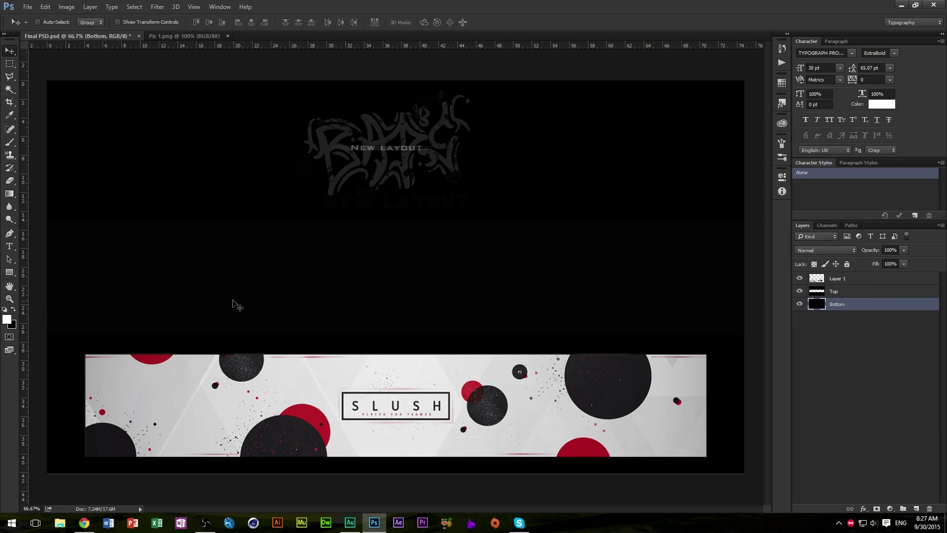
{"action": "key", "text": "g"}
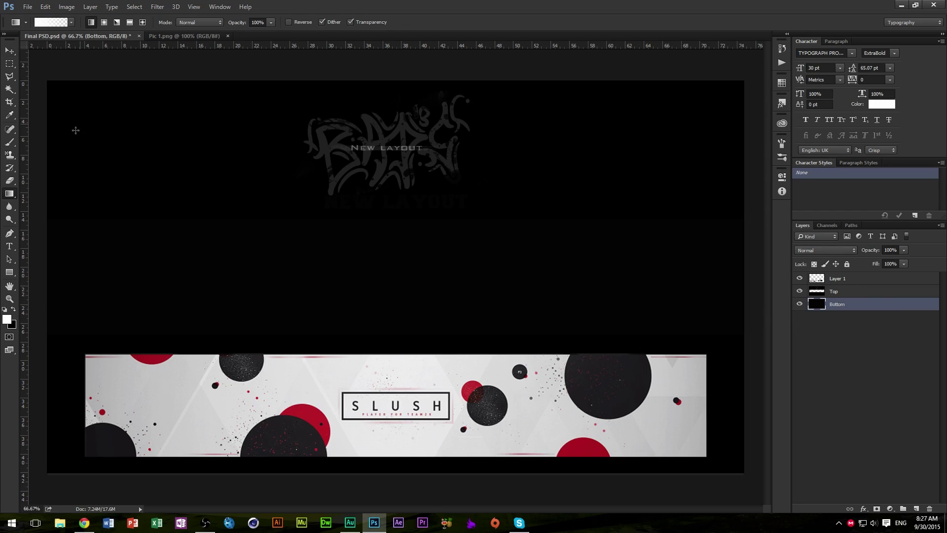
{"action": "right_click", "coordinate": [10, 193]}
{"action": "left_click", "coordinate": [45, 201]}
{"action": "left_click", "coordinate": [235, 292]}
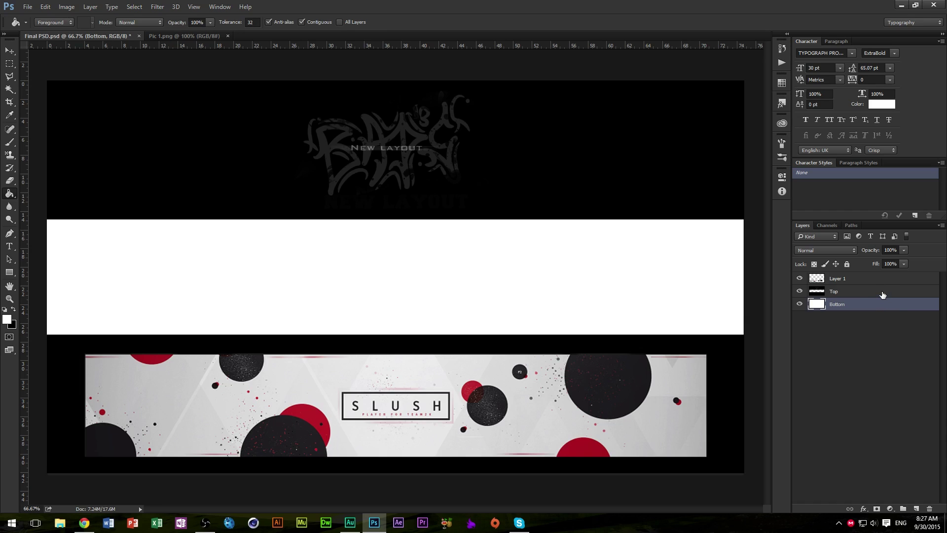
- Merge the banner reference Layer 1 down into the Top layer, keeping the name Top
{"action": "left_click", "coordinate": [867, 291]}
{"action": "left_click", "coordinate": [868, 278]}
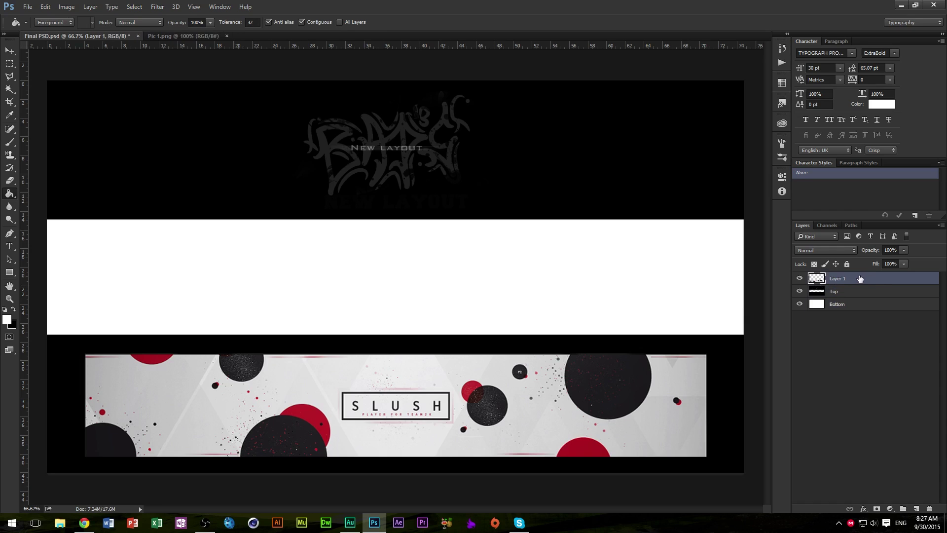
{"action": "key", "text": "ctrl+e"}
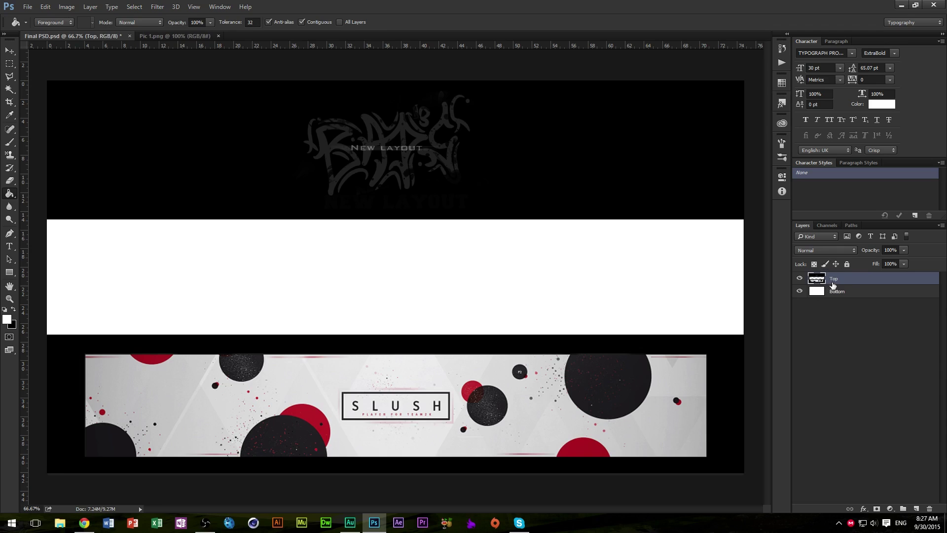
{"action": "double_click", "coordinate": [834, 279]}
{"action": "key", "text": "Return"}
- Lock the Top layer, select Bottom, and set the Polygon tool to 3 sides
{"action": "left_click", "coordinate": [847, 263]}
{"action": "left_click", "coordinate": [860, 290]}
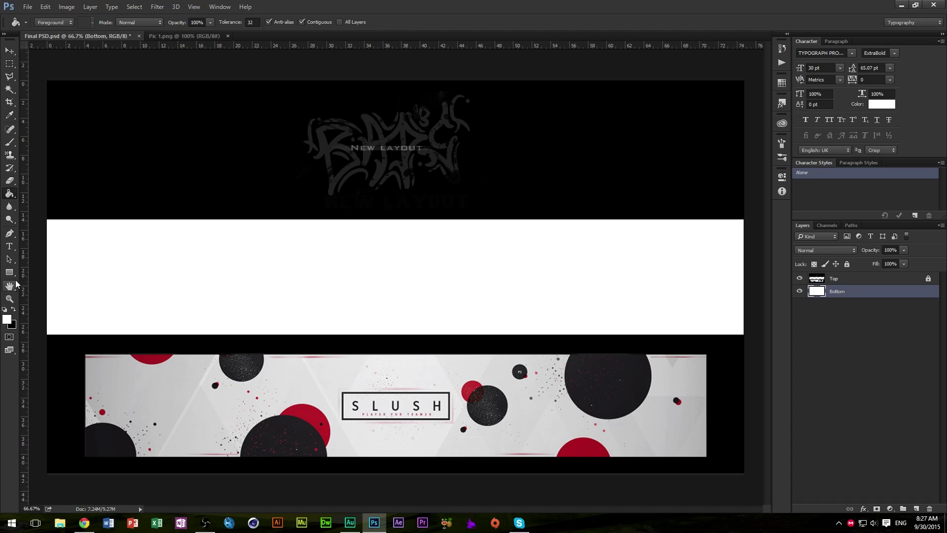
{"action": "left_click_drag", "start_coordinate": [9, 272], "coordinate": [48, 300]}
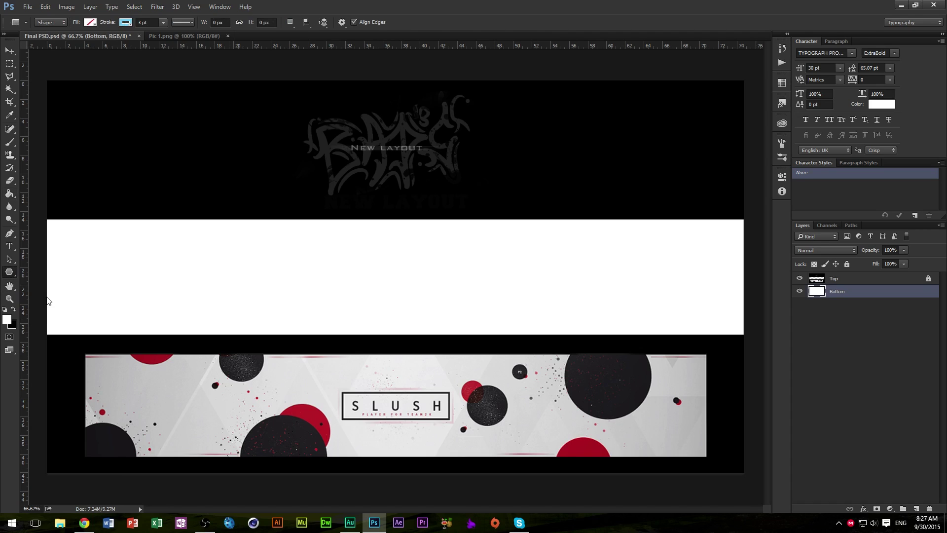
{"action": "left_click", "coordinate": [381, 24]}
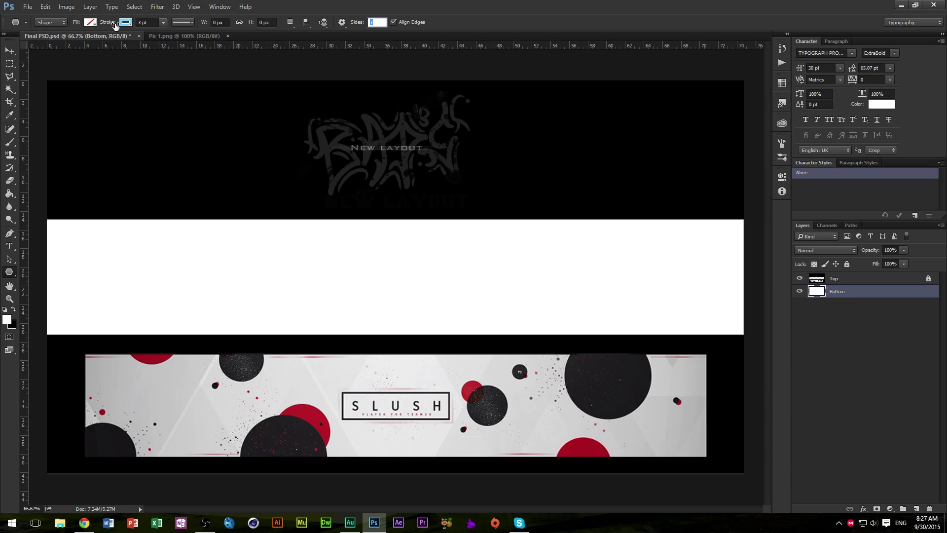
- Draw a large grey triangle with no stroke over the band's left end
{"action": "left_click", "coordinate": [124, 23]}
{"action": "left_click", "coordinate": [84, 42]}
{"action": "left_click", "coordinate": [91, 23]}
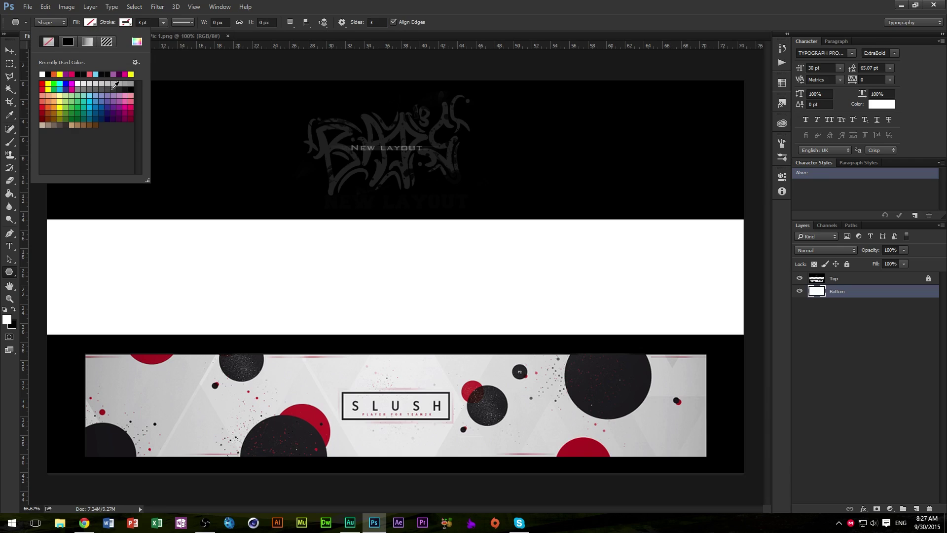
{"action": "left_click", "coordinate": [94, 85]}
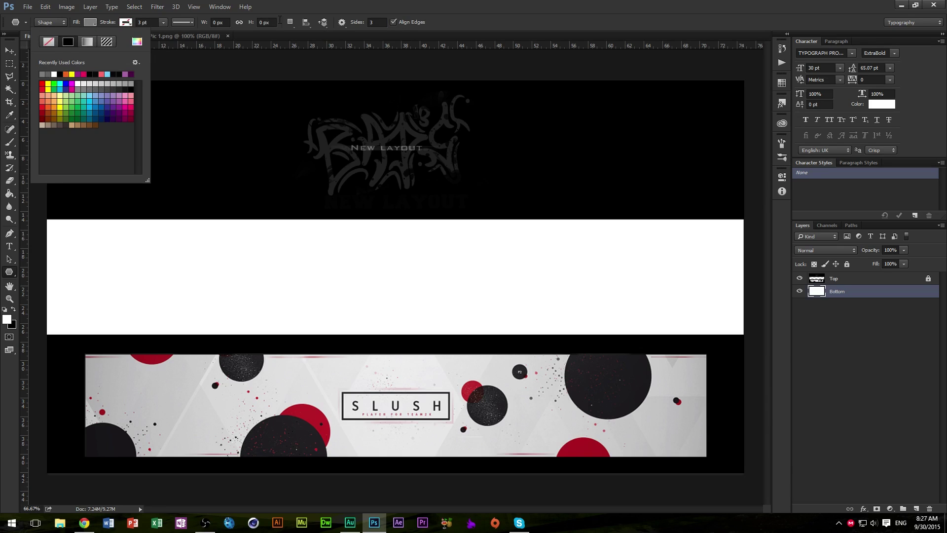
{"action": "left_click", "coordinate": [280, 19]}
{"action": "left_click_drag", "start_coordinate": [113, 192], "coordinate": [161, 415]}
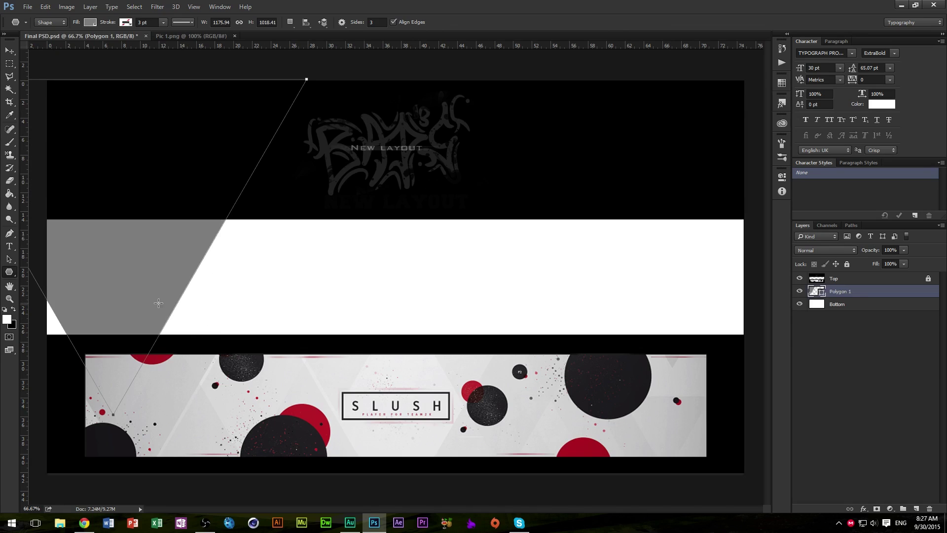
- Make a vertically flipped copy of the triangle and fit it beside the first one
{"action": "key", "text": "v"}
{"action": "left_click_drag", "start_coordinate": [140, 269], "coordinate": [155, 267]}
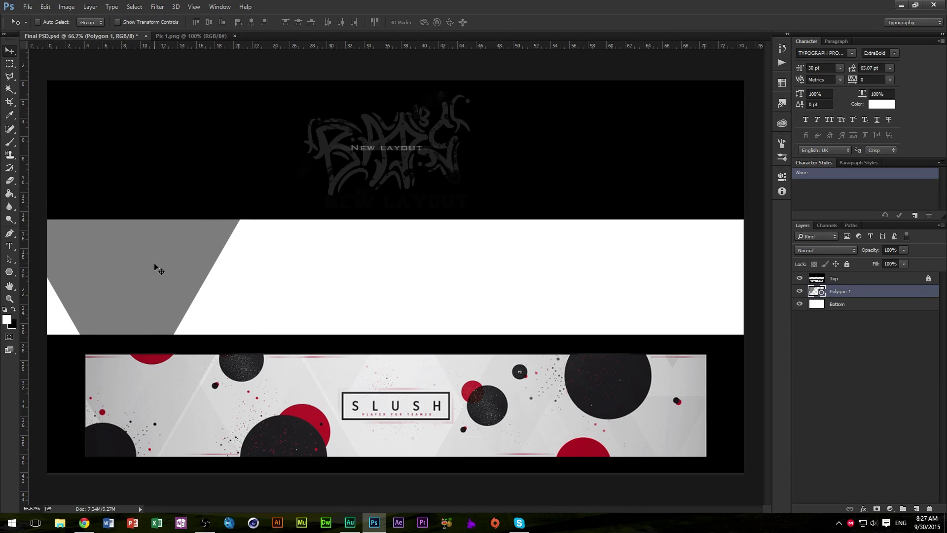
{"action": "key", "text": "ctrl+alt+t"}
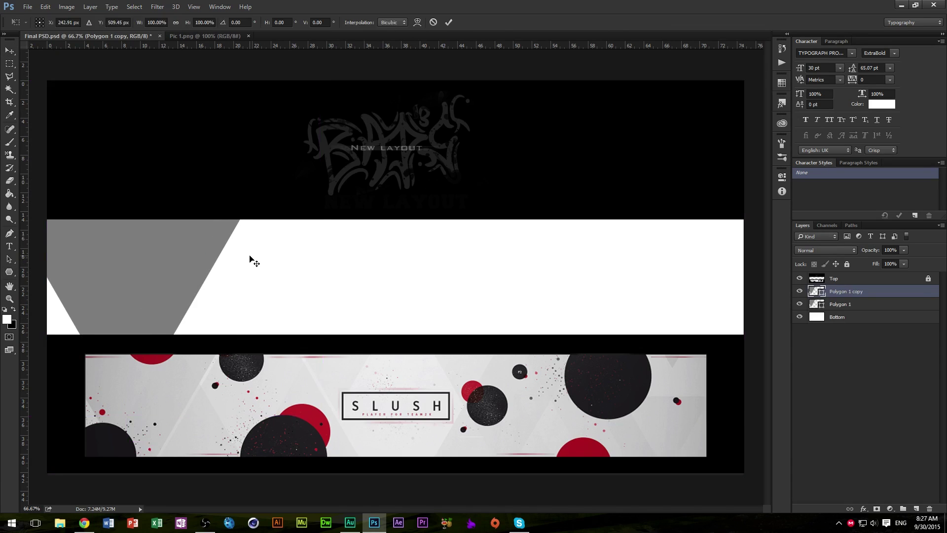
{"action": "right_click", "coordinate": [237, 246]}
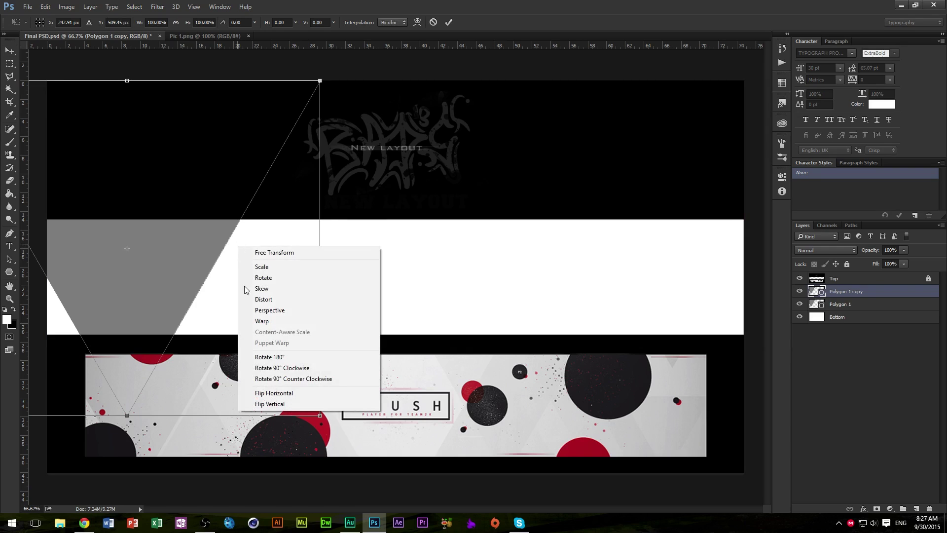
{"action": "left_click", "coordinate": [281, 409]}
{"action": "left_click_drag", "start_coordinate": [244, 263], "coordinate": [317, 402]}
{"action": "key", "text": "Return"}
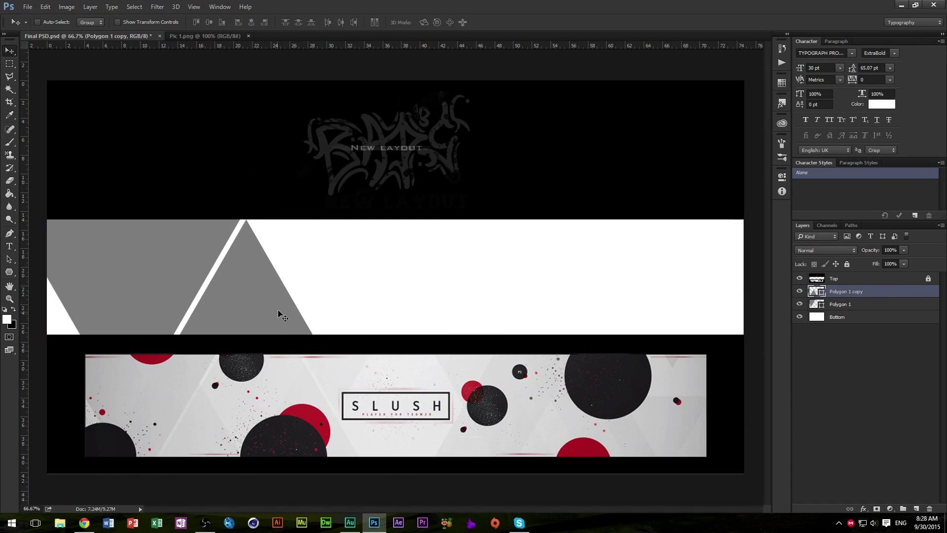
{"action": "left_click_drag", "start_coordinate": [280, 313], "coordinate": [317, 250]}
- Duplicate the triangle pair twice along the band to its right end and merge the newest pair
{"action": "left_click", "coordinate": [888, 304], "text": "ctrl"}
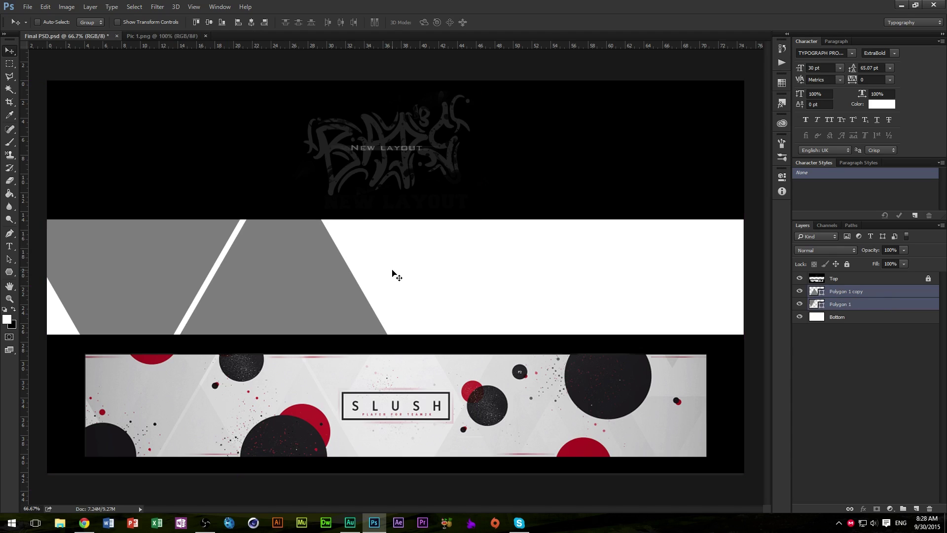
{"action": "key", "text": "ctrl+j"}
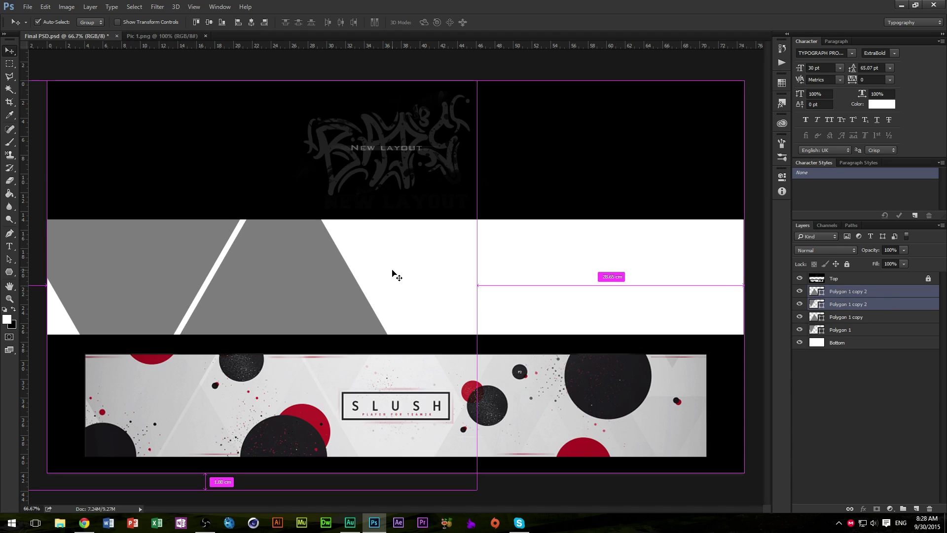
{"action": "left_click_drag", "start_coordinate": [292, 308], "coordinate": [605, 303]}
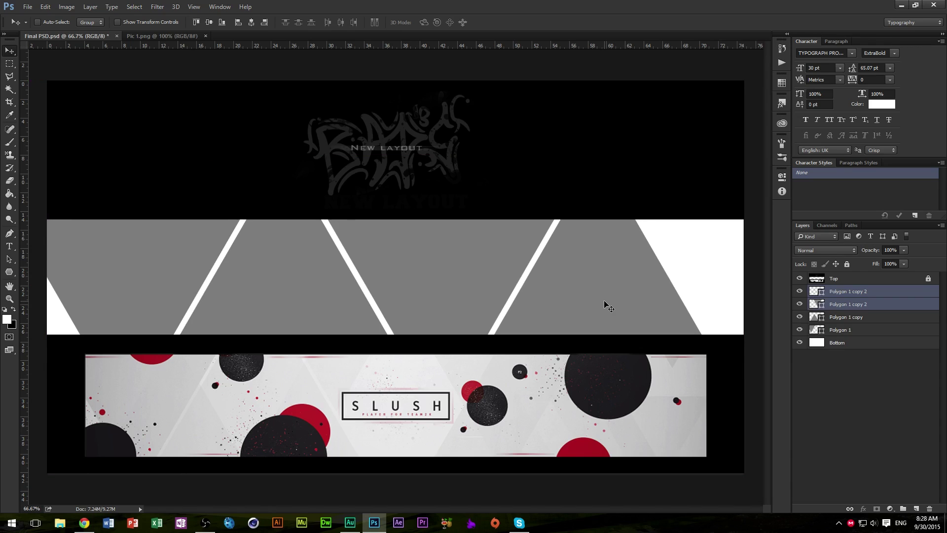
{"action": "left_click", "coordinate": [604, 304], "text": "alt"}
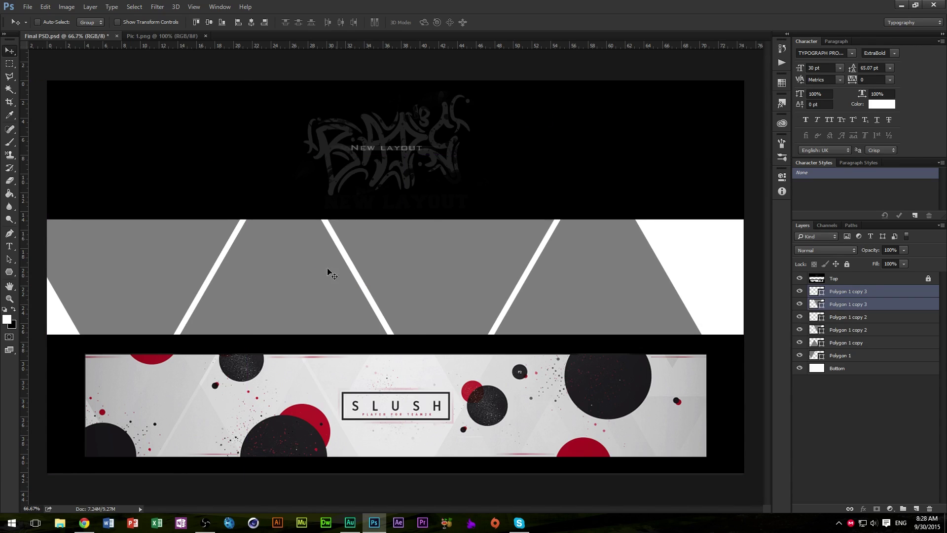
{"action": "left_click_drag", "start_coordinate": [328, 271], "coordinate": [630, 290]}
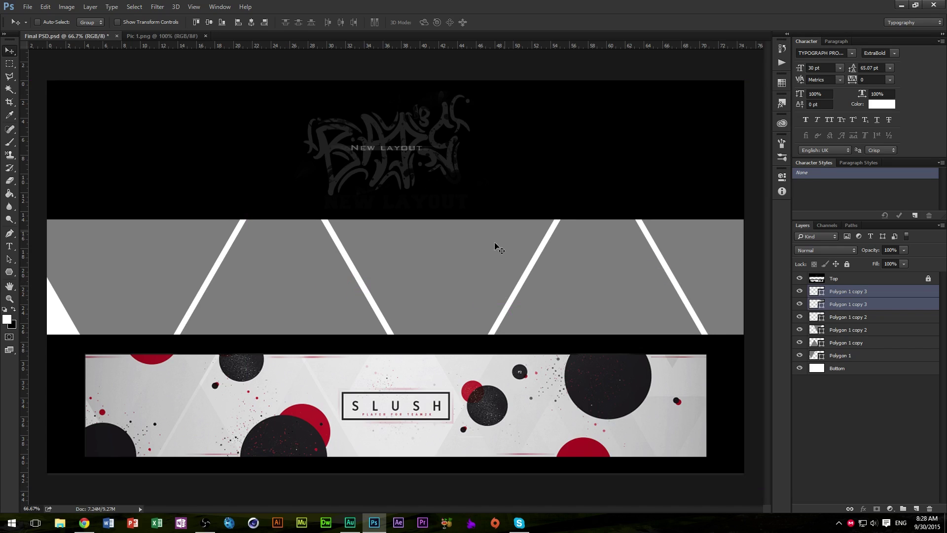
{"action": "key", "text": "ctrl+e"}
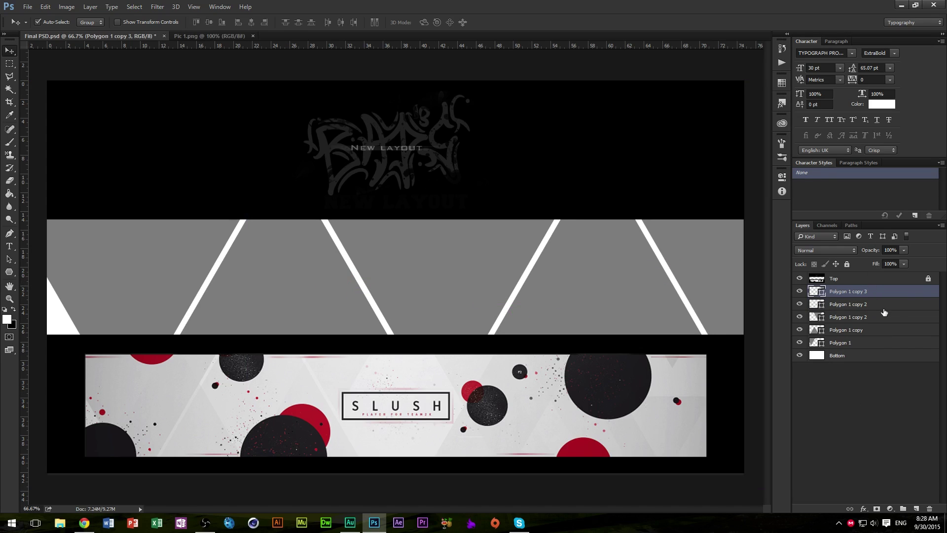
- Merge all triangle layers, rasterize the result, and set its opacity to 21%
{"action": "left_click", "coordinate": [882, 342], "text": "shift"}
{"action": "key", "text": "ctrl+e"}
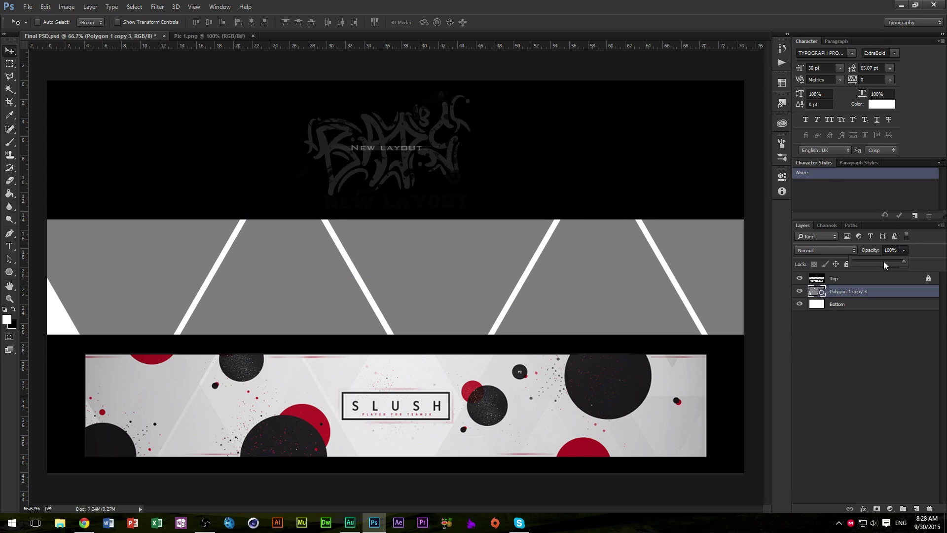
{"action": "right_click", "coordinate": [892, 291]}
{"action": "left_click", "coordinate": [782, 196]}
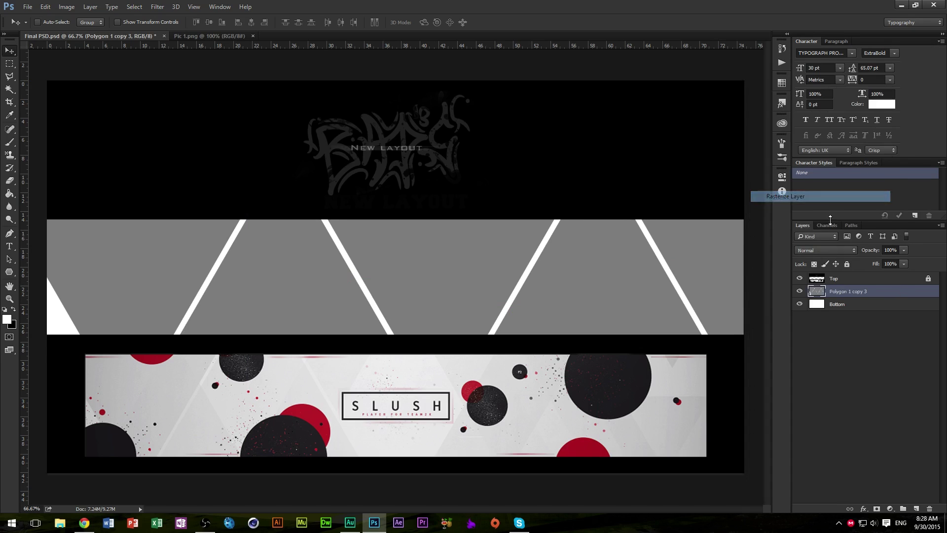
{"action": "left_click_drag", "start_coordinate": [886, 267], "coordinate": [867, 264]}
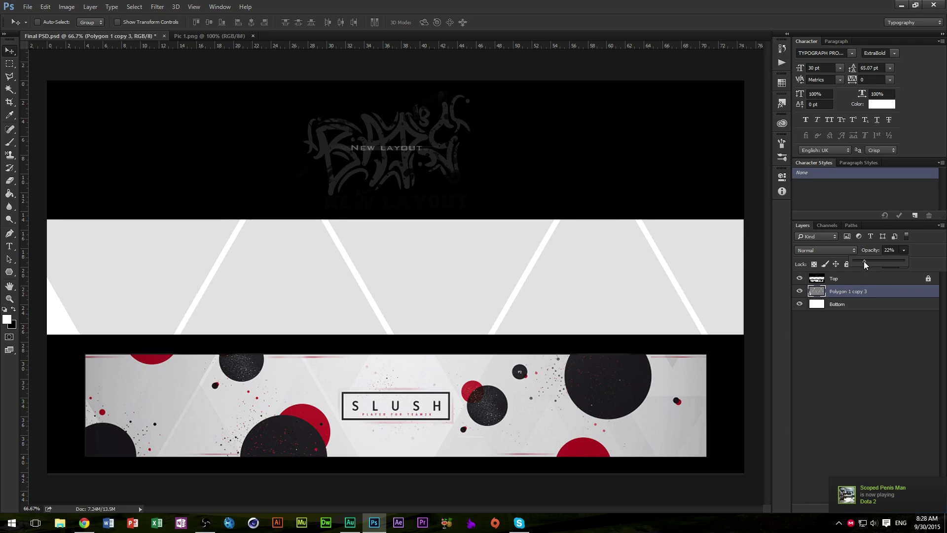
{"action": "left_click_drag", "start_coordinate": [863, 264], "coordinate": [864, 264]}
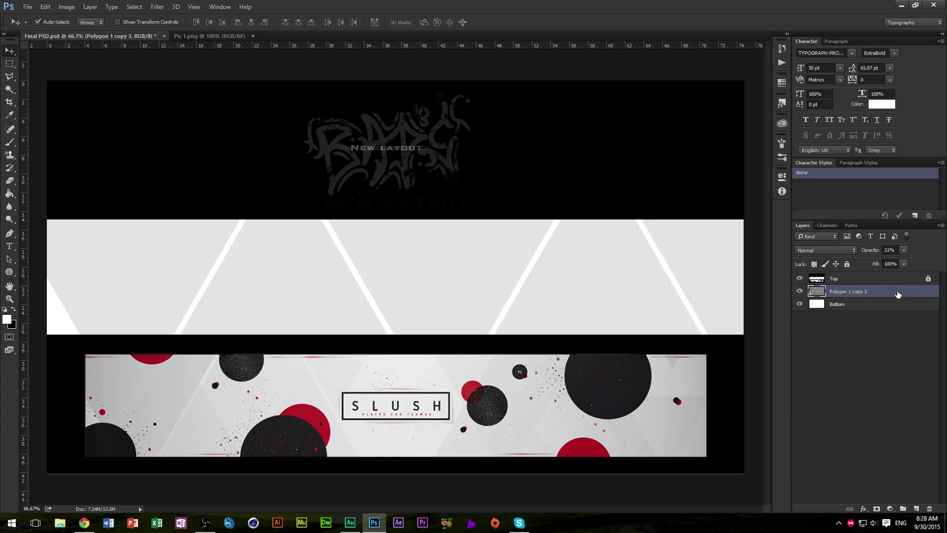
- Add a new layer and draw a near-black 279 × 279 px circle on the band's left side
{"action": "key", "text": "ctrl+shift+n"}
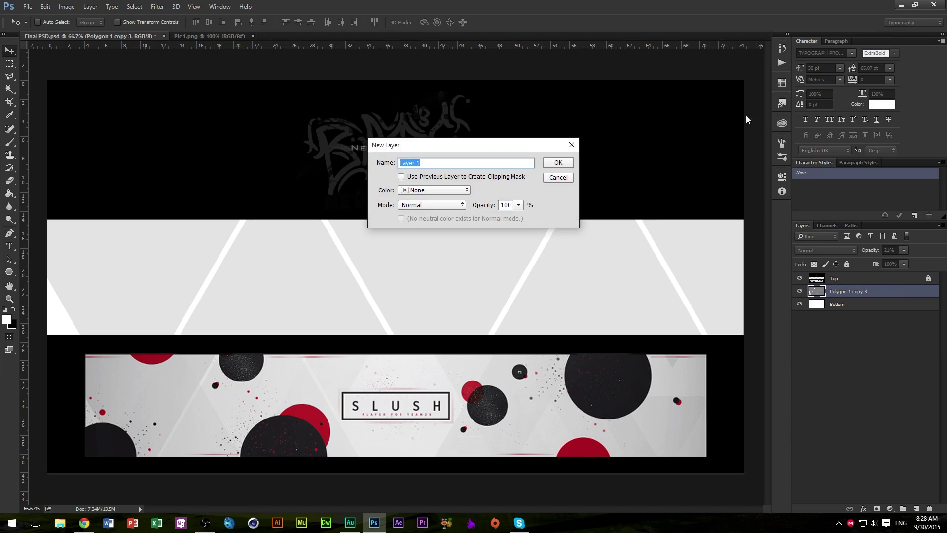
{"action": "left_click", "coordinate": [558, 164]}
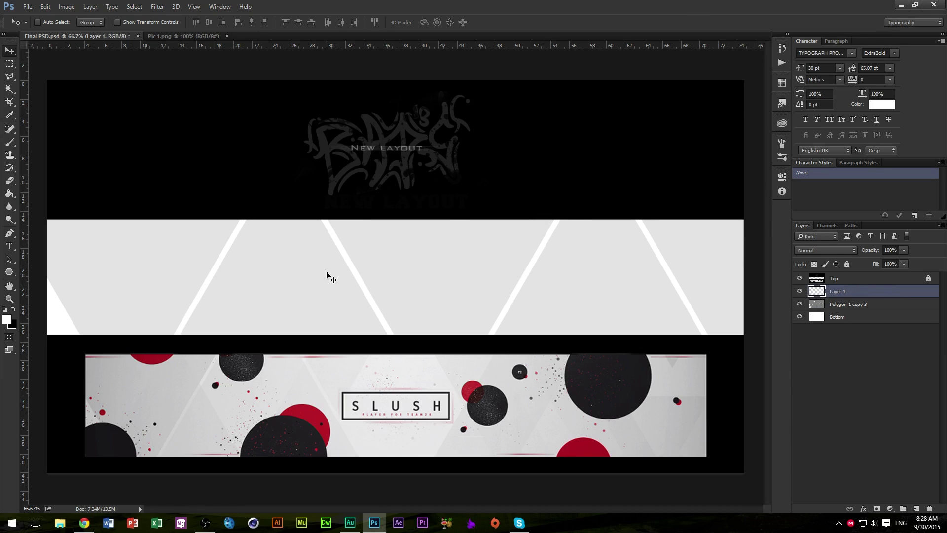
{"action": "left_click", "coordinate": [9, 272]}
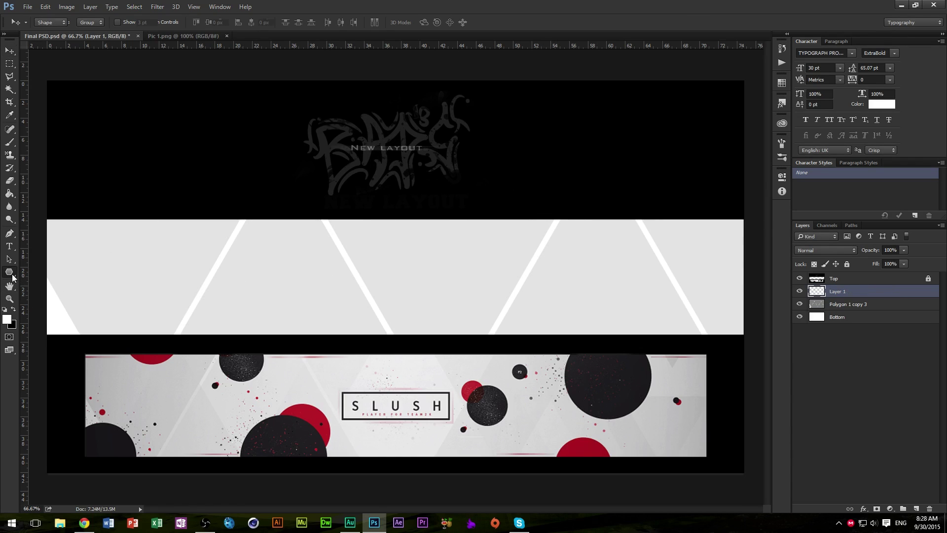
{"action": "left_click", "coordinate": [45, 290]}
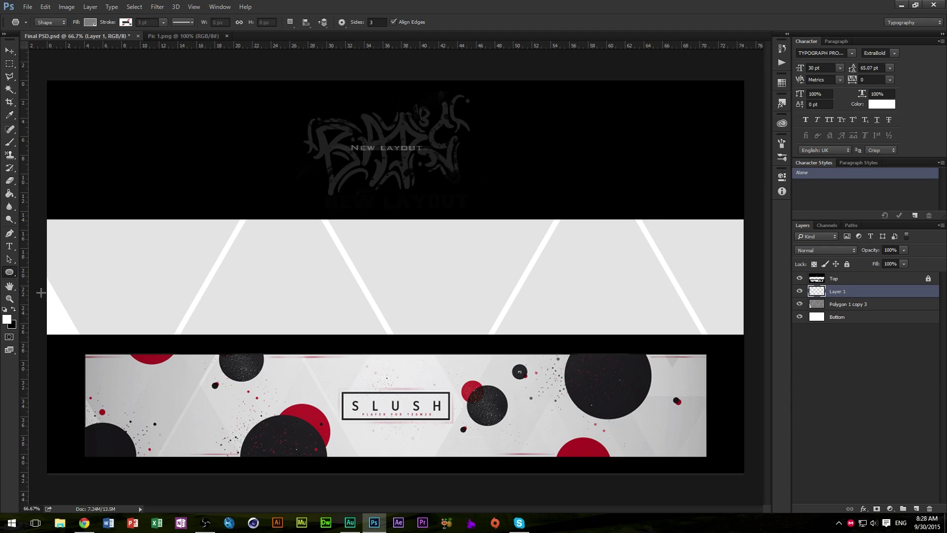
{"action": "left_click", "coordinate": [90, 22]}
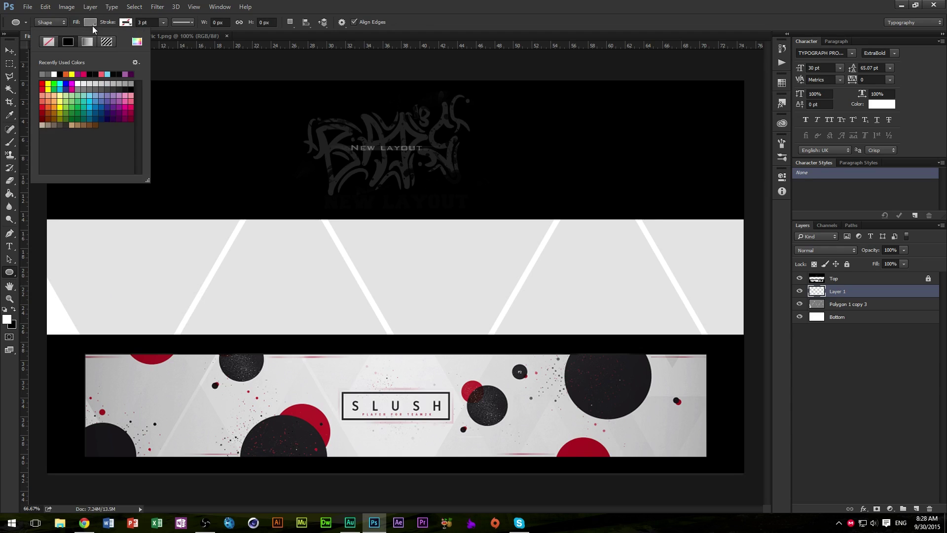
{"action": "left_click", "coordinate": [121, 86]}
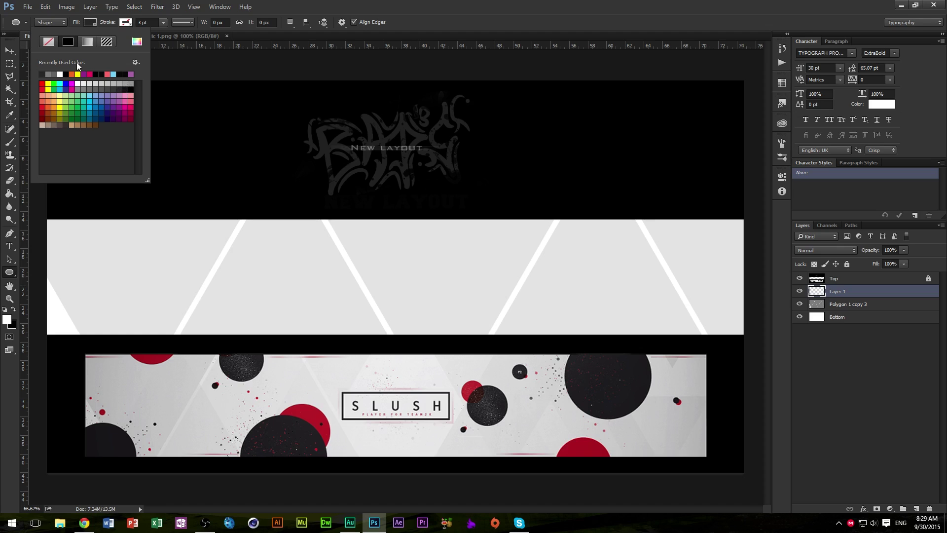
{"action": "left_click", "coordinate": [130, 85]}
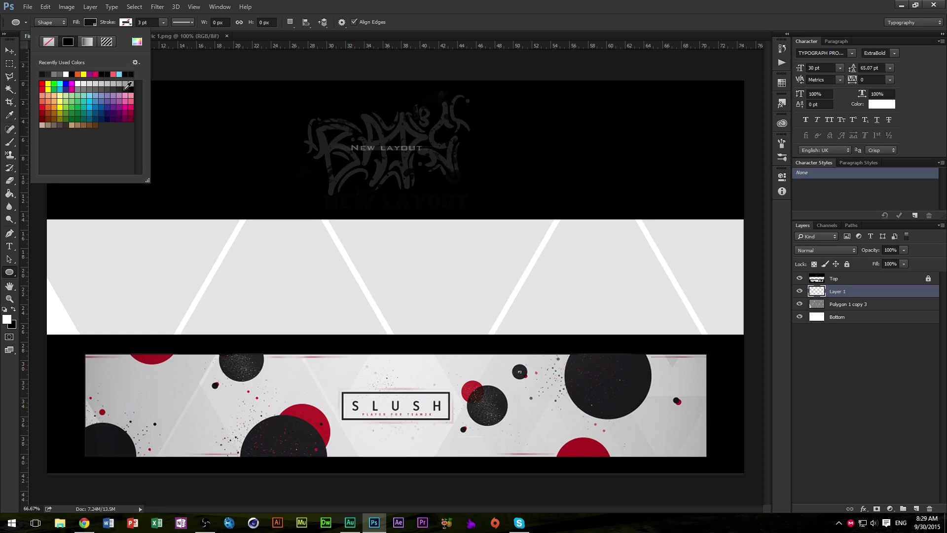
{"action": "left_click", "coordinate": [418, 4]}
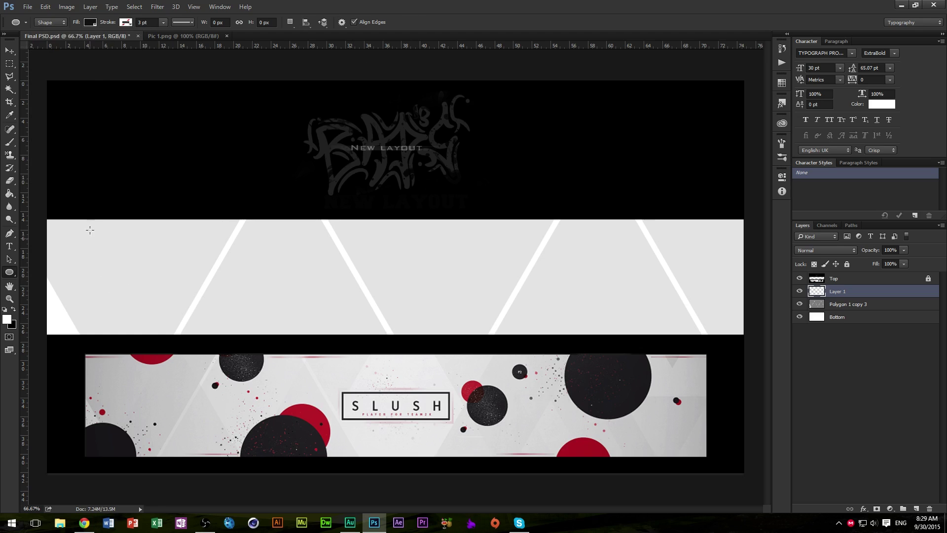
{"action": "left_click_drag", "start_coordinate": [107, 206], "coordinate": [199, 298]}
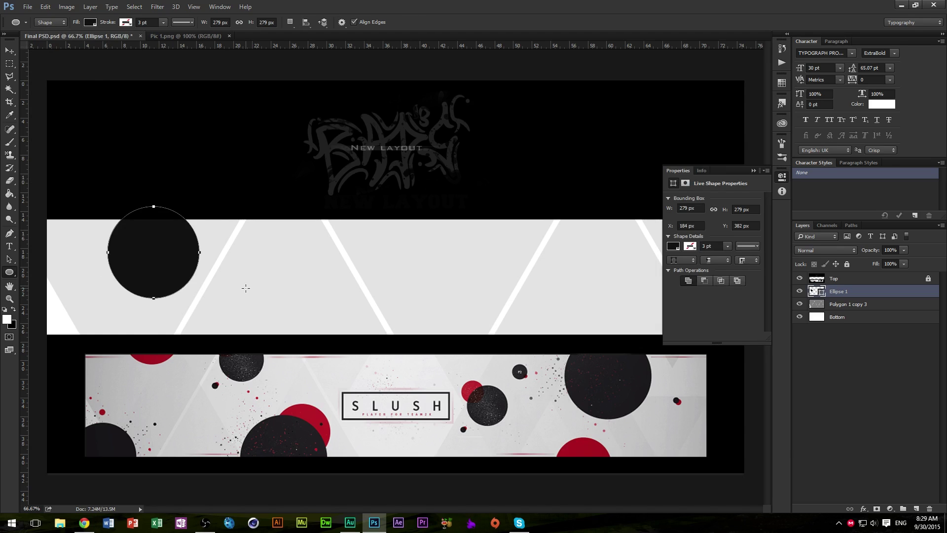
- Move the circle to the band's bottom-left and add a copy shrunk to about half size
{"action": "left_click", "coordinate": [754, 170]}
{"action": "key", "text": "v"}
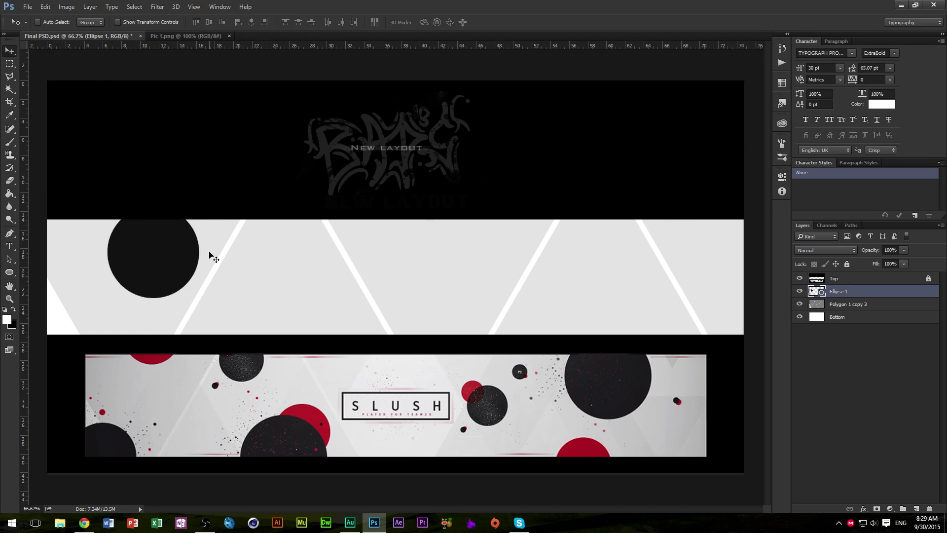
{"action": "left_click_drag", "start_coordinate": [186, 256], "coordinate": [291, 173]}
{"action": "key", "text": "ctrl+j"}
{"action": "key", "text": "ctrl+t"}
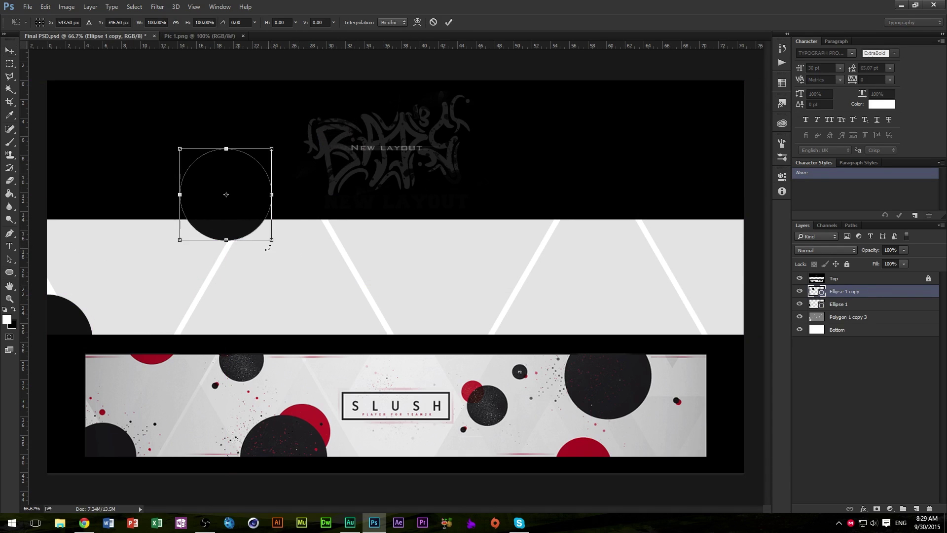
{"action": "left_click_drag", "start_coordinate": [266, 242], "coordinate": [720, 296]}
{"action": "key", "text": "Return"}
- Add another circle copy, repositioning and enlarging it slightly
{"action": "key", "text": "ctrl+j"}
{"action": "key", "text": "ctrl+t"}
{"action": "left_click_drag", "start_coordinate": [698, 256], "coordinate": [670, 227]}
{"action": "left_click_drag", "start_coordinate": [692, 276], "coordinate": [676, 257]}
{"action": "left_click_drag", "start_coordinate": [682, 292], "coordinate": [344, 320]}
{"action": "key", "text": "Return"}
- Add a copy shrunk to about a third and move the large right circle up slightly
{"action": "key", "text": "ctrl+t"}
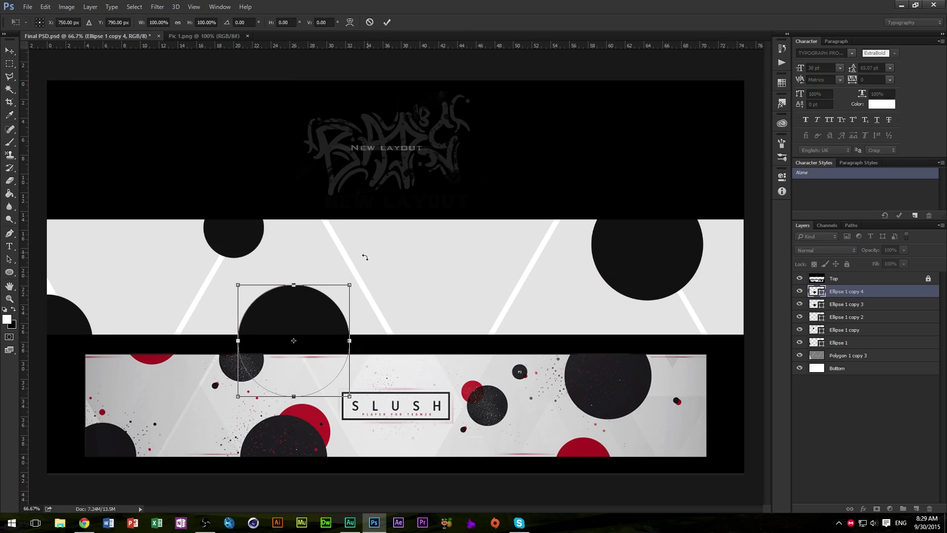
{"action": "left_click_drag", "start_coordinate": [350, 285], "coordinate": [539, 248]}
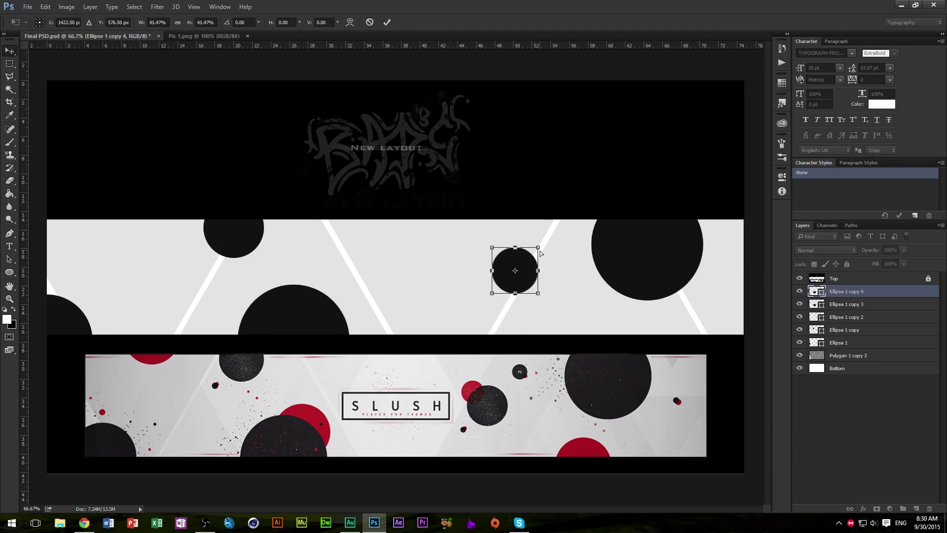
{"action": "key", "text": "Return"}
{"action": "left_click", "coordinate": [906, 307]}
{"action": "left_click", "coordinate": [891, 321]}
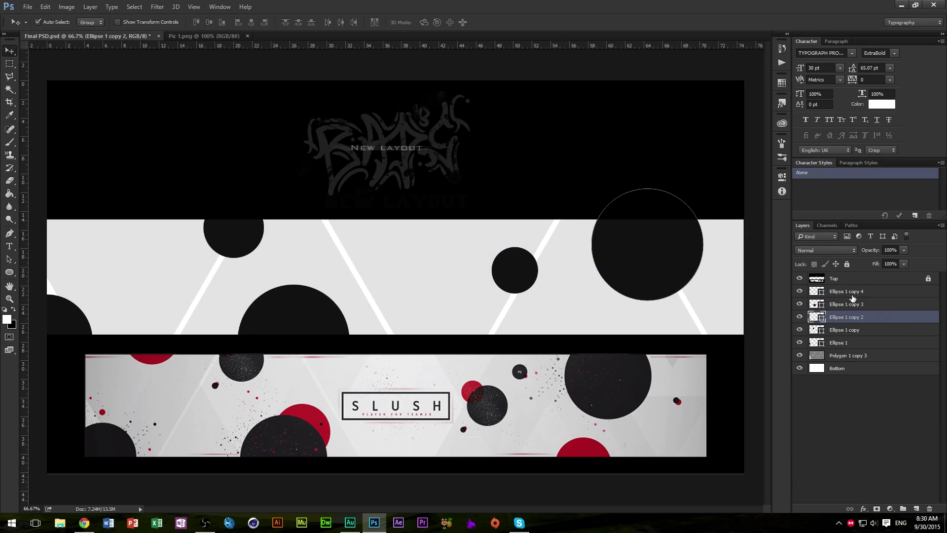
{"action": "key", "text": "ctrl+t"}
{"action": "key", "text": "Return"}
{"action": "left_click_drag", "start_coordinate": [642, 268], "coordinate": [639, 253]}
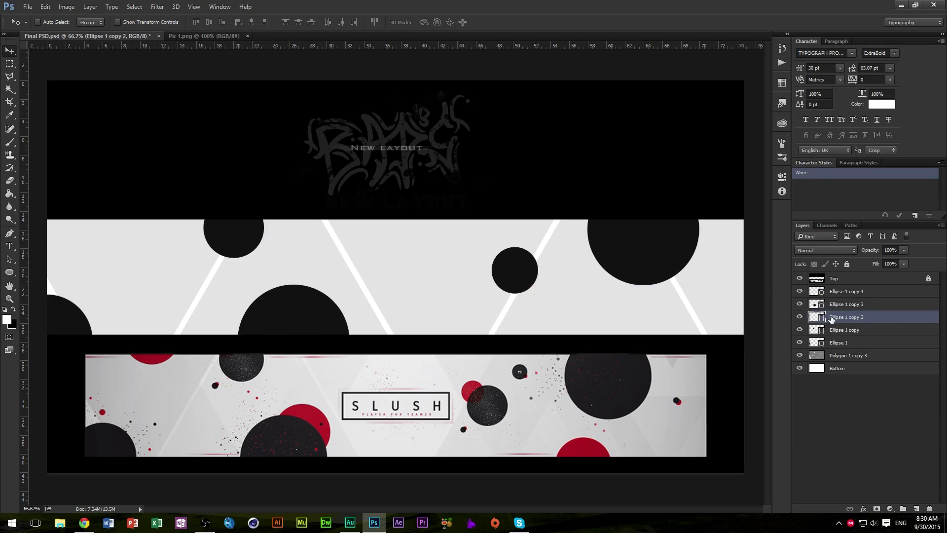
- Shift the small middle circle left and duplicate it for shrinking
{"action": "left_click", "coordinate": [877, 304]}
{"action": "left_click", "coordinate": [876, 292]}
{"action": "key", "text": "ctrl+t"}
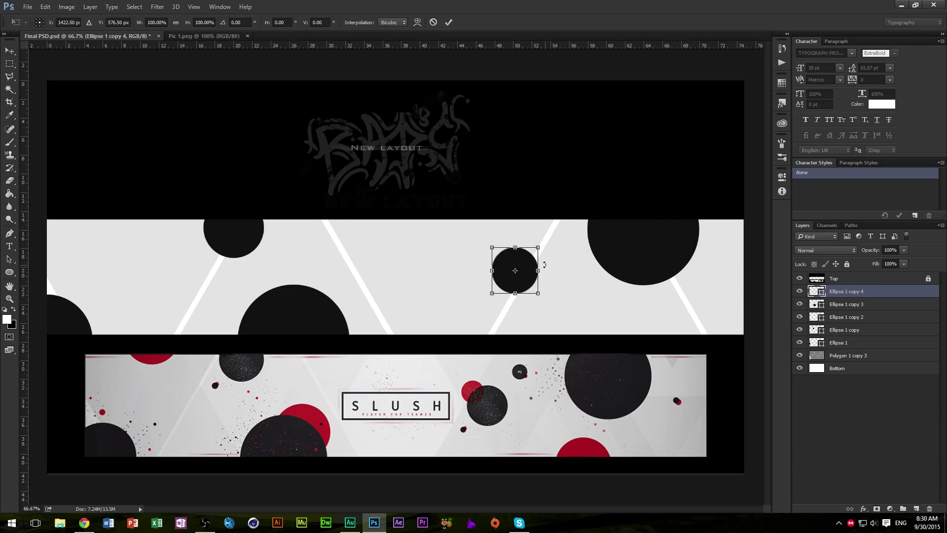
{"action": "left_click_drag", "start_coordinate": [535, 255], "coordinate": [510, 265]}
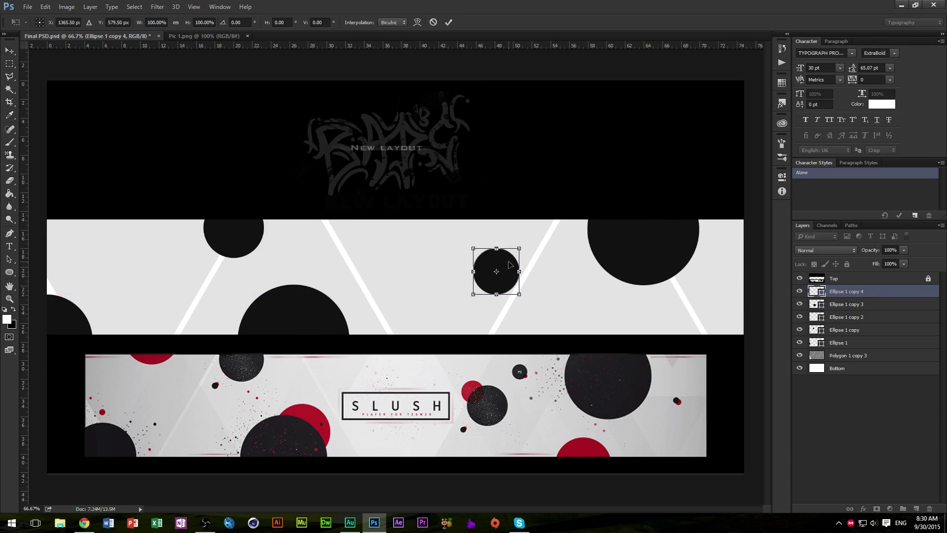
{"action": "key", "text": "Return"}
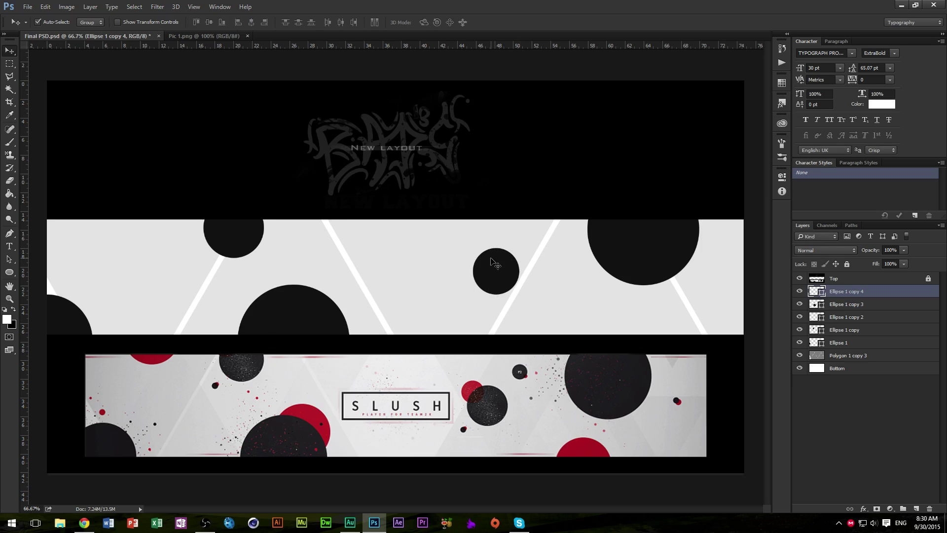
{"action": "left_click_drag", "start_coordinate": [513, 274], "coordinate": [530, 253]}
{"action": "key", "text": "ctrl+t"}
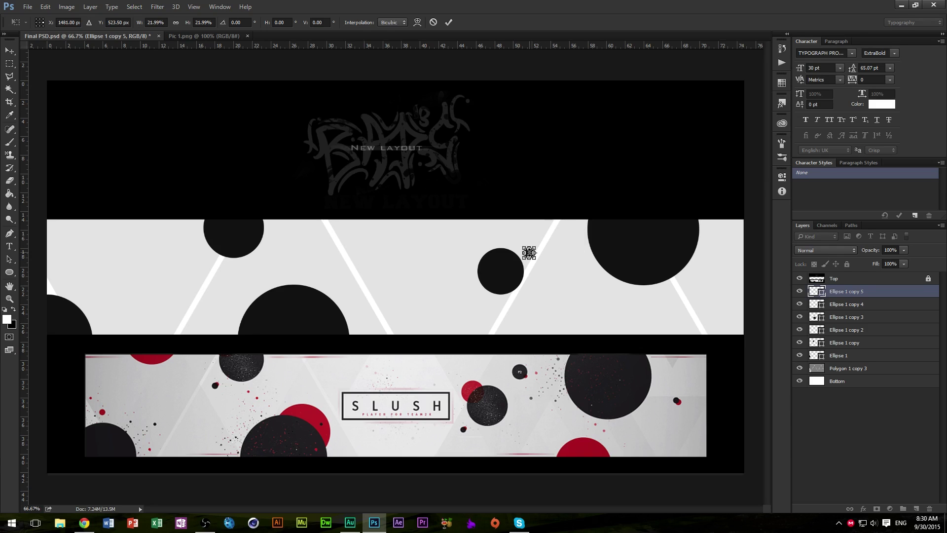
- Place a tiny black dot near the band's top edge
{"action": "scroll", "coordinate": [528, 254], "scroll_direction": "up", "scroll_amount": 2}
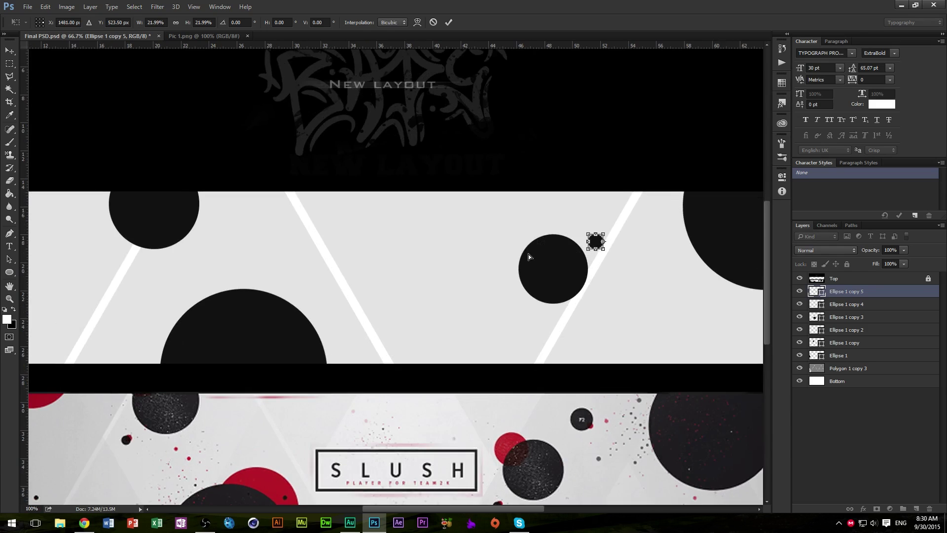
{"action": "scroll", "coordinate": [529, 254], "scroll_direction": "down", "scroll_amount": 2}
{"action": "scroll", "coordinate": [528, 254], "scroll_direction": "up", "scroll_amount": 2}
{"action": "scroll", "coordinate": [545, 252], "scroll_direction": "up", "scroll_amount": 1}
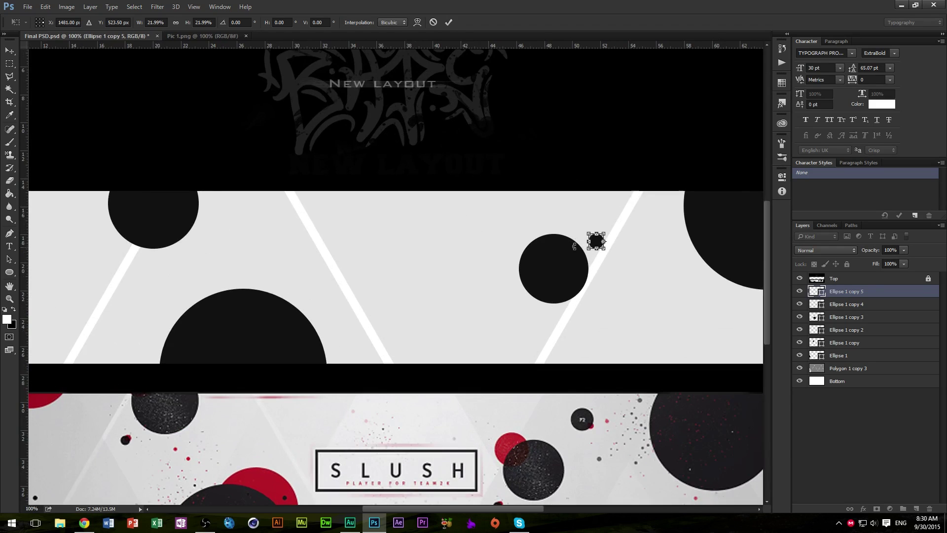
{"action": "left_click_drag", "start_coordinate": [597, 243], "coordinate": [622, 215]}
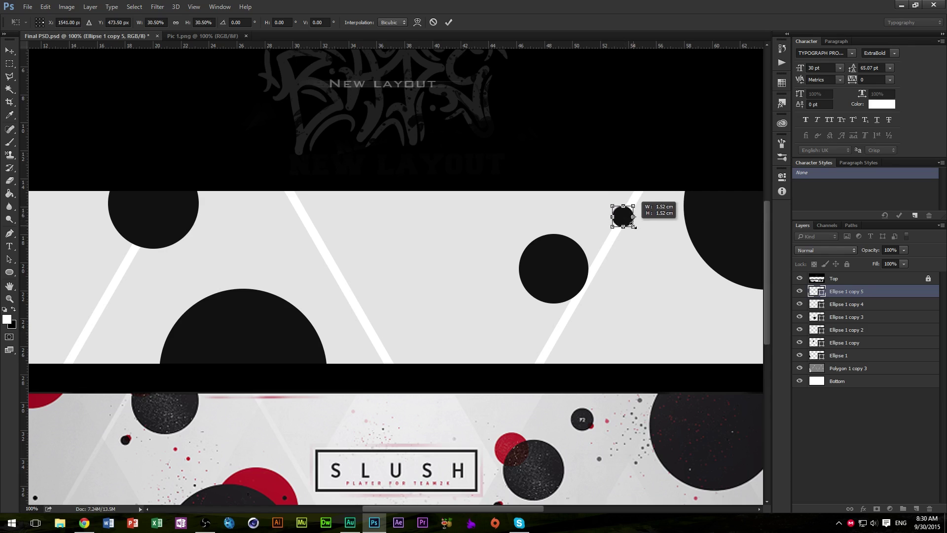
{"action": "key", "text": "Return"}
{"action": "left_click_drag", "start_coordinate": [635, 226], "coordinate": [637, 230]}
{"action": "scroll", "coordinate": [636, 230], "scroll_direction": "down", "scroll_amount": 3}
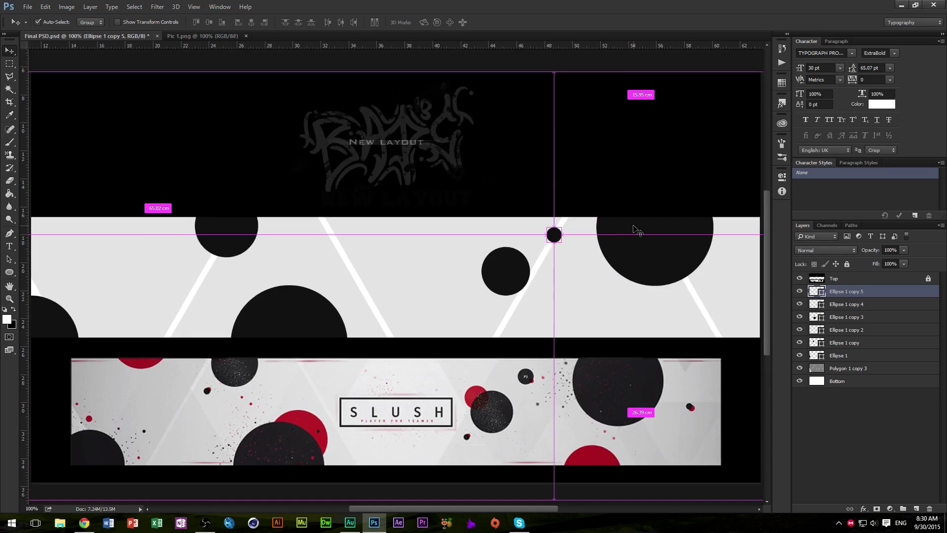
{"action": "key", "text": "ctrl+j"}
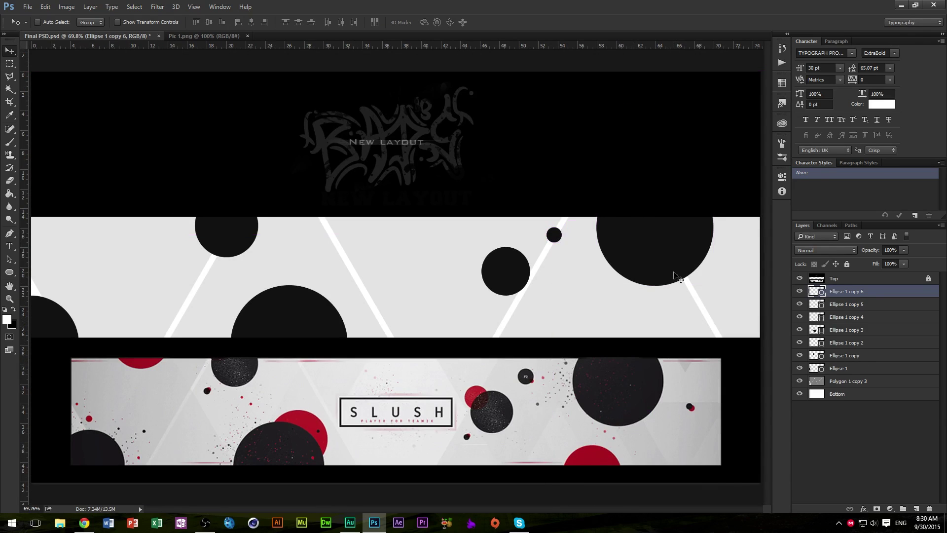
- Move a copied dot beside the large circle and shrink it
{"action": "left_click_drag", "start_coordinate": [563, 250], "coordinate": [728, 275]}
{"action": "key", "text": "ctrl+t"}
{"action": "key", "text": "Return"}
{"action": "key", "text": "ctrl+t"}
{"action": "key", "text": "Return"}
- Duplicate the small dot, move it toward the left side, and shrink it slightly
{"action": "left_click_drag", "start_coordinate": [454, 308], "coordinate": [463, 307]}
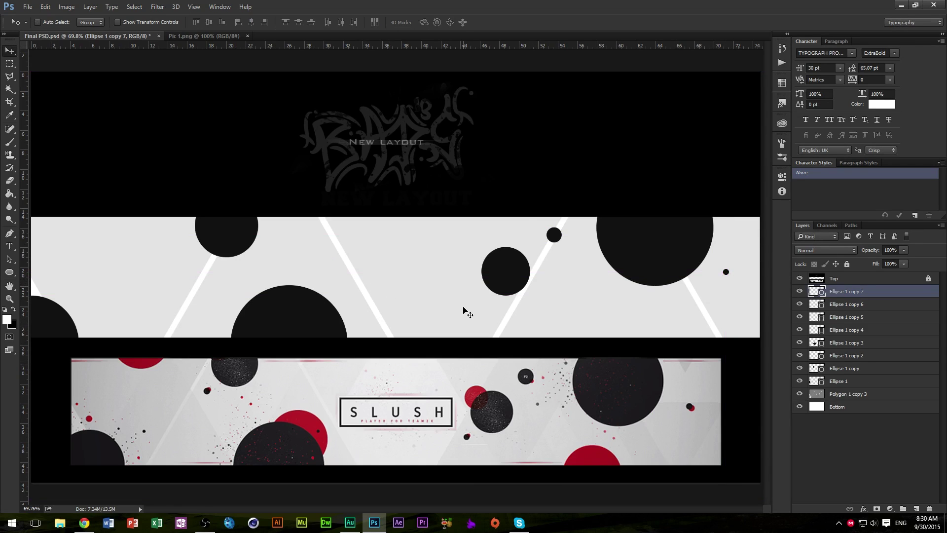
{"action": "left_click_drag", "start_coordinate": [559, 255], "coordinate": [175, 301]}
{"action": "key", "text": "ctrl+t"}
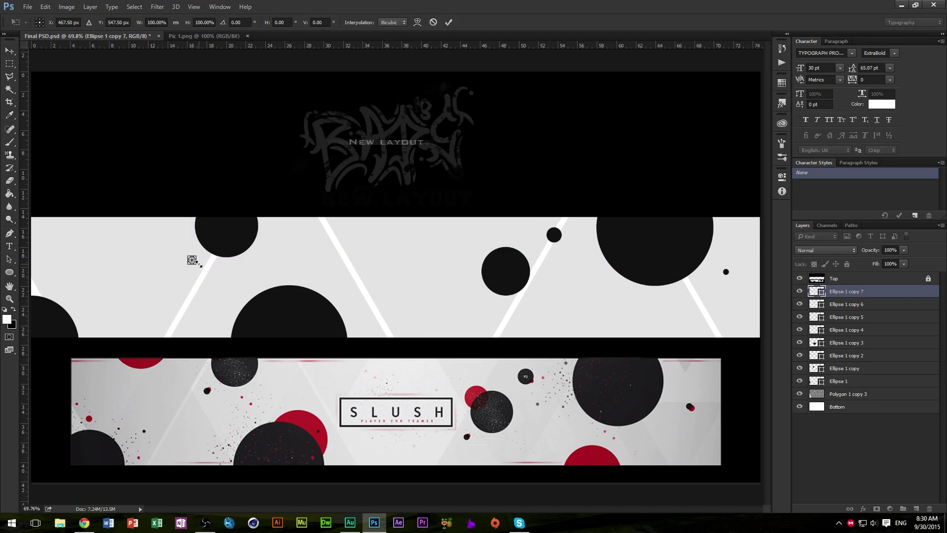
{"action": "left_click_drag", "start_coordinate": [203, 271], "coordinate": [196, 267]}
{"action": "key", "text": "Return"}
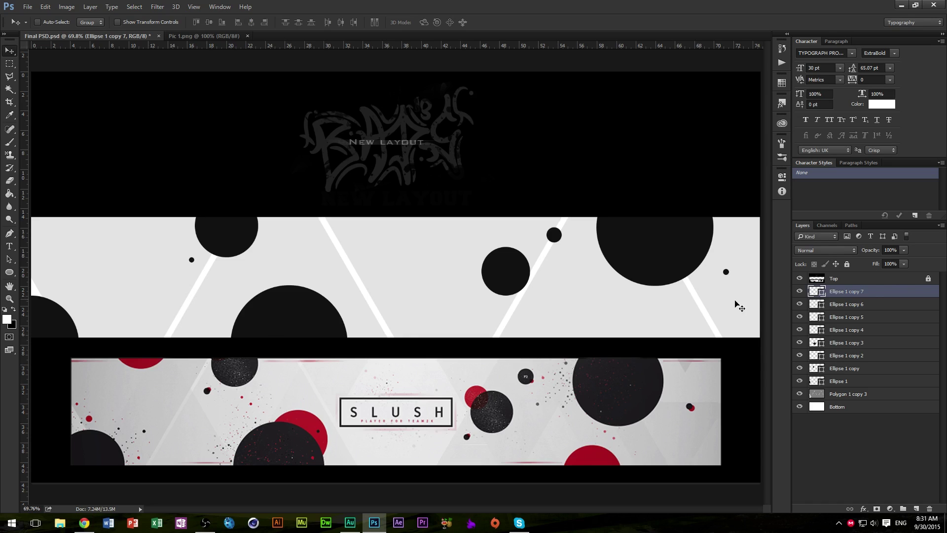
- Add one more dot further left and make it smaller
{"action": "left_click_drag", "start_coordinate": [644, 263], "coordinate": [644, 262]}
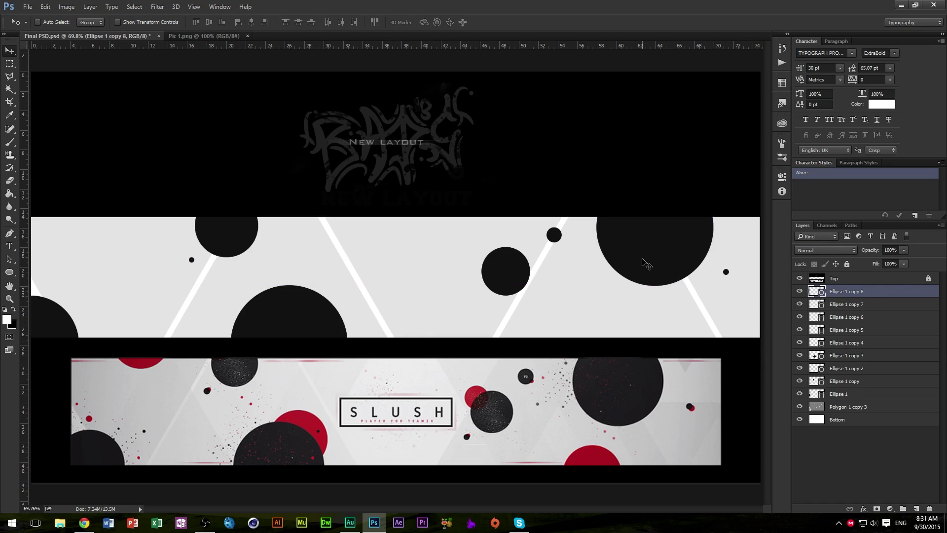
{"action": "left_click_drag", "start_coordinate": [247, 212], "coordinate": [150, 293]}
{"action": "key", "text": "ctrl+t"}
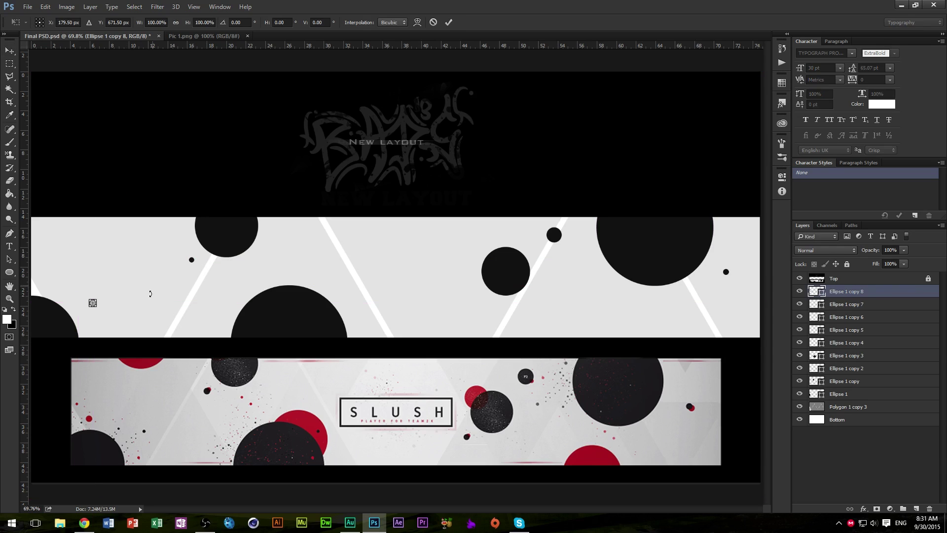
{"action": "left_click_drag", "start_coordinate": [95, 306], "coordinate": [70, 307]}
{"action": "key", "text": "Return"}
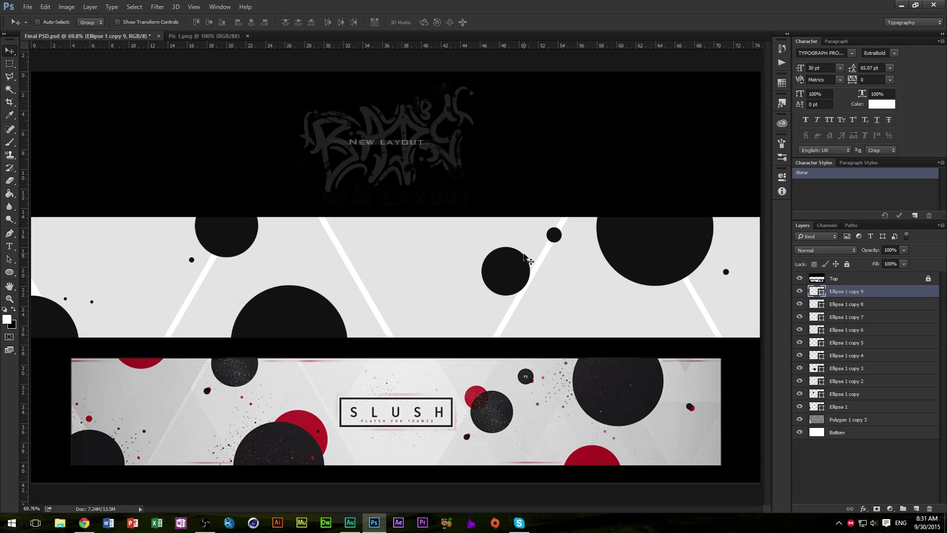
- Select the Brush tool and open then collapse the Brush Settings panel
{"action": "left_click", "coordinate": [10, 142]}
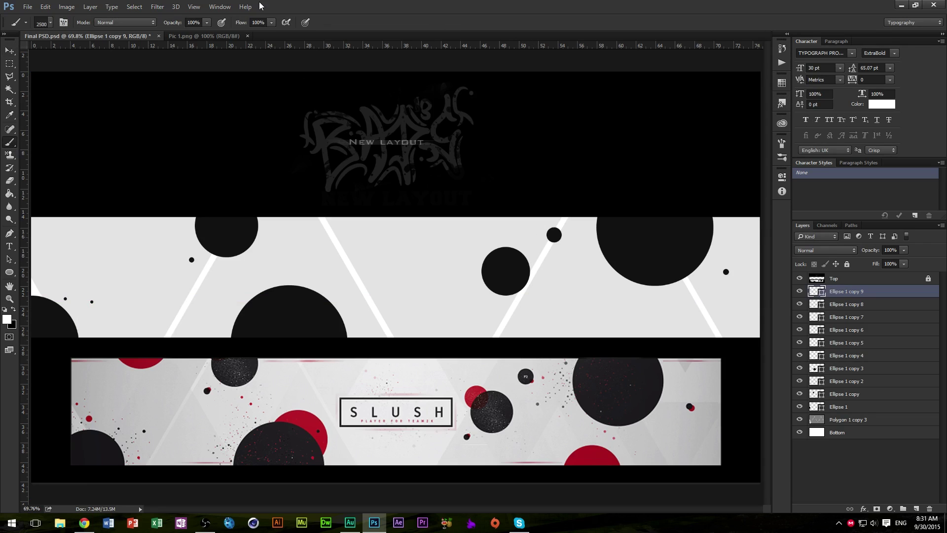
{"action": "left_click", "coordinate": [219, 6]}
{"action": "left_click", "coordinate": [231, 92]}
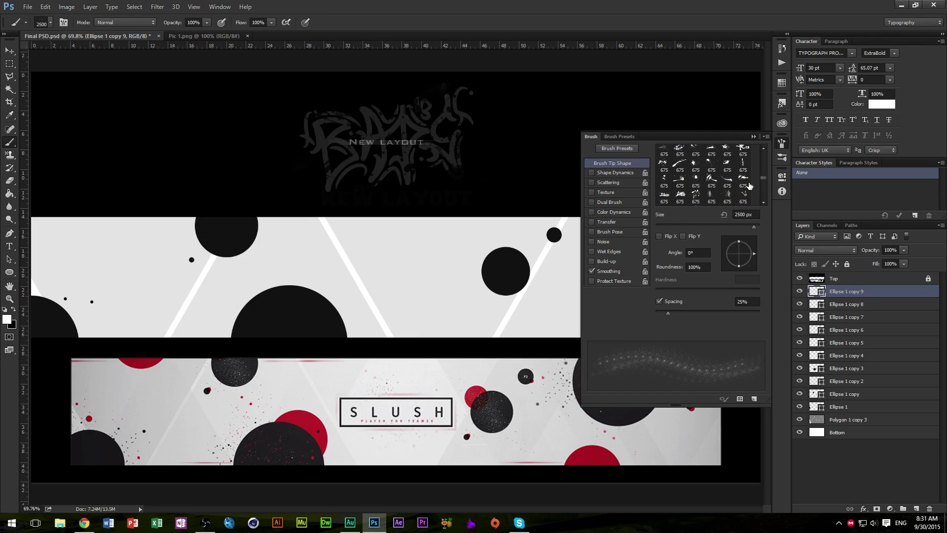
{"action": "left_click", "coordinate": [753, 136]}
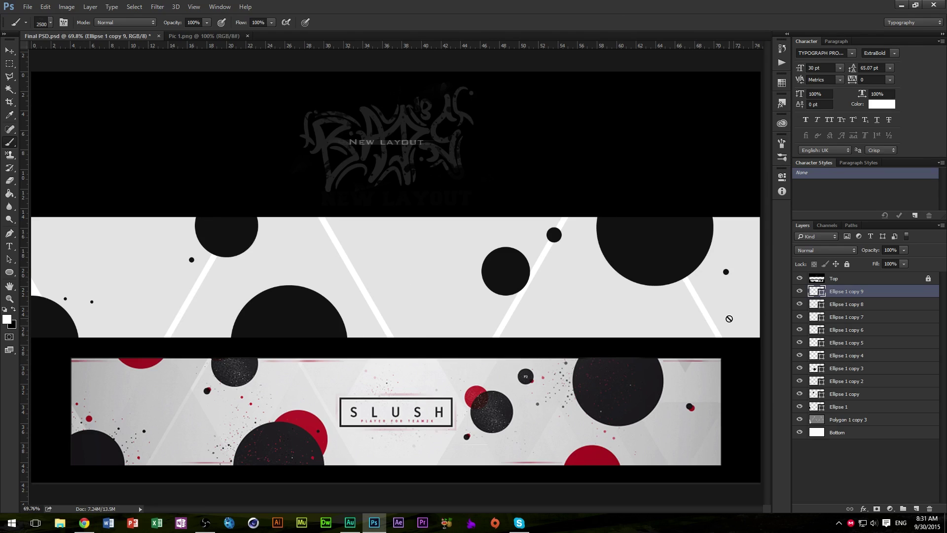
- Duplicate the black circle as Ellipse 1 copy 10 and nudge it into place
{"action": "key", "text": "ctrl+j"}
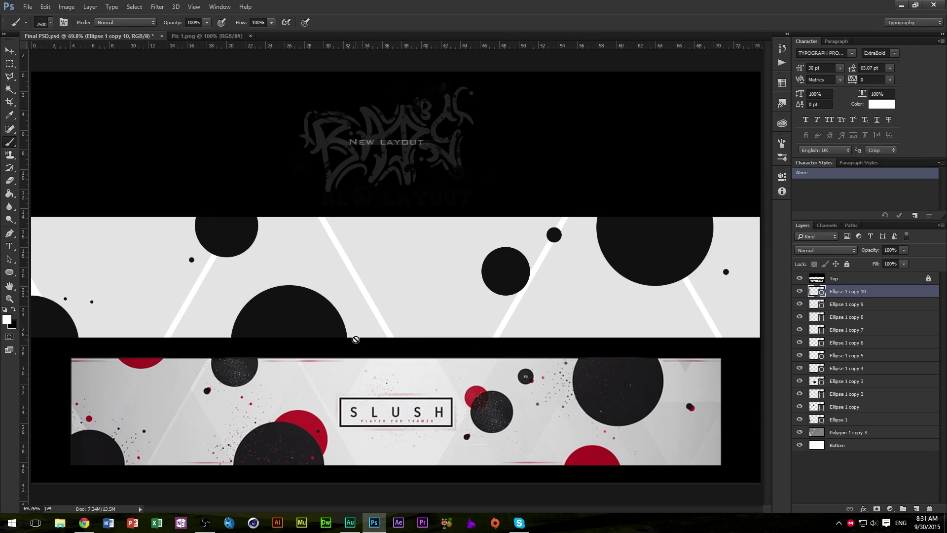
{"action": "key", "text": "v"}
{"action": "mouse_move", "coordinate": [447, 269]}
{"action": "left_mouse_down"}
{"action": "mouse_move", "coordinate": [459, 249]}
{"action": "mouse_move", "coordinate": [450, 265]}
{"action": "left_mouse_up"}
- Duplicate Ellipse 1 copy 3 up-right, scale it slightly smaller, and fill it dark red
{"action": "left_click", "coordinate": [863, 398]}
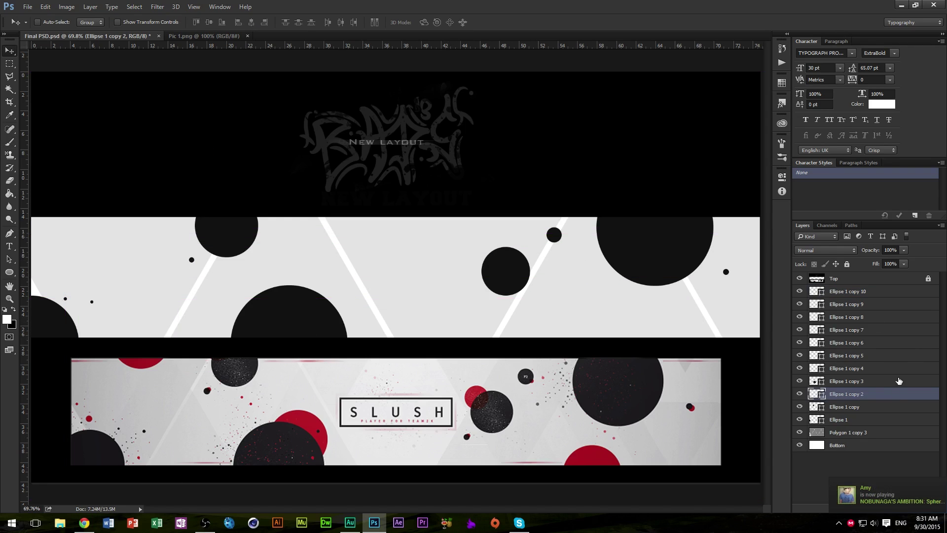
{"action": "left_click", "coordinate": [885, 381]}
{"action": "left_click_drag", "start_coordinate": [227, 324], "coordinate": [262, 260]}
{"action": "key", "text": "ctrl+t"}
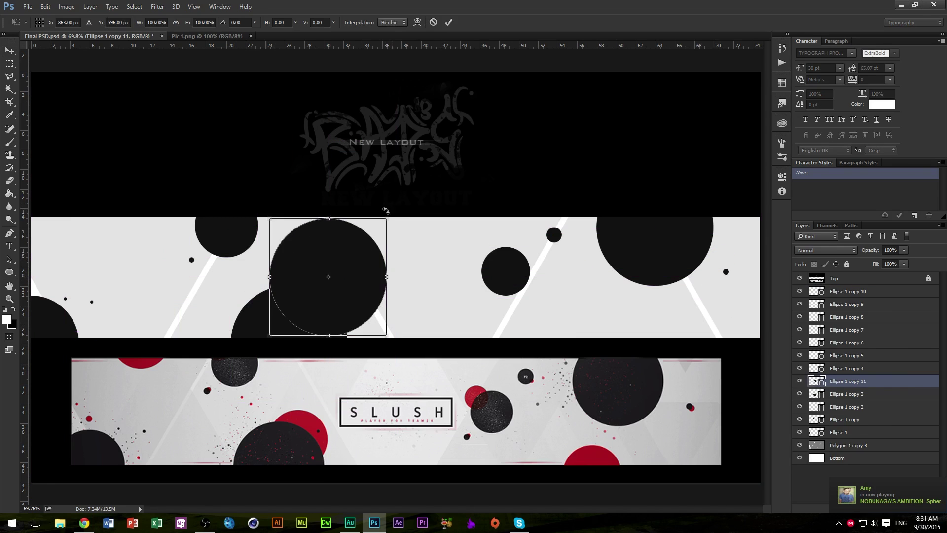
{"action": "left_click_drag", "start_coordinate": [387, 213], "coordinate": [338, 277]}
{"action": "key", "text": "Return"}
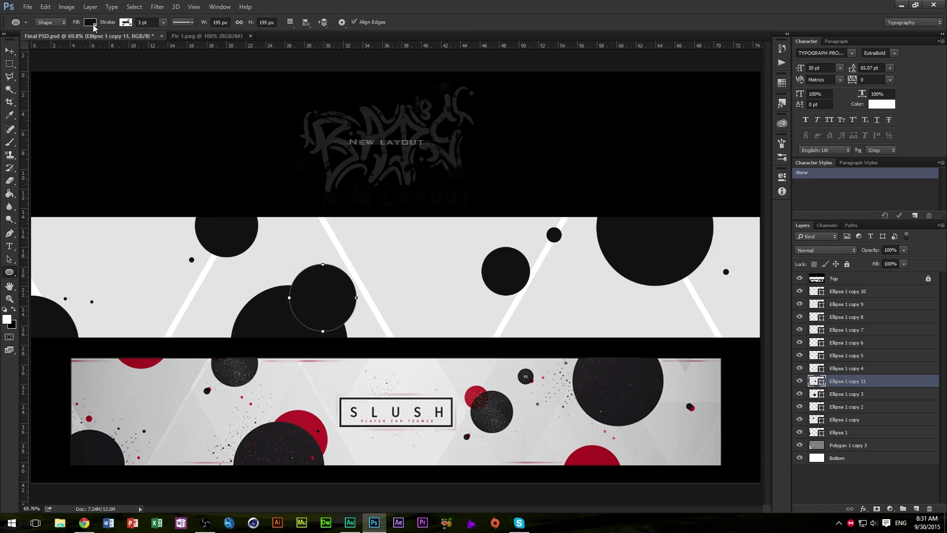
{"action": "left_click", "coordinate": [90, 22]}
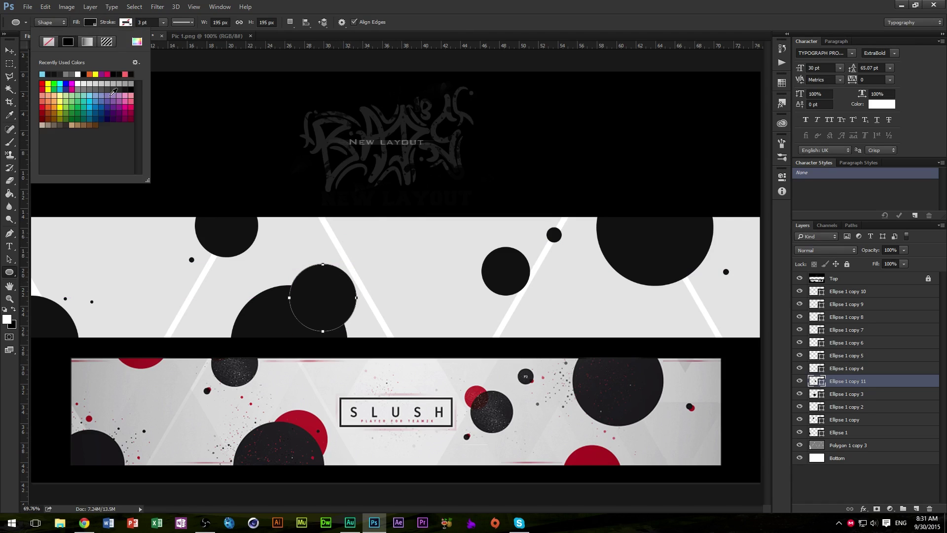
{"action": "left_click", "coordinate": [43, 106]}
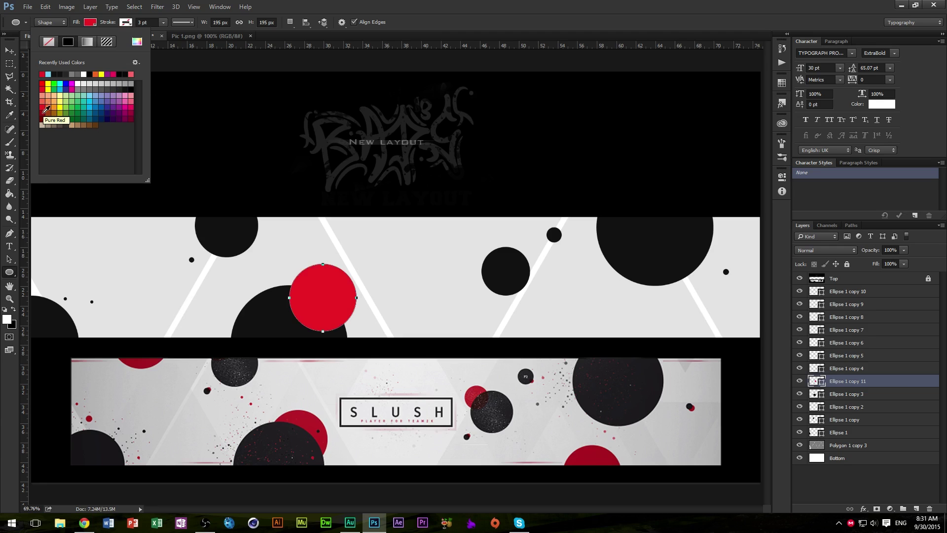
{"action": "left_click", "coordinate": [46, 110]}
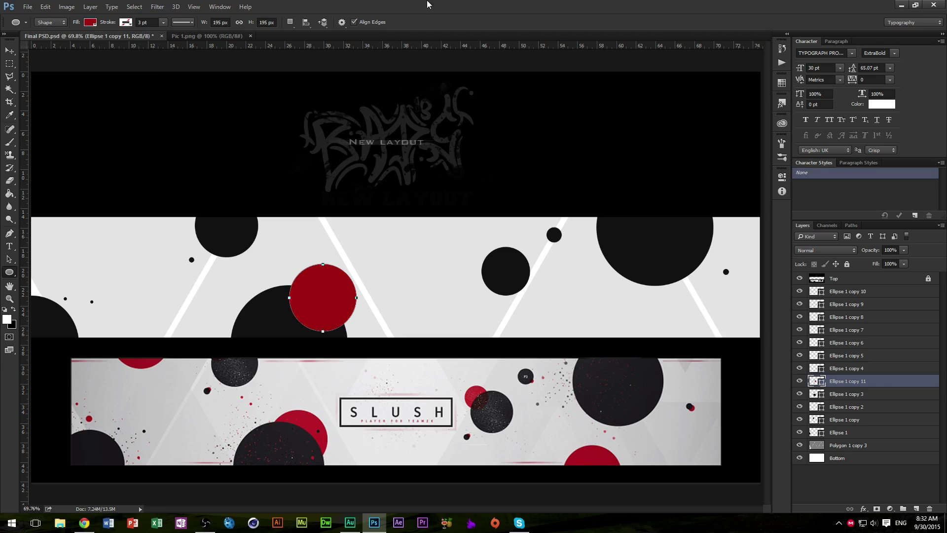
- Move the red circle layer below the black circles and group Ellipse 1 through copy 10 as 'Grey'
{"action": "left_click_drag", "start_coordinate": [884, 380], "coordinate": [876, 425]}
{"action": "left_click", "coordinate": [879, 421]}
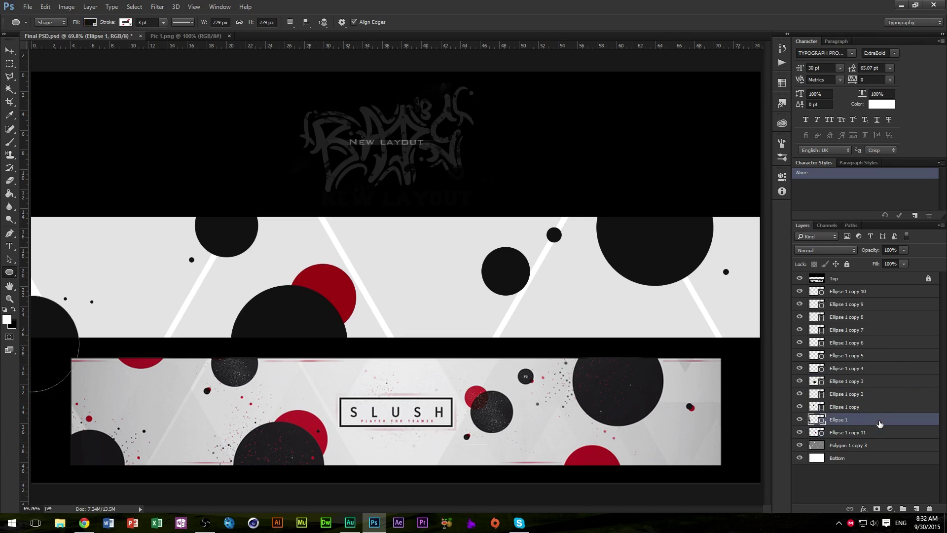
{"action": "left_click", "coordinate": [883, 292], "text": "shift"}
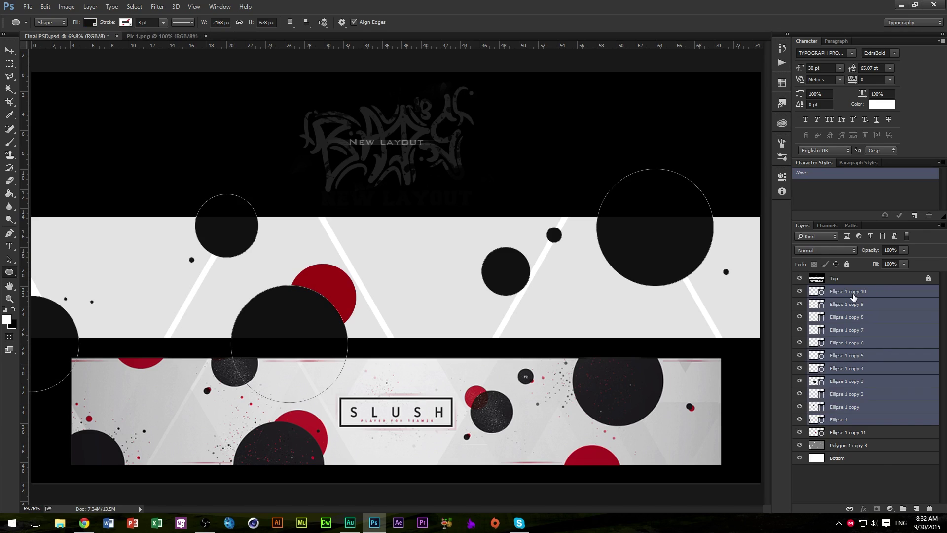
{"action": "key", "text": "ctrl+g"}
{"action": "double_click", "coordinate": [838, 291]}
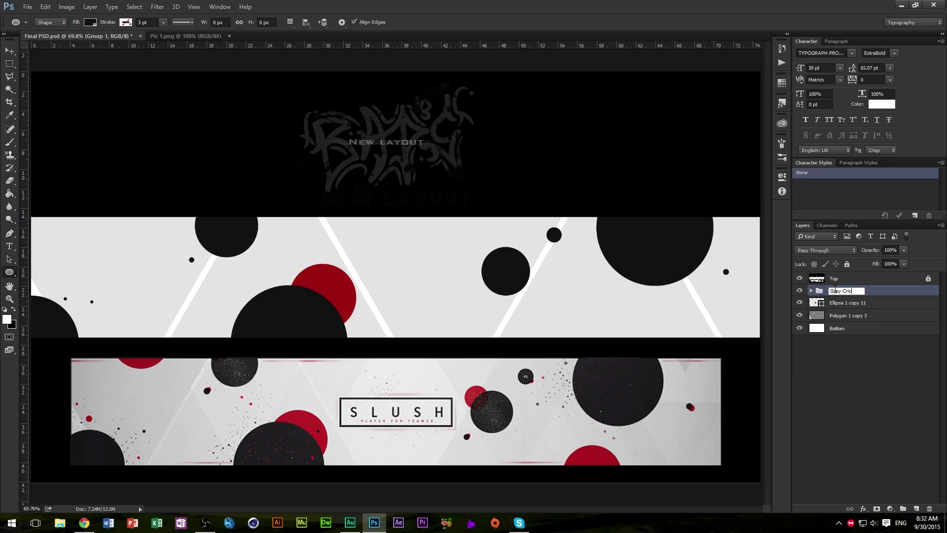
{"action": "type", "text": "Grey"}
{"action": "key", "text": "BackSpace"}
{"action": "key", "text": "Return"}
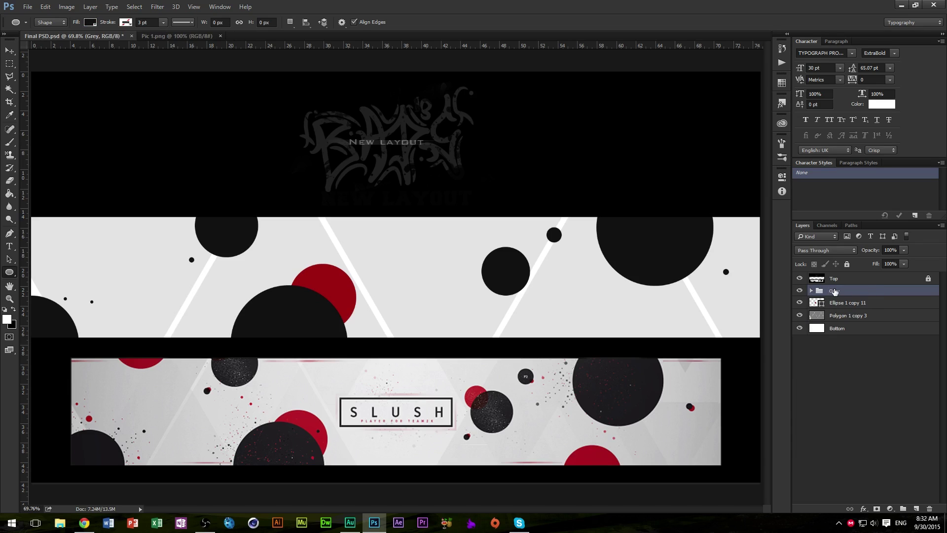
{"action": "left_click", "coordinate": [873, 305]}
- Duplicate the red circle layer with Ctrl+J, undoing a stray small ellipse
{"action": "key", "text": "ctrl+j"}
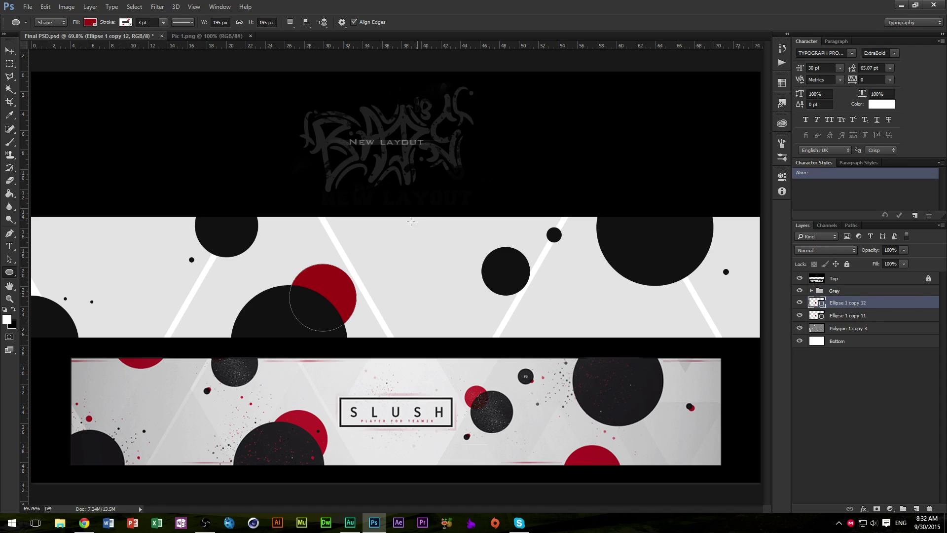
{"action": "left_click_drag", "start_coordinate": [347, 300], "coordinate": [356, 305]}
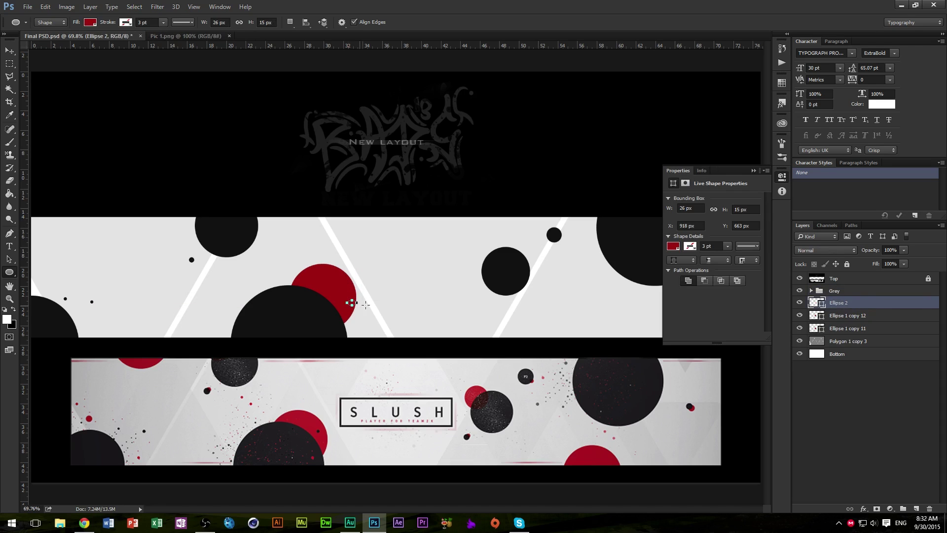
{"action": "left_click", "coordinate": [753, 170]}
{"action": "key", "text": "ctrl+z"}
{"action": "key", "text": "v"}
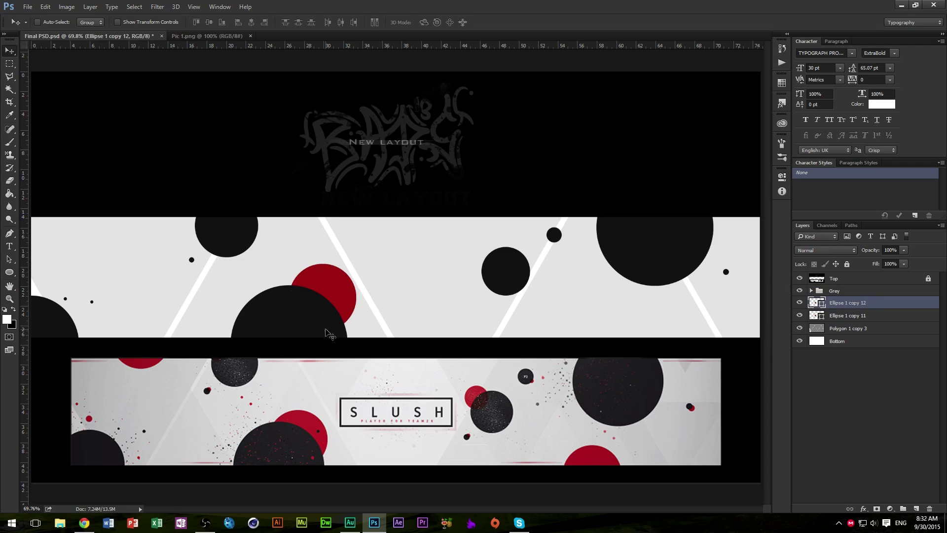
- Move a red circle copy to the banner's right and shrink it, then shrink another copy to about 30%
{"action": "left_click_drag", "start_coordinate": [328, 336], "coordinate": [642, 366]}
{"action": "key", "text": "ctrl+t"}
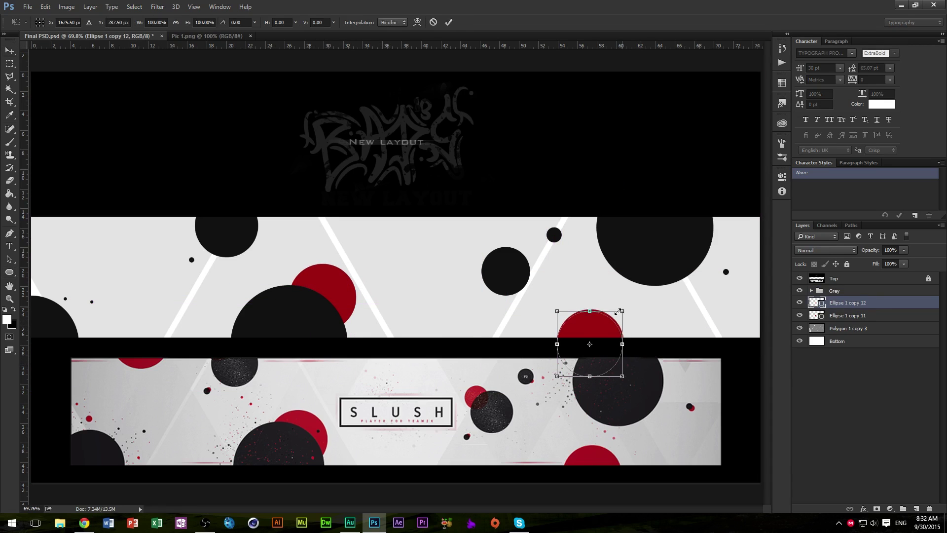
{"action": "left_click_drag", "start_coordinate": [618, 312], "coordinate": [497, 264]}
{"action": "key", "text": "Return"}
{"action": "key", "text": "ctrl+t"}
{"action": "key", "text": "Return"}
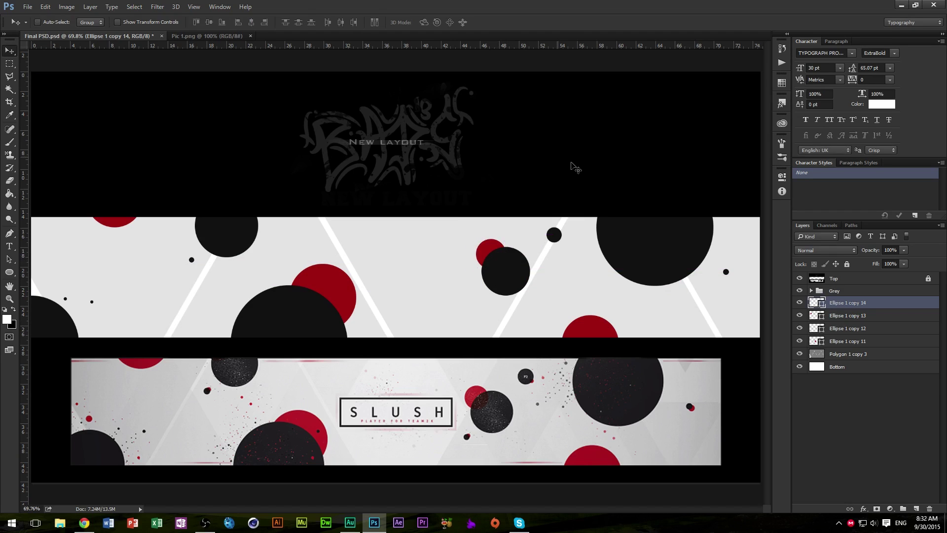
- Find Ellipse 1 copy 4, the right-side black circle in the Grey group, and lower its opacity to 96%
{"action": "left_click", "coordinate": [810, 292]}
{"action": "left_click", "coordinate": [800, 316]}
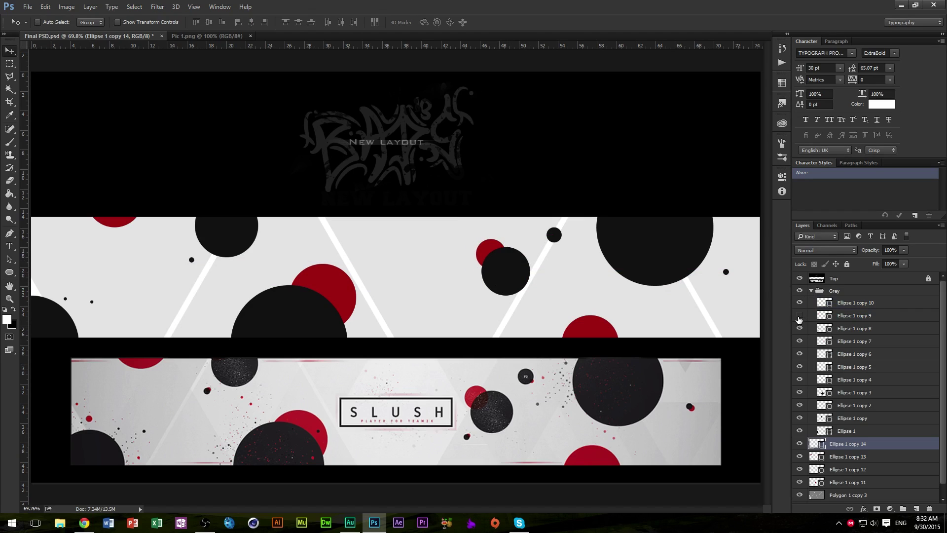
{"action": "left_click", "coordinate": [800, 367]}
{"action": "left_click", "coordinate": [800, 366]}
{"action": "left_click", "coordinate": [800, 380]}
{"action": "left_click", "coordinate": [800, 379]}
{"action": "left_click", "coordinate": [858, 380]}
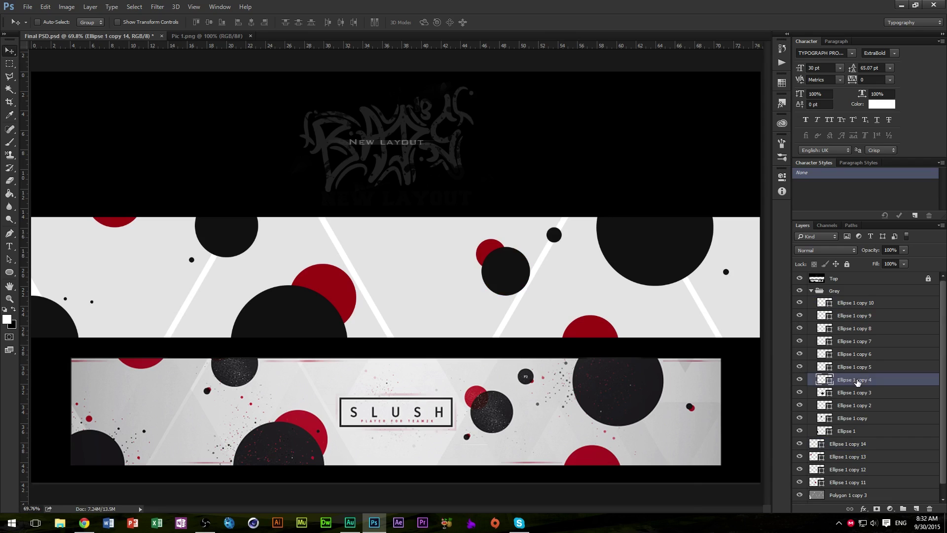
{"action": "mouse_move", "coordinate": [891, 264]}
{"action": "left_mouse_down"}
{"action": "mouse_move", "coordinate": [873, 262]}
{"action": "mouse_move", "coordinate": [901, 264]}
{"action": "left_mouse_up"}
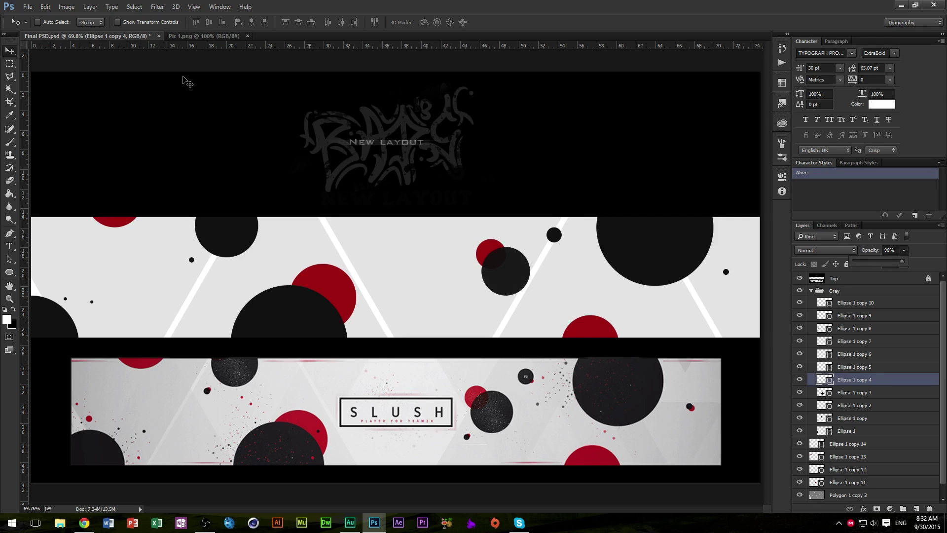
{"action": "key", "text": "Return"}
{"action": "left_click", "coordinate": [811, 290]}
- Group the four red circle layers and name the group Red
{"action": "left_click", "coordinate": [887, 302]}
{"action": "left_click", "coordinate": [872, 341], "text": "shift"}
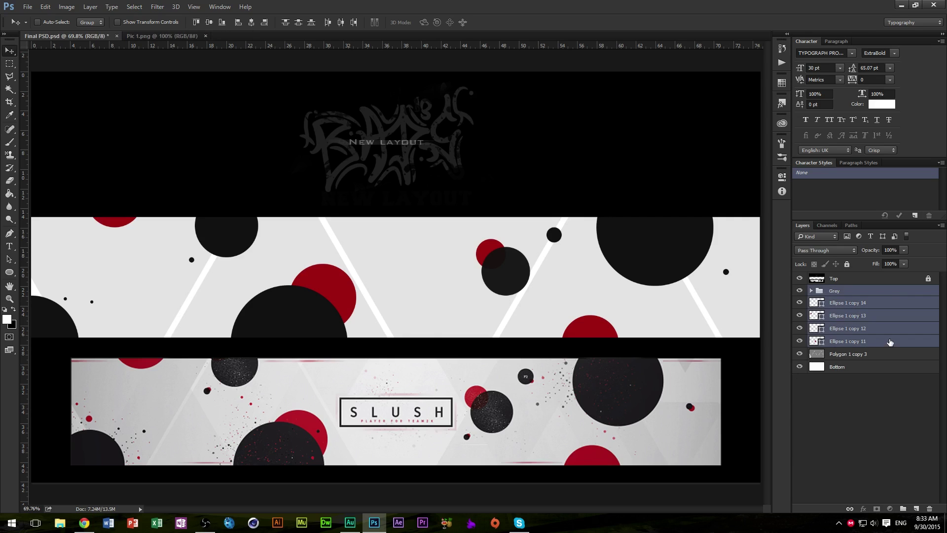
{"action": "left_click", "coordinate": [886, 341]}
{"action": "left_click", "coordinate": [881, 302], "text": "shift"}
{"action": "key", "text": "ctrl+g"}
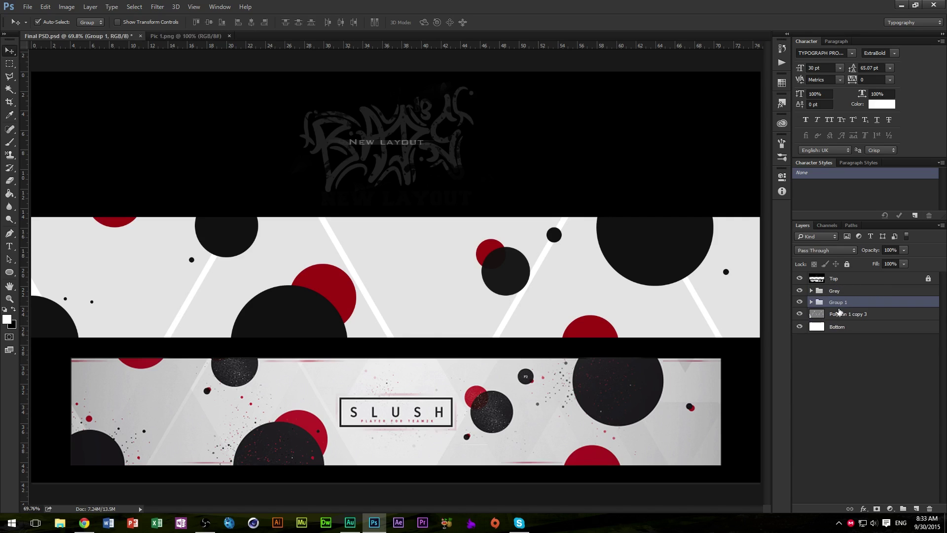
{"action": "double_click", "coordinate": [840, 302]}
{"action": "type", "text": "Red"}
{"action": "key", "text": "Return"}
- Draw a rectangle right of centre with black fill and grey outline
{"action": "left_click", "coordinate": [10, 272]}
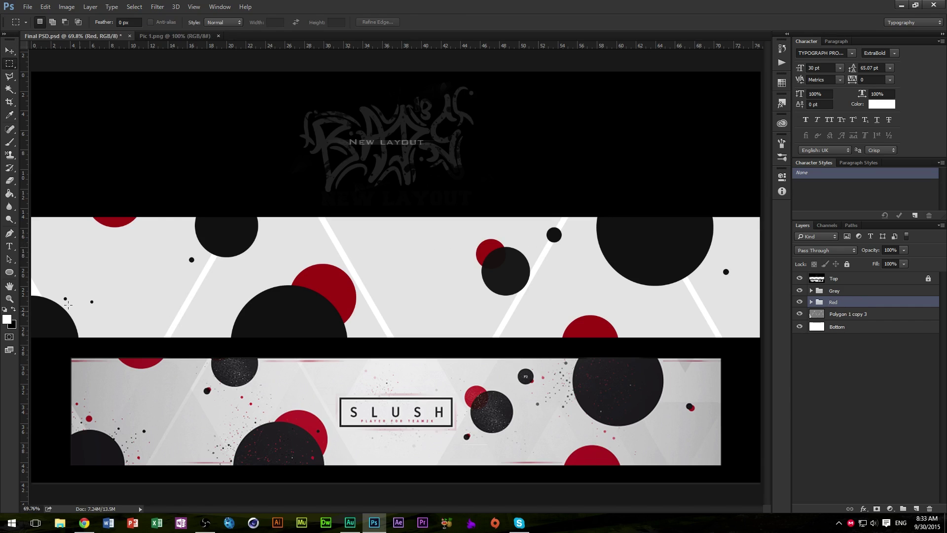
{"action": "right_click", "coordinate": [9, 272]}
{"action": "left_click", "coordinate": [34, 271]}
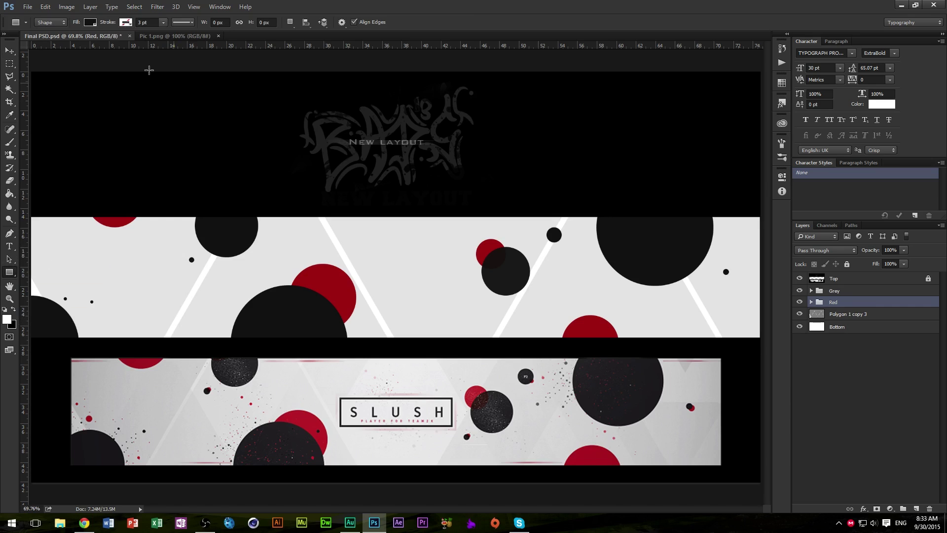
{"action": "left_click", "coordinate": [91, 23]}
{"action": "left_click", "coordinate": [48, 42]}
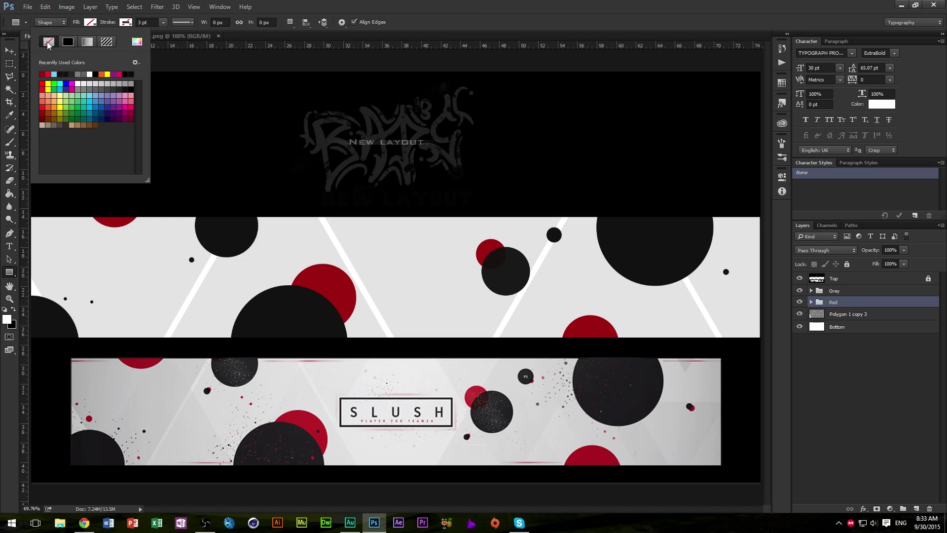
{"action": "left_click", "coordinate": [129, 25]}
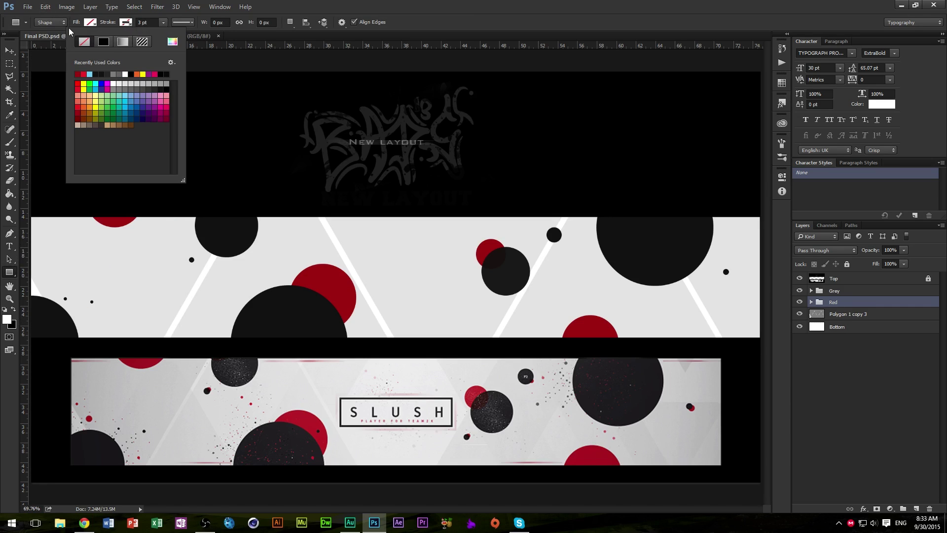
{"action": "left_click", "coordinate": [89, 22]}
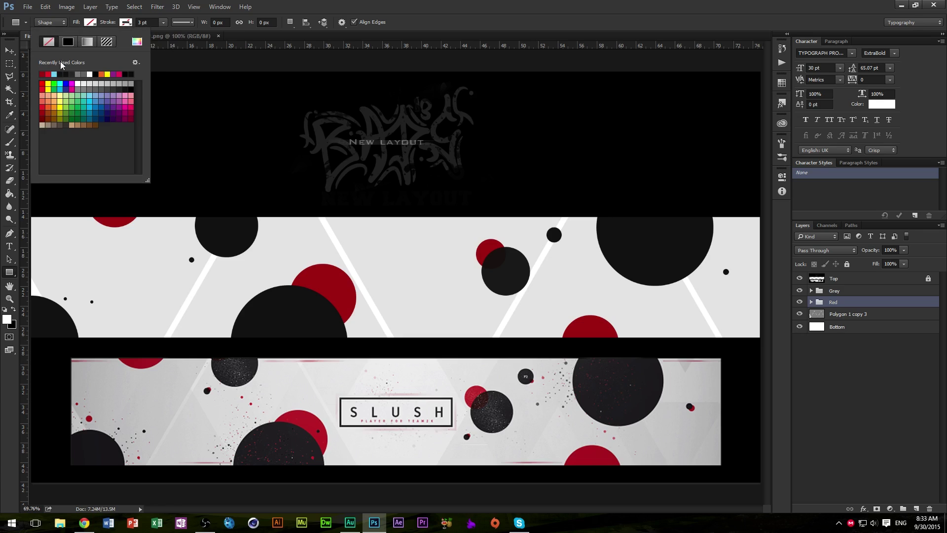
{"action": "left_click", "coordinate": [95, 74]}
{"action": "left_click", "coordinate": [125, 23]}
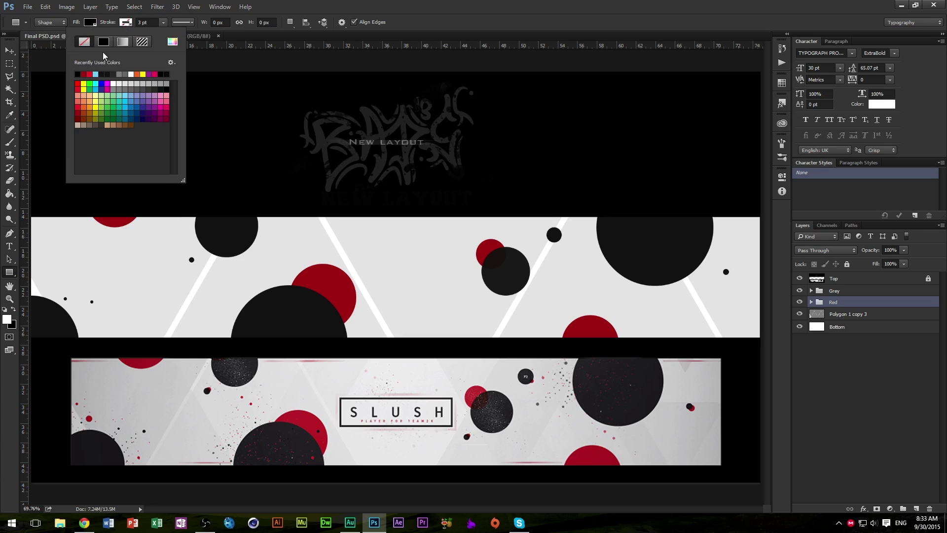
{"action": "left_click", "coordinate": [165, 87]}
{"action": "left_click", "coordinate": [309, 33]}
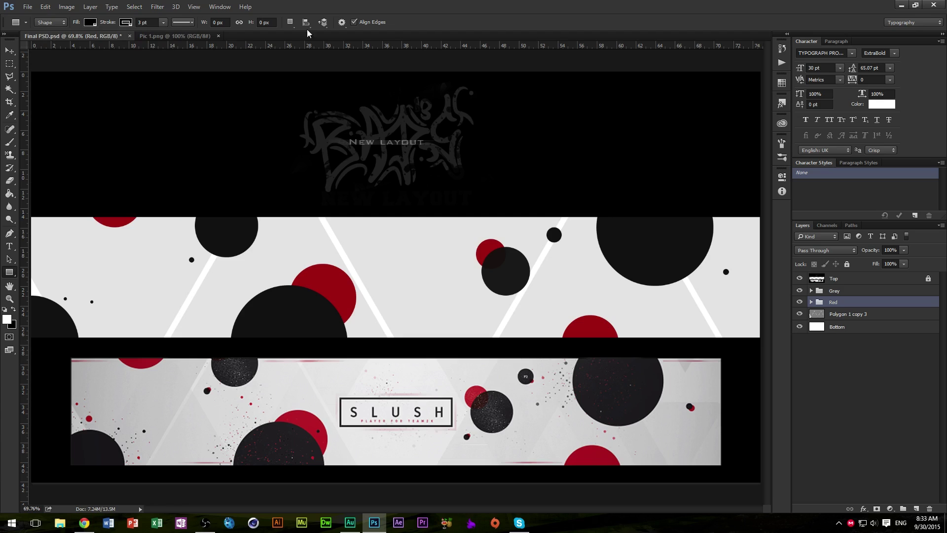
{"action": "mouse_move", "coordinate": [380, 282]}
{"action": "left_mouse_down"}
{"action": "mouse_move", "coordinate": [481, 301]}
{"action": "mouse_move", "coordinate": [445, 284]}
{"action": "left_mouse_up"}
- Change the rectangle's fill to white, nudge it up-left and shrink it slightly
{"action": "key", "text": "v"}
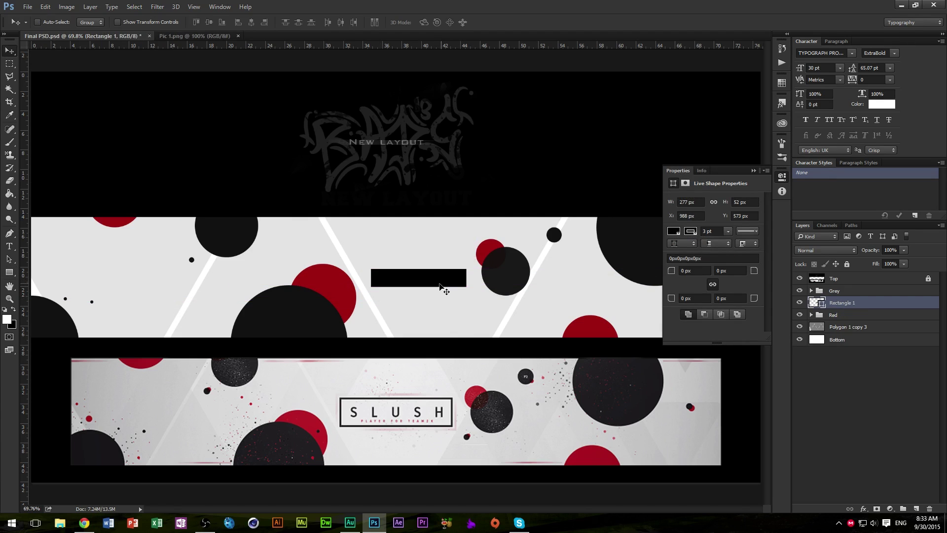
{"action": "left_click", "coordinate": [674, 232]}
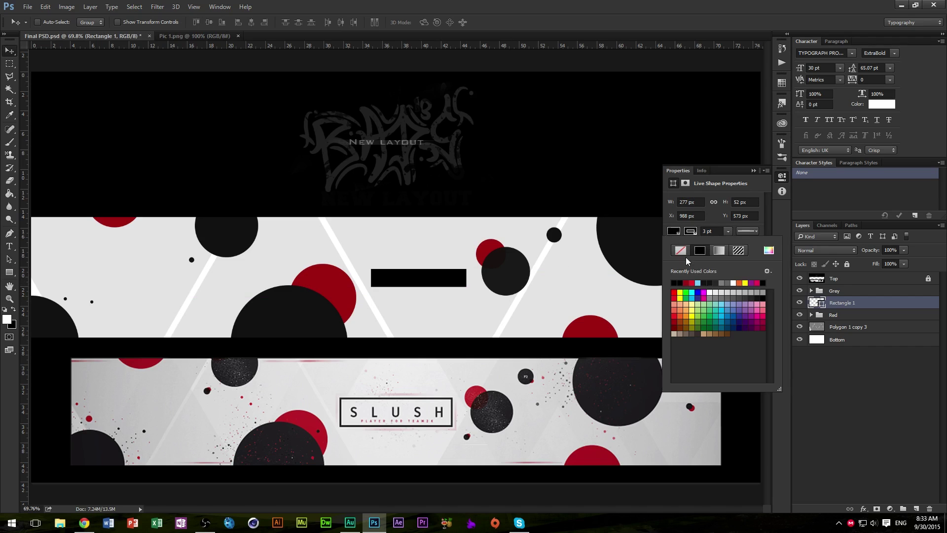
{"action": "left_click", "coordinate": [710, 291]}
{"action": "left_click", "coordinate": [753, 170]}
{"action": "left_click_drag", "start_coordinate": [522, 283], "coordinate": [465, 274]}
{"action": "key", "text": "ctrl+t"}
{"action": "key", "text": "Return"}
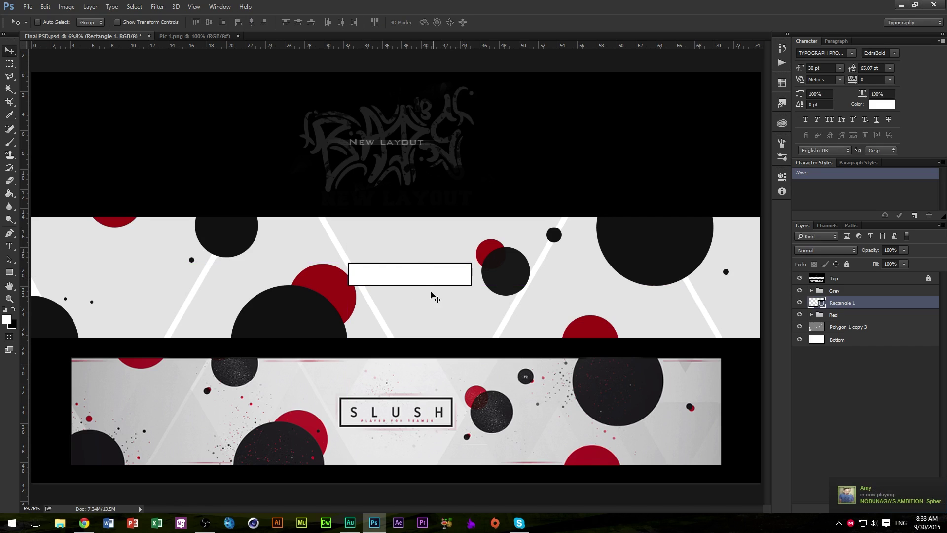
{"action": "key", "text": "ctrl+t"}
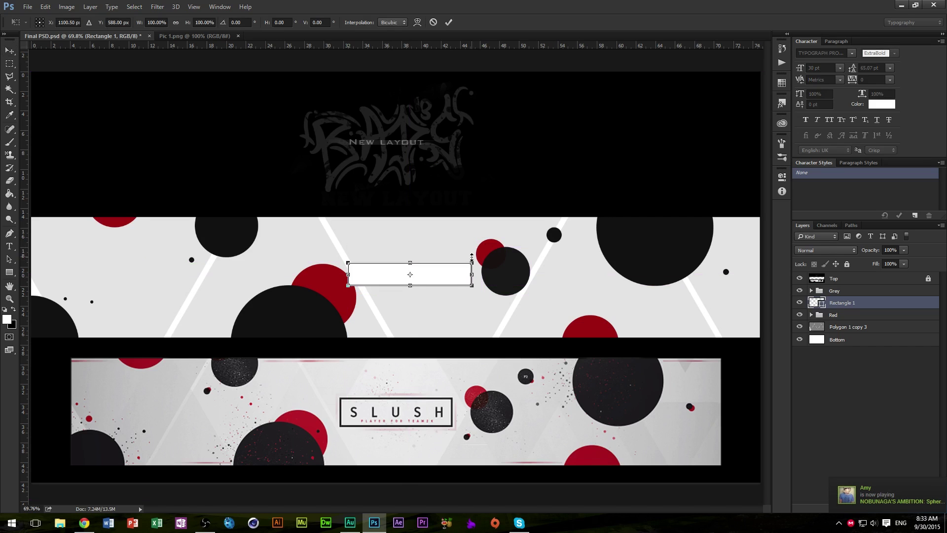
{"action": "left_click_drag", "start_coordinate": [472, 257], "coordinate": [449, 281]}
{"action": "key", "text": "Return"}
- Centre the white rectangle on the canvas, widen it evenly, and re-centre it horizontally
{"action": "key", "text": "ctrl+a"}
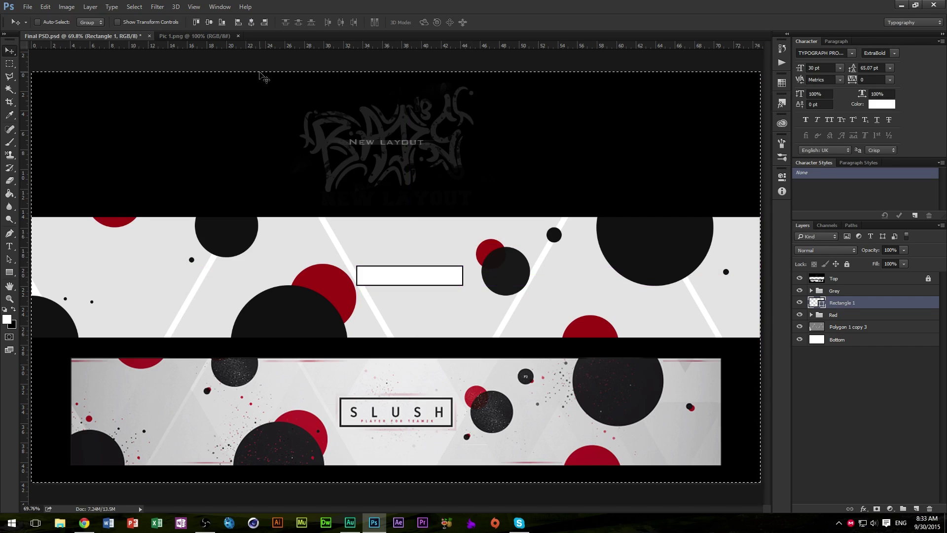
{"action": "left_click", "coordinate": [210, 22]}
{"action": "left_click", "coordinate": [251, 22]}
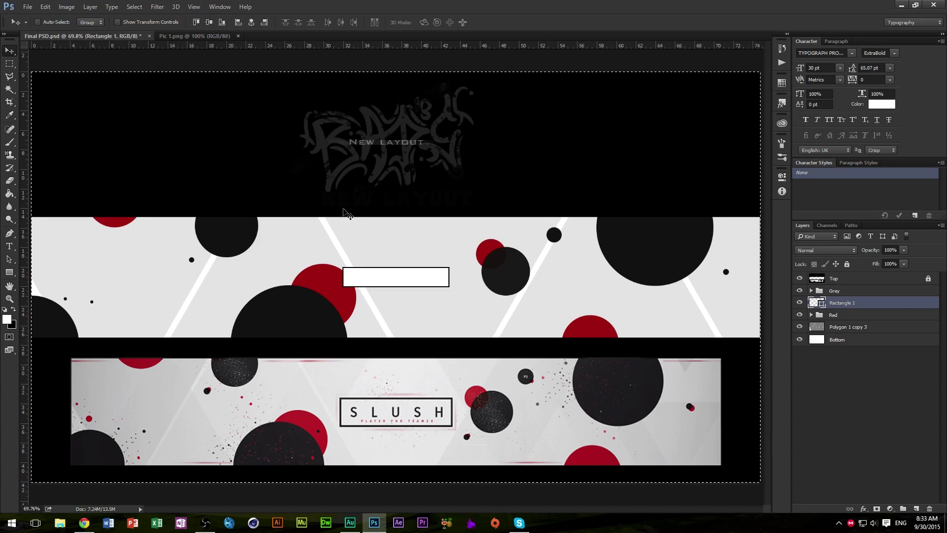
{"action": "key", "text": "ctrl+d"}
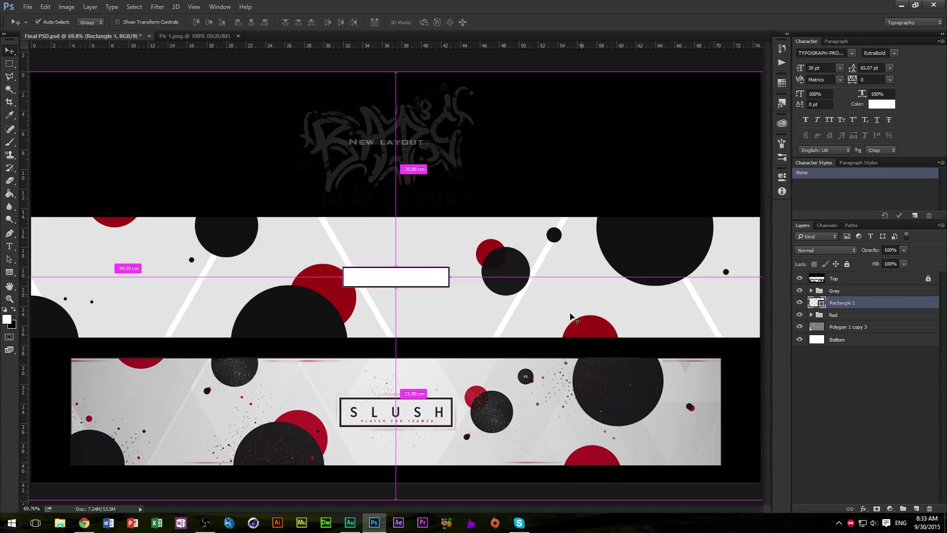
{"action": "key", "text": "ctrl+t"}
{"action": "left_click_drag", "start_coordinate": [450, 288], "coordinate": [454, 288]}
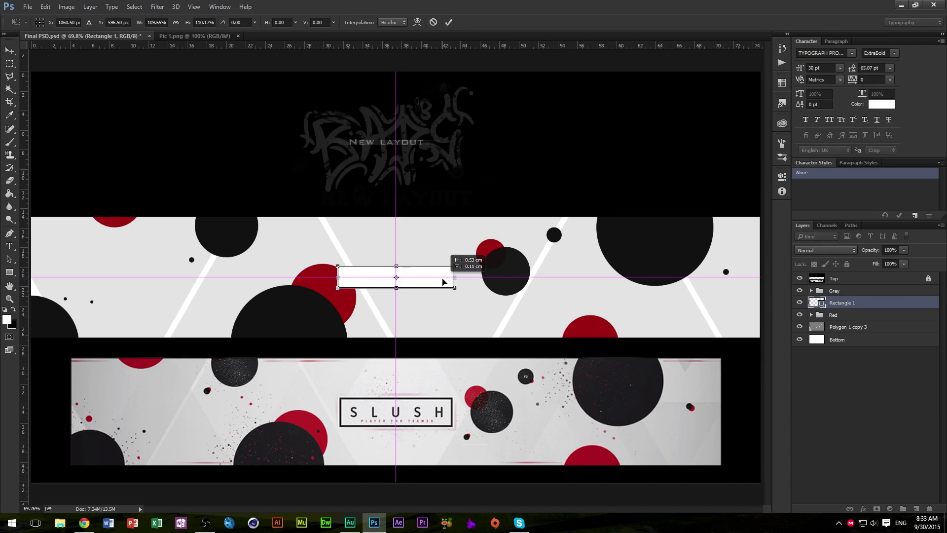
{"action": "key", "text": "Return"}
{"action": "key", "text": "ctrl+a"}
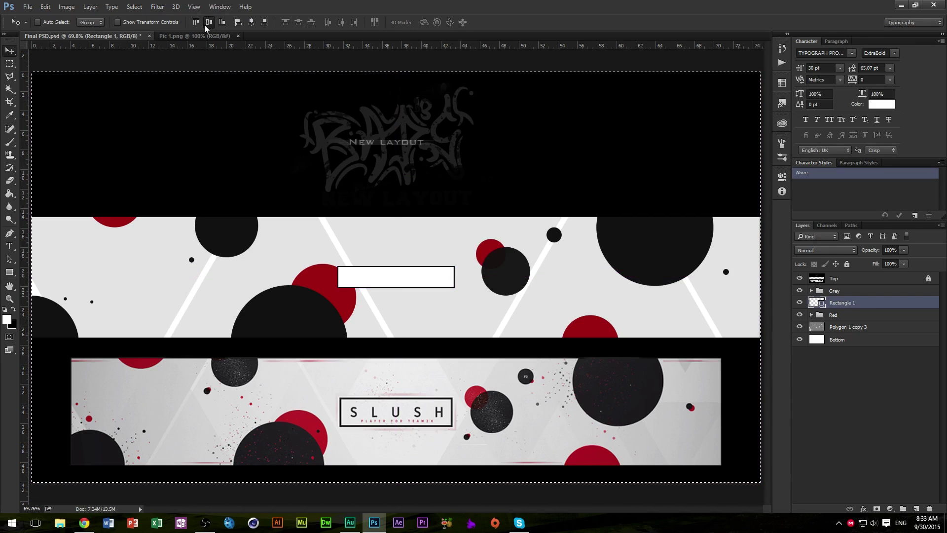
{"action": "left_click", "coordinate": [251, 22]}
{"action": "key", "text": "ctrl+d"}
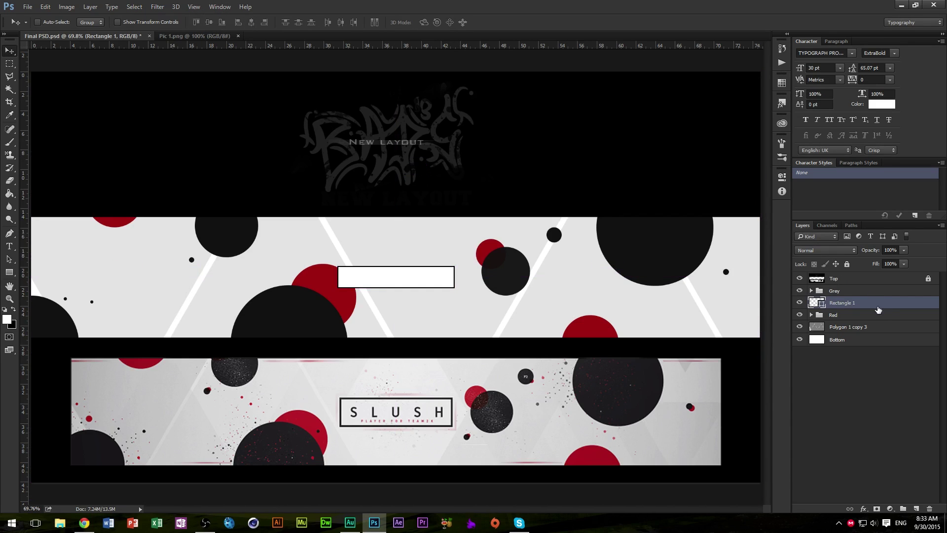
- Shrink the lower black circle, Ellipse 1 copy 3, to about 78%
{"action": "left_click", "coordinate": [810, 315]}
{"action": "left_click", "coordinate": [846, 339]}
{"action": "left_click", "coordinate": [799, 365]}
{"action": "left_click", "coordinate": [799, 366]}
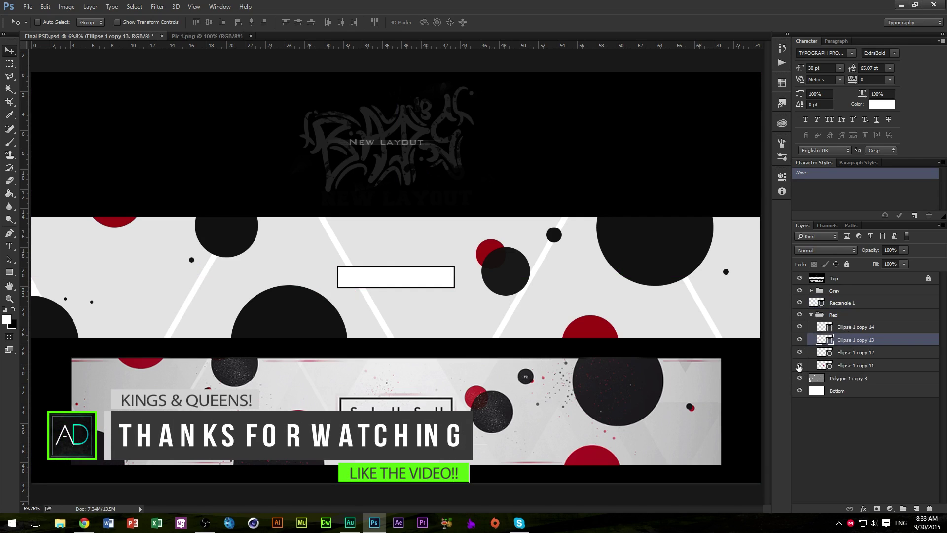
{"action": "left_click", "coordinate": [900, 365]}
{"action": "left_click", "coordinate": [811, 291]}
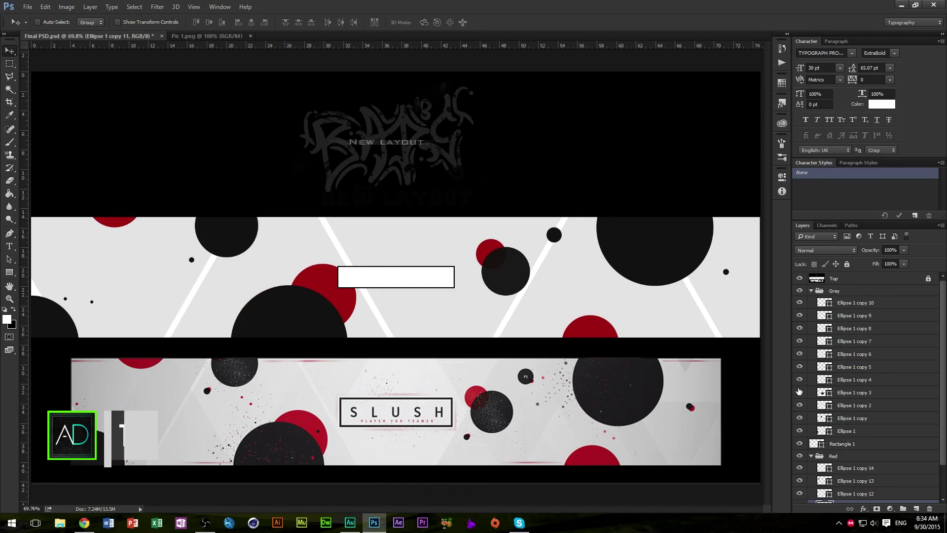
{"action": "left_click", "coordinate": [867, 393]}
{"action": "key", "text": "ctrl+t"}
{"action": "left_click_drag", "start_coordinate": [355, 265], "coordinate": [326, 295]}
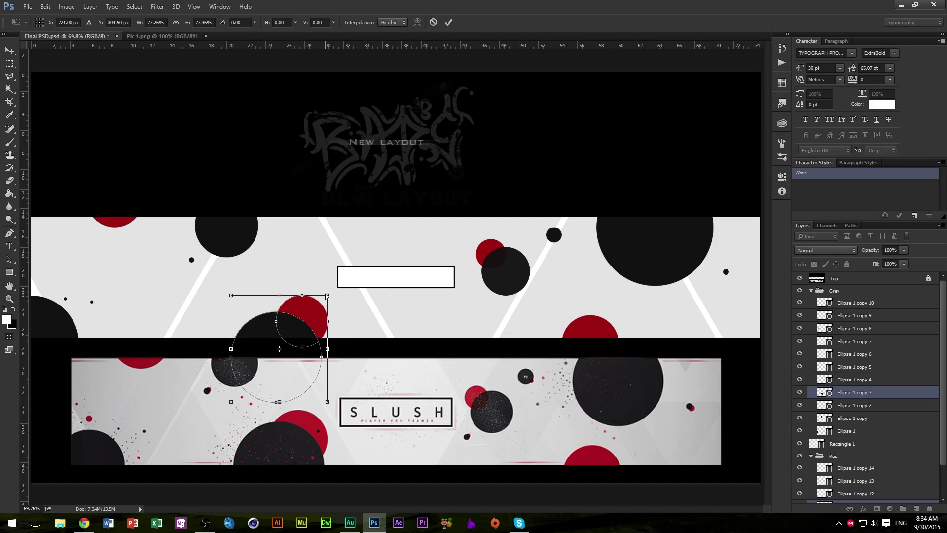
{"action": "key", "text": "Return"}
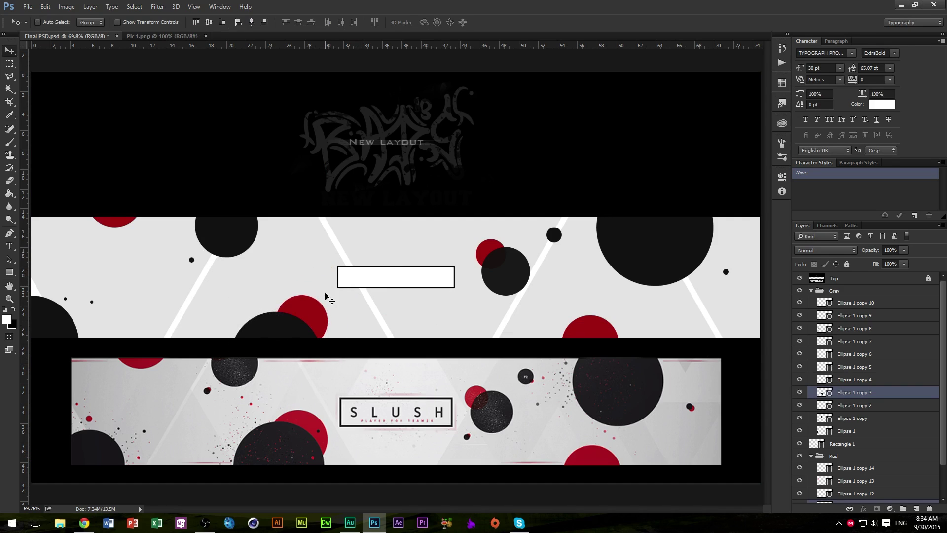
{"action": "left_click", "coordinate": [810, 291]}
- Move Rectangle 1 above the Grey group and enlarge it to about 107% width and 120% height
{"action": "left_click", "coordinate": [799, 315]}
{"action": "left_click", "coordinate": [800, 315]}
{"action": "left_click", "coordinate": [811, 314]}
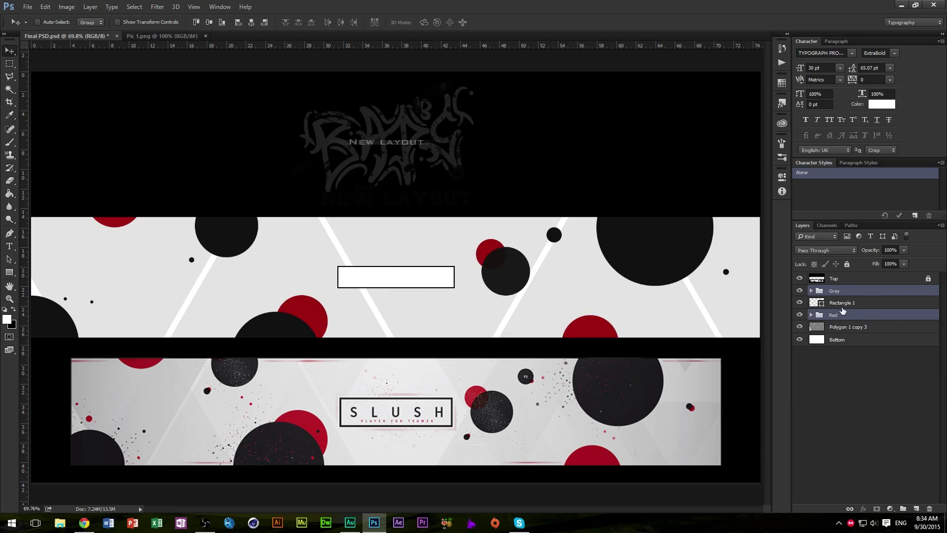
{"action": "mouse_move", "coordinate": [870, 302]}
{"action": "left_mouse_down"}
{"action": "mouse_move", "coordinate": [888, 307]}
{"action": "mouse_move", "coordinate": [896, 282]}
{"action": "mouse_move", "coordinate": [880, 288]}
{"action": "left_mouse_up"}
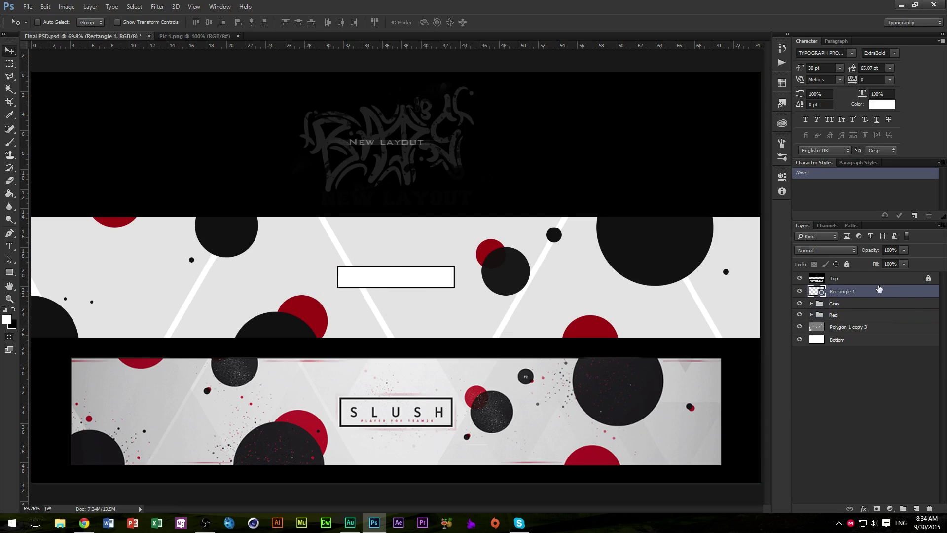
{"action": "key", "text": "ctrl+t"}
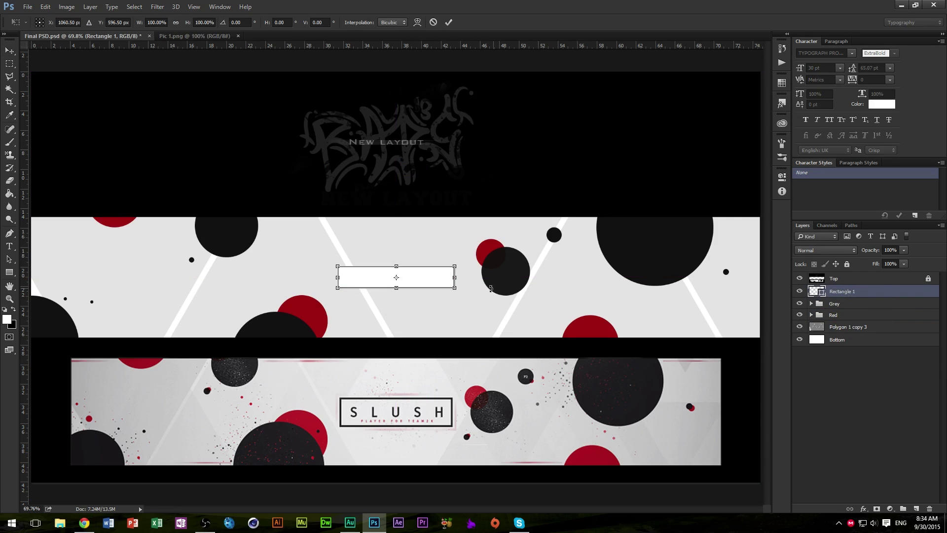
{"action": "mouse_move", "coordinate": [457, 291]}
{"action": "left_mouse_down"}
{"action": "mouse_move", "coordinate": [471, 292]}
{"action": "mouse_move", "coordinate": [459, 290]}
{"action": "left_mouse_up"}
{"action": "left_click_drag", "start_coordinate": [397, 290], "coordinate": [397, 291]}
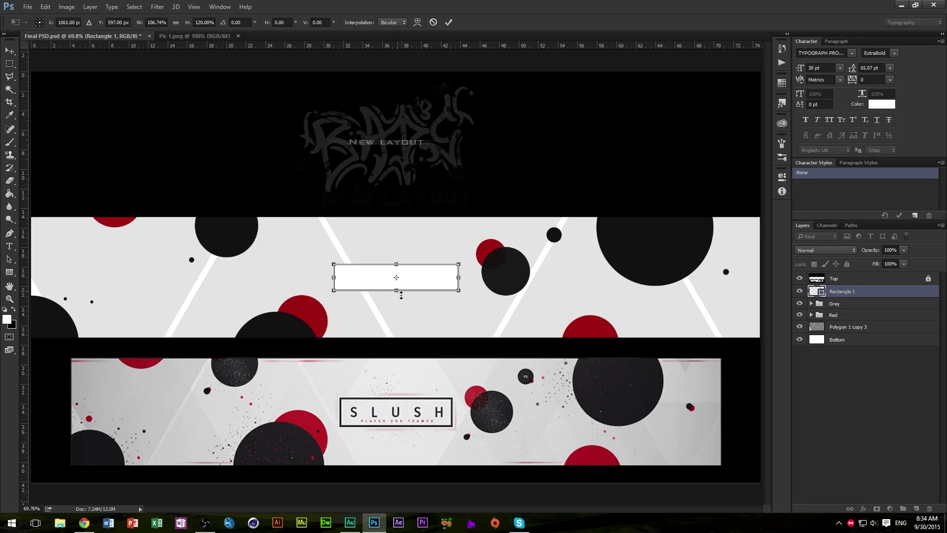
{"action": "key", "text": "Return"}
{"action": "key", "text": "t"}
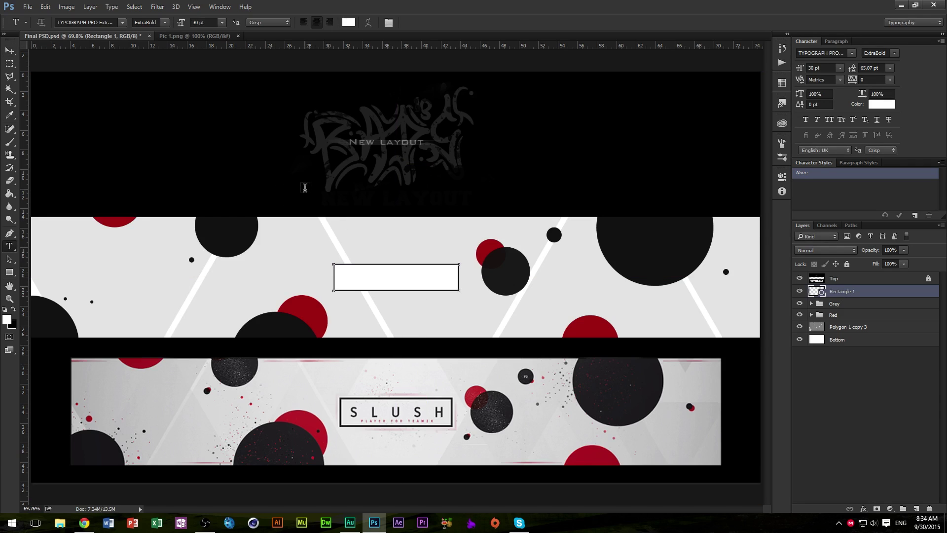
- Set the text colour to black, type the word and move it into the white rectangle
{"action": "left_click", "coordinate": [349, 24]}
{"action": "left_click", "coordinate": [616, 295]}
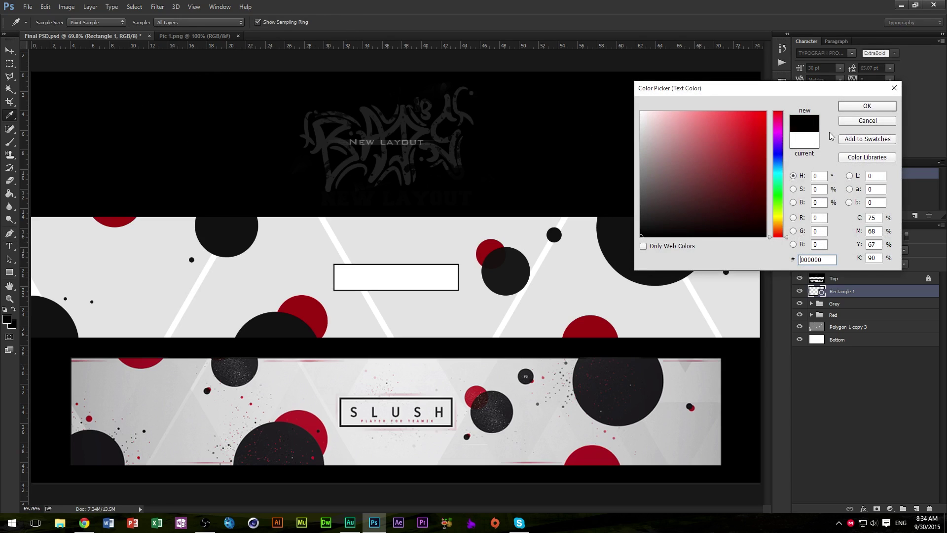
{"action": "left_click", "coordinate": [866, 106]}
{"action": "left_click", "coordinate": [337, 275]}
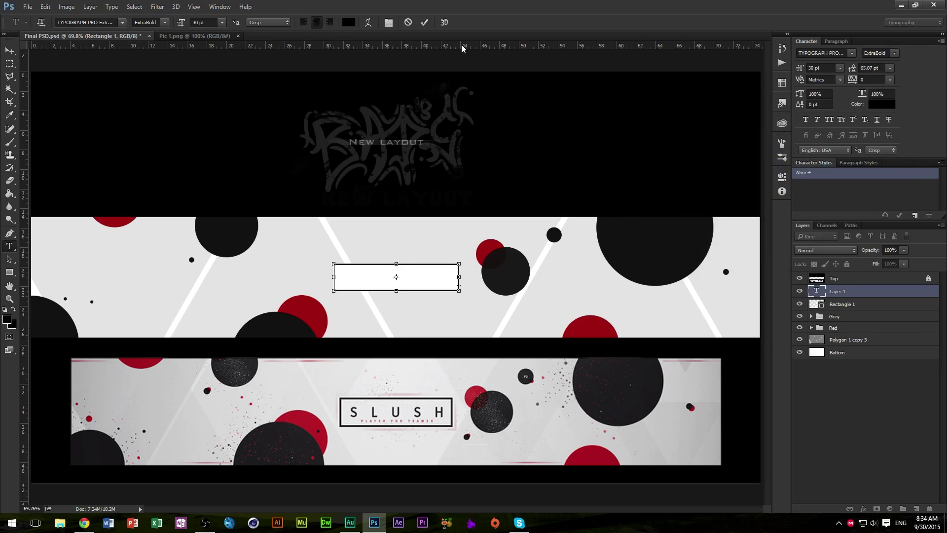
{"action": "left_click", "coordinate": [410, 22]}
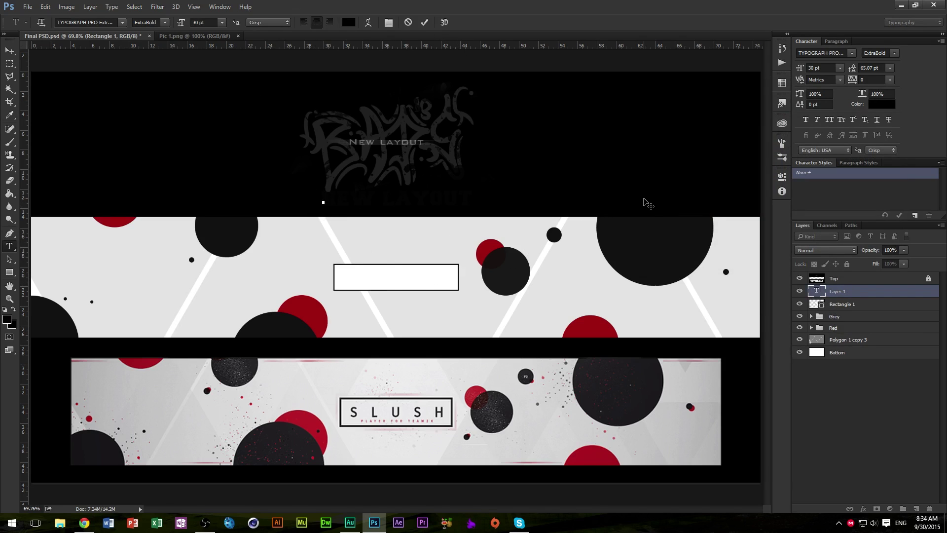
{"action": "key", "text": "ctrl+Return"}
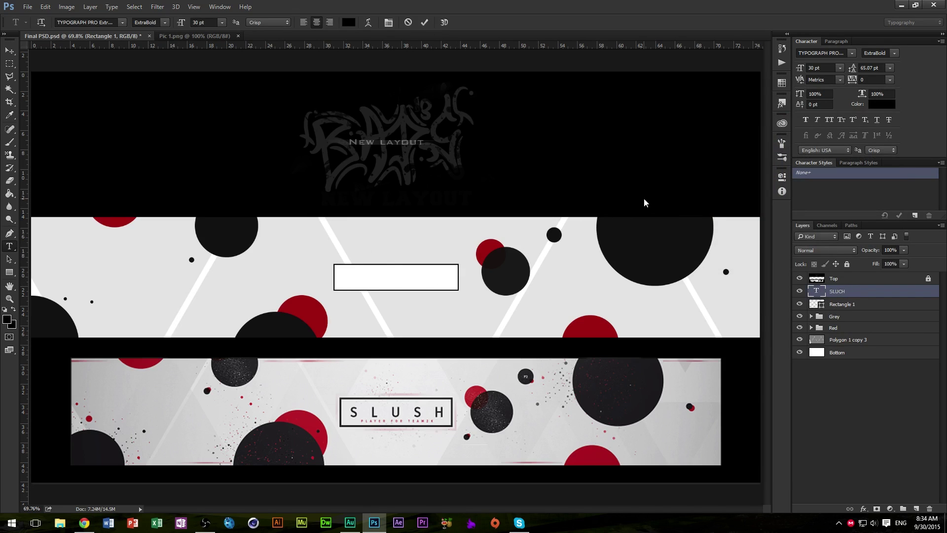
{"action": "key", "text": "v"}
{"action": "left_click_drag", "start_coordinate": [367, 213], "coordinate": [408, 288]}
- Replace the misspelled letter C with S so the text reads SLUSH
{"action": "key", "text": "t"}
{"action": "left_click", "coordinate": [377, 279]}
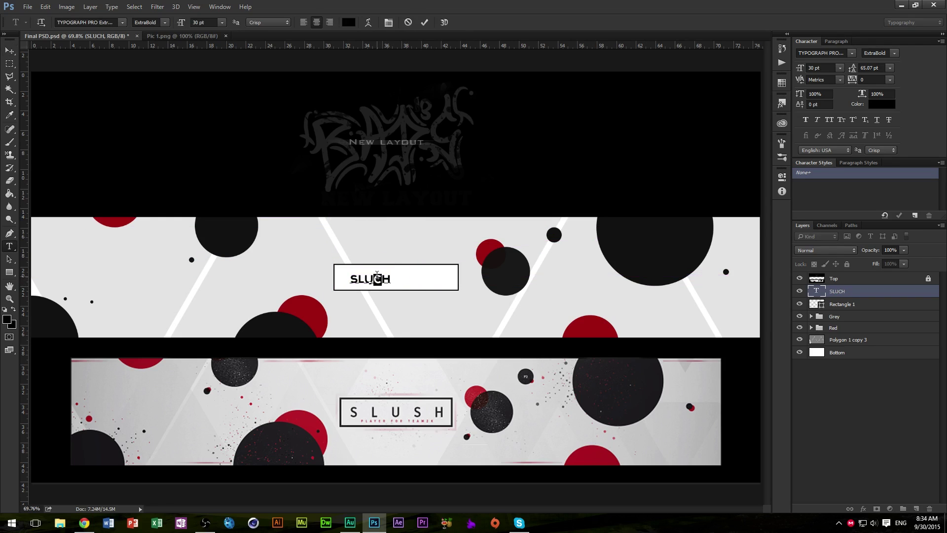
{"action": "key", "text": "BackSpace"}
{"action": "type", "text": "S"}
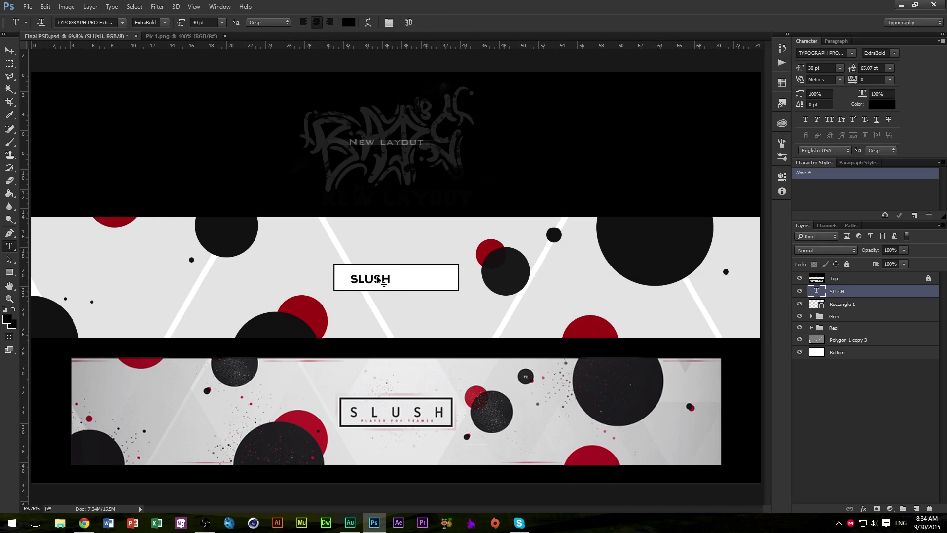
- Try a larger size and SemiBold weight, then revert to 30 pt ExtraBold
{"action": "key", "text": "ctrl+t"}
{"action": "left_click_drag", "start_coordinate": [391, 273], "coordinate": [429, 255]}
{"action": "key", "text": "Return"}
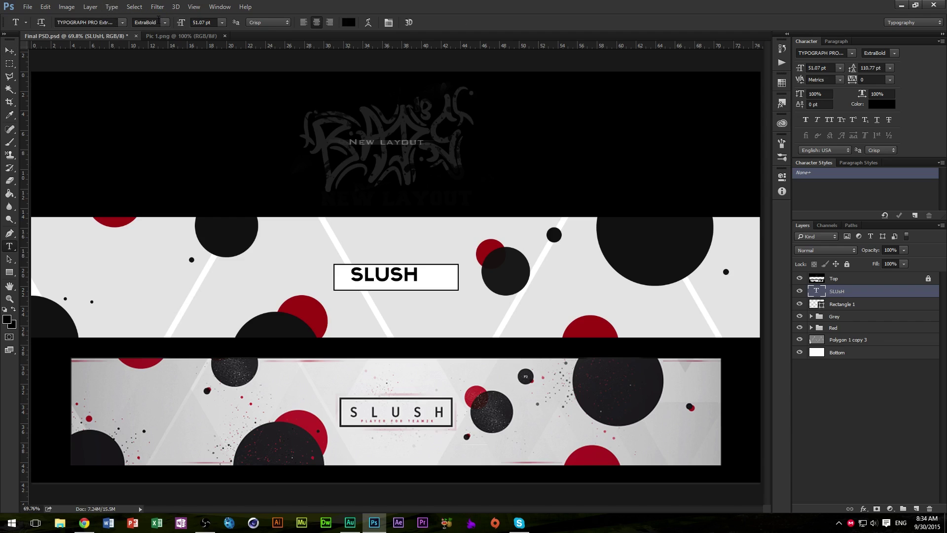
{"action": "left_click", "coordinate": [155, 22]}
{"action": "left_click", "coordinate": [151, 63]}
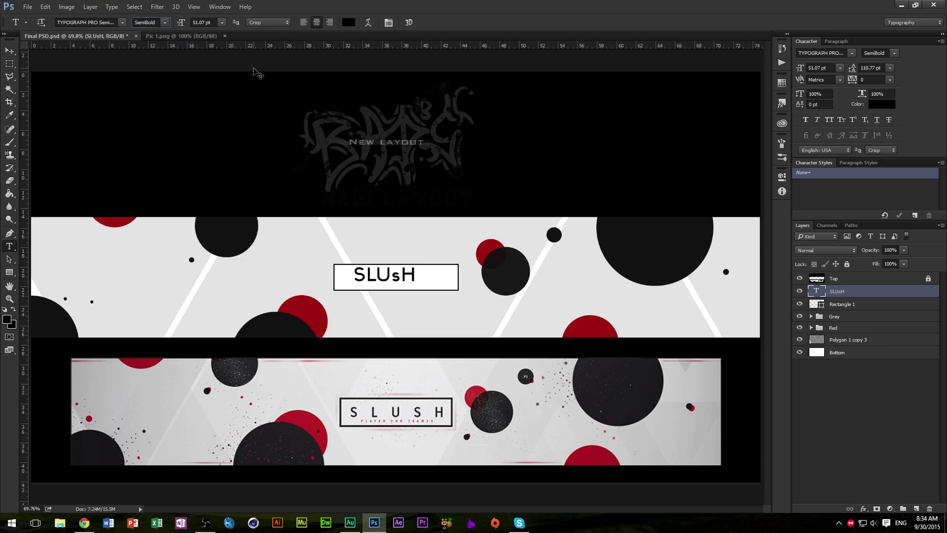
{"action": "key", "text": "ctrl+z"}
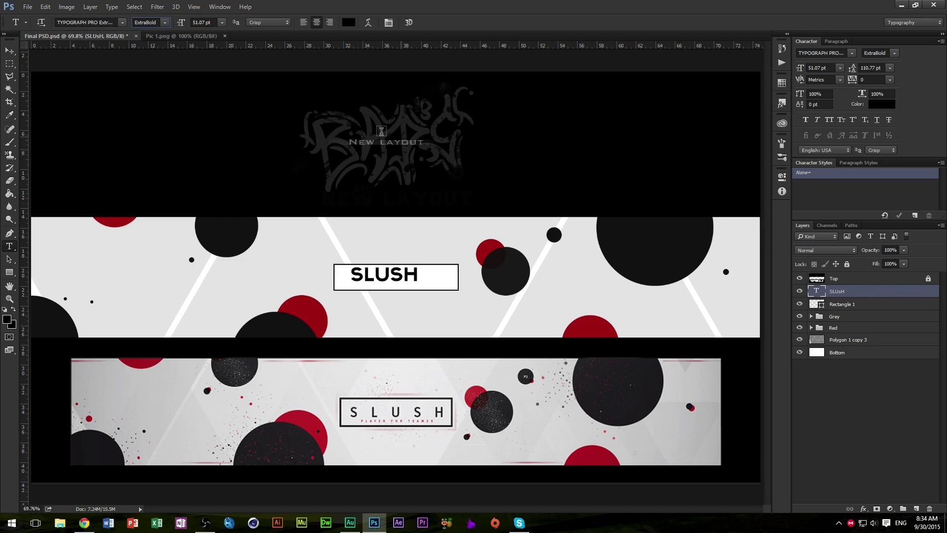
{"action": "key", "text": "ctrl+alt+z"}
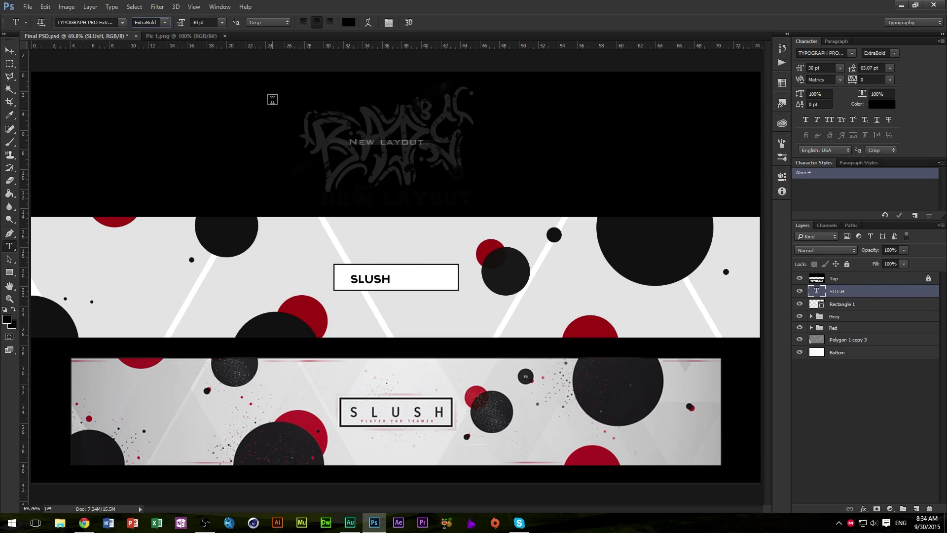
- Change the SLUSH font to Code Bold Regular
{"action": "left_click", "coordinate": [150, 22]}
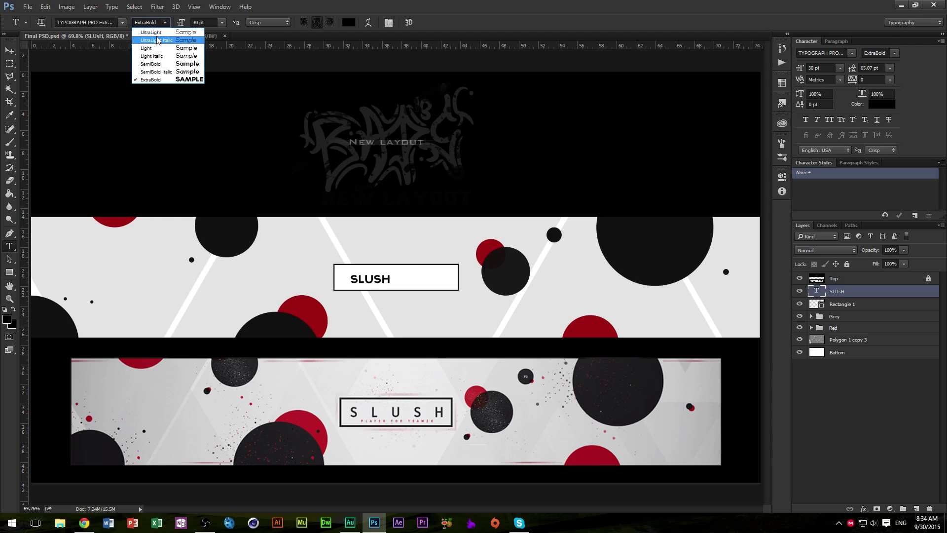
{"action": "left_click", "coordinate": [159, 33]}
{"action": "left_click", "coordinate": [106, 22]}
{"action": "type", "text": "code"}
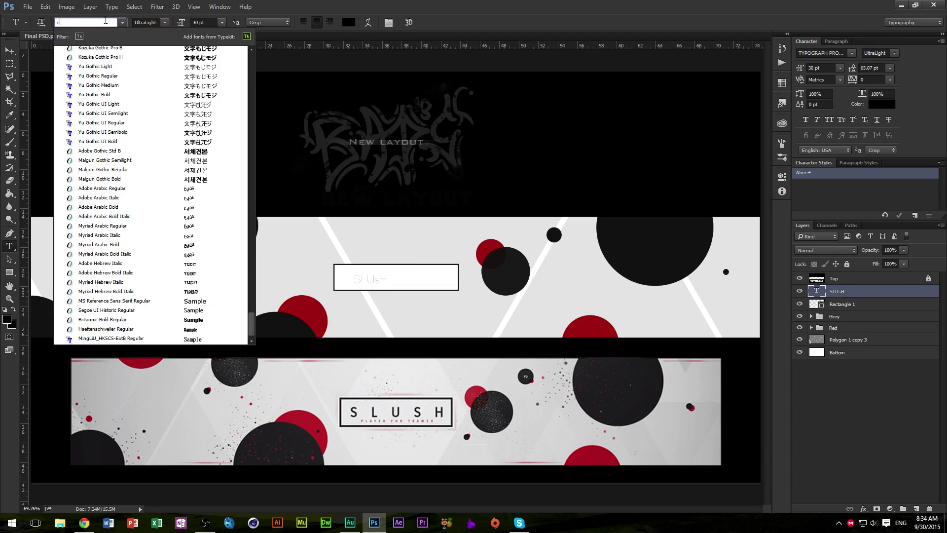
{"action": "left_click", "coordinate": [94, 50]}
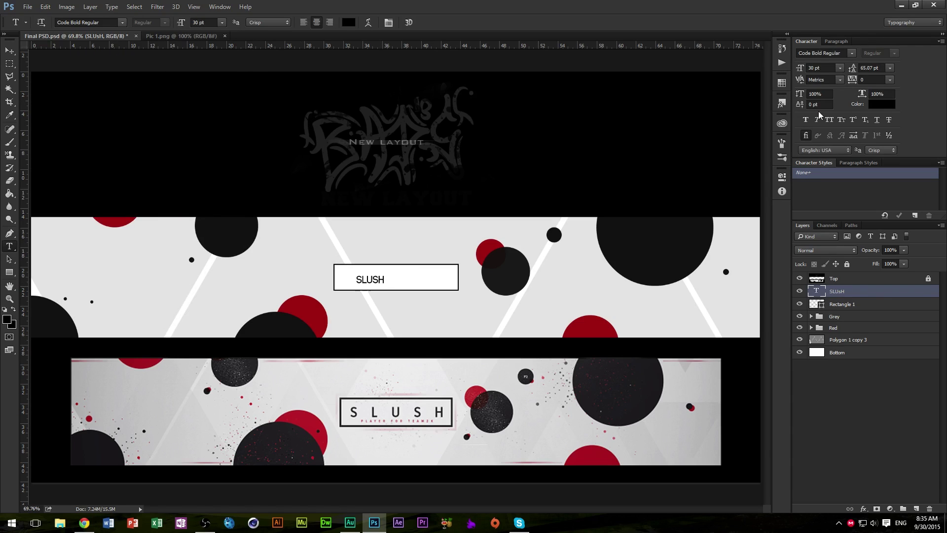
- Raise the letter spacing from 100 and 200 up to a tracking of 1560
{"action": "left_click", "coordinate": [890, 79]}
{"action": "left_click", "coordinate": [877, 232]}
{"action": "left_click", "coordinate": [890, 80]}
{"action": "left_click", "coordinate": [881, 242]}
{"action": "left_click_drag", "start_coordinate": [851, 80], "coordinate": [848, 81]}
- Centre SLUSH in the box, stretch it taller to 35.95 pt, and duplicate the text layer
{"action": "key", "text": "v"}
{"action": "left_click_drag", "start_coordinate": [430, 276], "coordinate": [456, 279]}
{"action": "key", "text": "ctrl+t"}
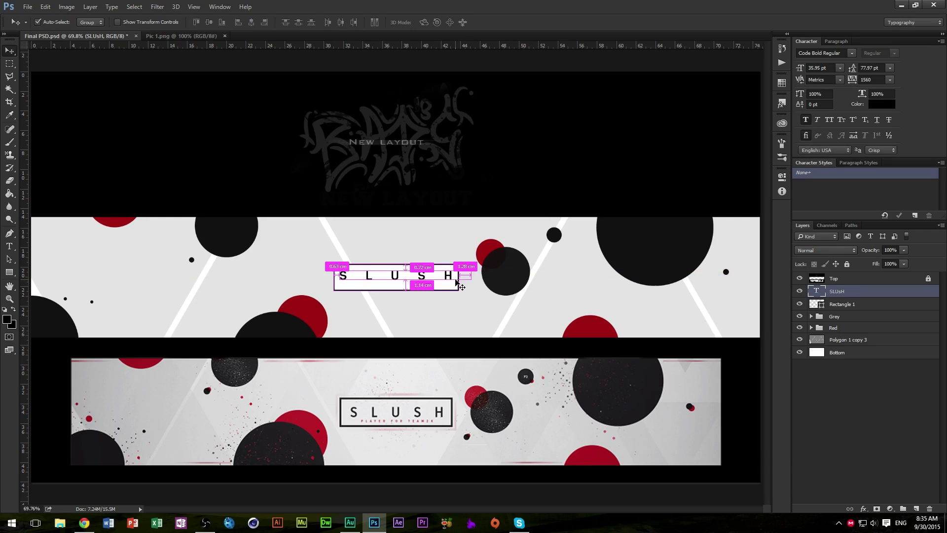
{"action": "key", "text": "ctrl+t"}
{"action": "left_click_drag", "start_coordinate": [409, 269], "coordinate": [427, 277]}
{"action": "key", "text": "Return"}
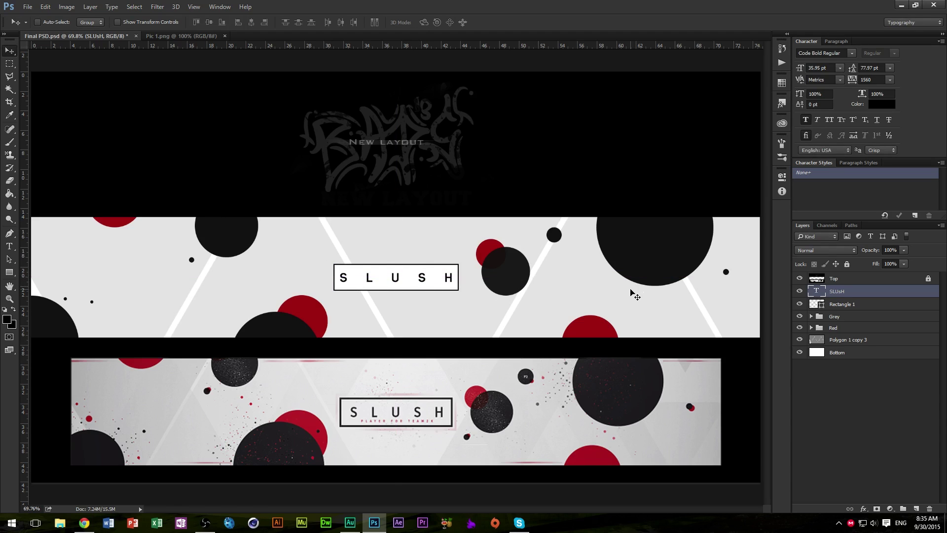
{"action": "left_click_drag", "start_coordinate": [459, 277], "coordinate": [459, 285]}
- Retype the copied SLUSH text as 'SUBSCRIBE FPR MORE' and commit it
{"action": "key", "text": "t"}
{"action": "left_click_drag", "start_coordinate": [345, 284], "coordinate": [587, 297]}
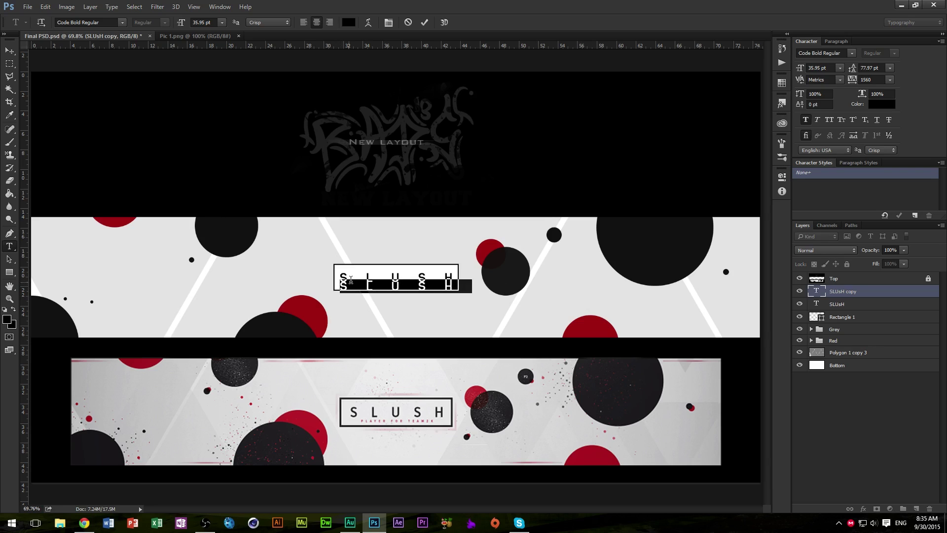
{"action": "left_click_drag", "start_coordinate": [340, 285], "coordinate": [447, 290]}
{"action": "type", "text": "SUB"}
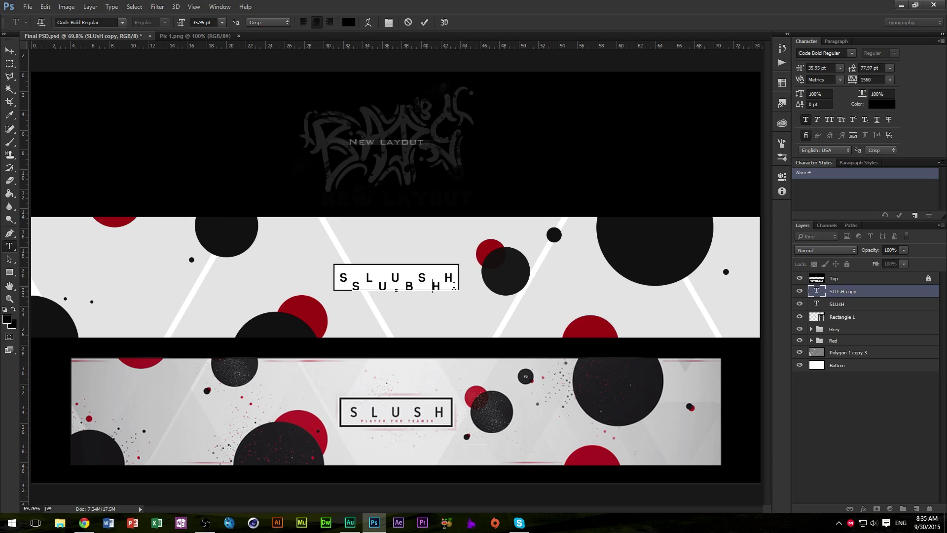
{"action": "key", "text": "Delete"}
{"action": "type", "text": "CRIBE"}
{"action": "key", "text": "BackSpace"}
{"action": "key", "text": "BackSpace"}
{"action": "key", "text": "BackSpace"}
{"action": "key", "text": "BackSpace"}
{"action": "key", "text": "BackSpace"}
{"action": "key", "text": "BackSpace"}
{"action": "key", "text": "BackSpace"}
{"action": "type", "text": "UBSCRIBE F"}
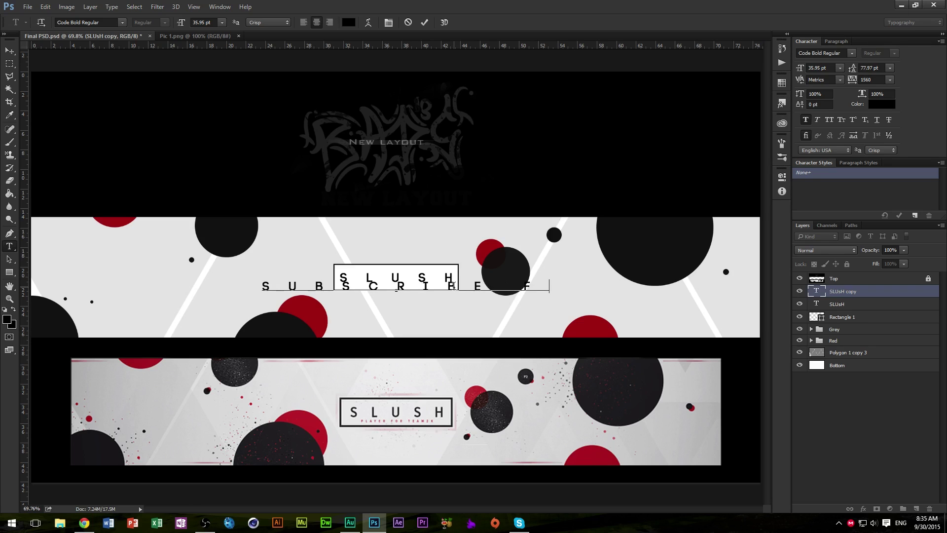
{"action": "type", "text": "PR MORE"}
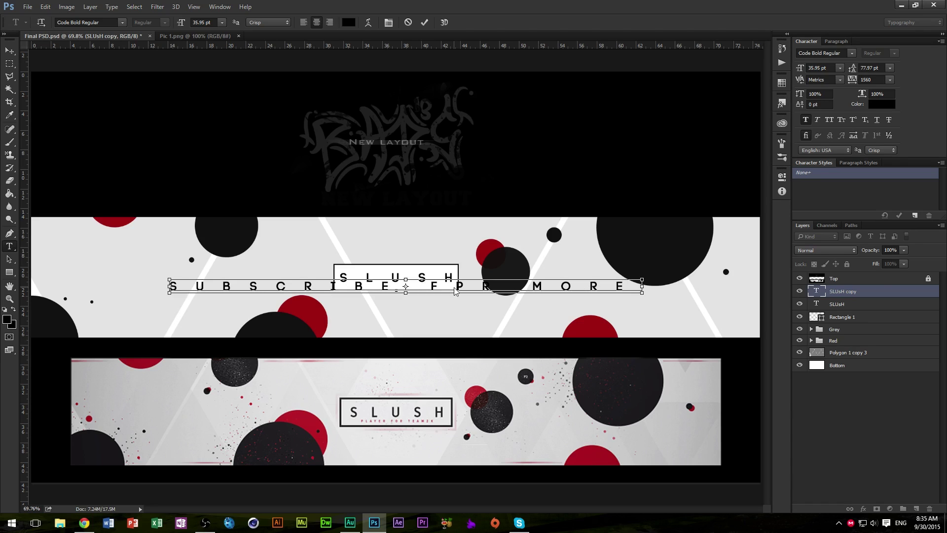
{"action": "key", "text": "ctrl+Return"}
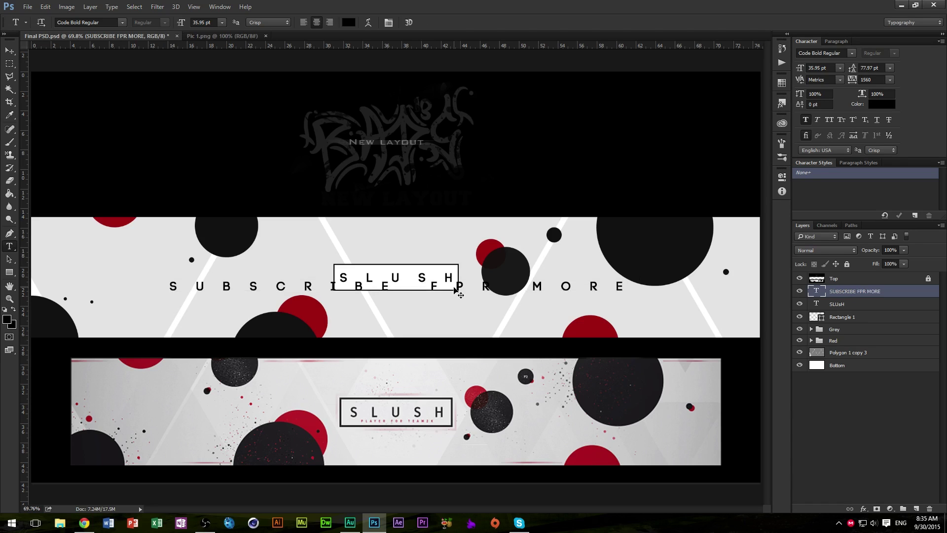
- Make the subscribe text pure red (ff0000) at 9 pt
{"action": "left_click", "coordinate": [882, 104]}
{"action": "left_click_drag", "start_coordinate": [734, 206], "coordinate": [913, 64]}
{"action": "left_click", "coordinate": [867, 107]}
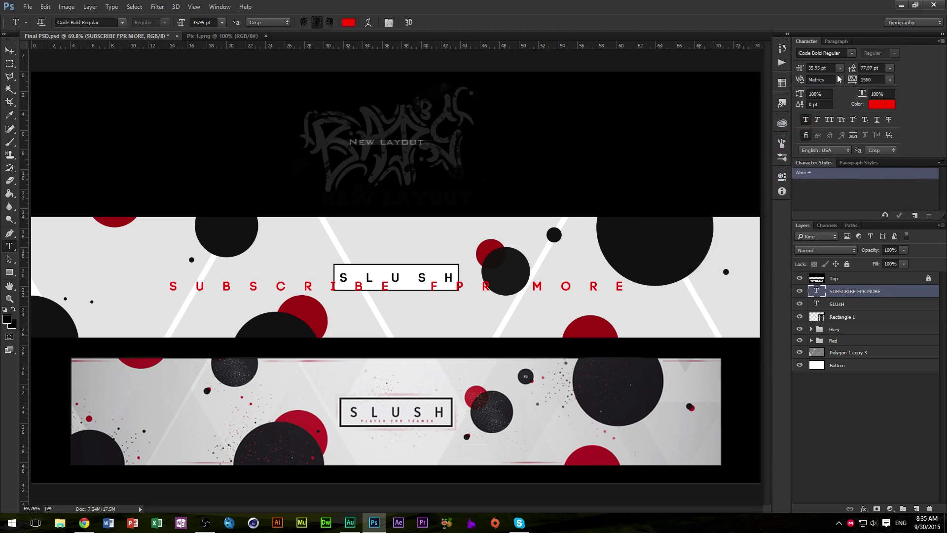
{"action": "left_click", "coordinate": [840, 68]}
{"action": "left_click", "coordinate": [830, 126]}
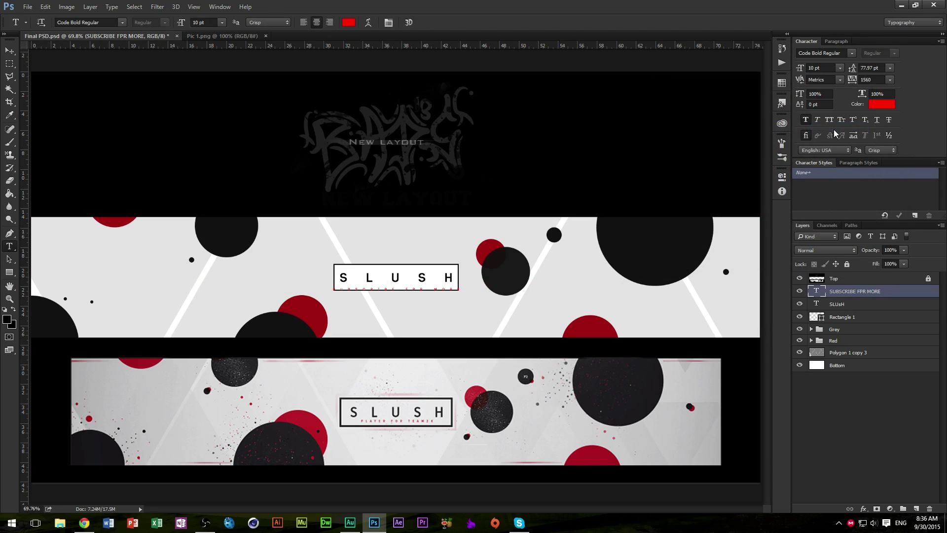
{"action": "left_click", "coordinate": [840, 67]}
{"action": "left_click", "coordinate": [831, 115]}
- Widen the subscribe text's letter tracking to 500
{"action": "left_click", "coordinate": [890, 80]}
{"action": "left_click", "coordinate": [874, 160]}
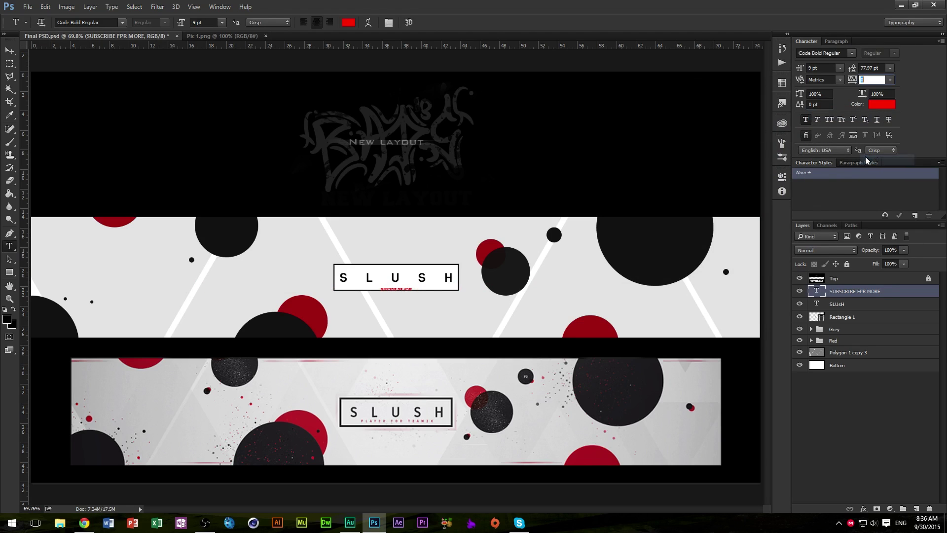
{"action": "left_click", "coordinate": [890, 80]}
{"action": "left_click", "coordinate": [890, 239]}
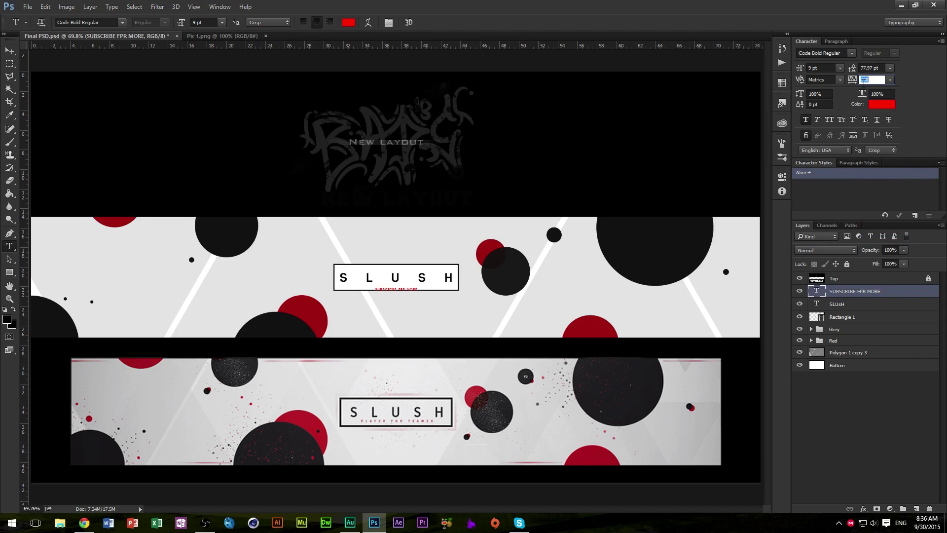
{"action": "type", "text": "000"}
{"action": "key", "text": "Return"}
{"action": "key", "text": "shift+Up"}
- Nudge the red subscribe line up so it sits centred under the SLUSH box
{"action": "key", "text": "v"}
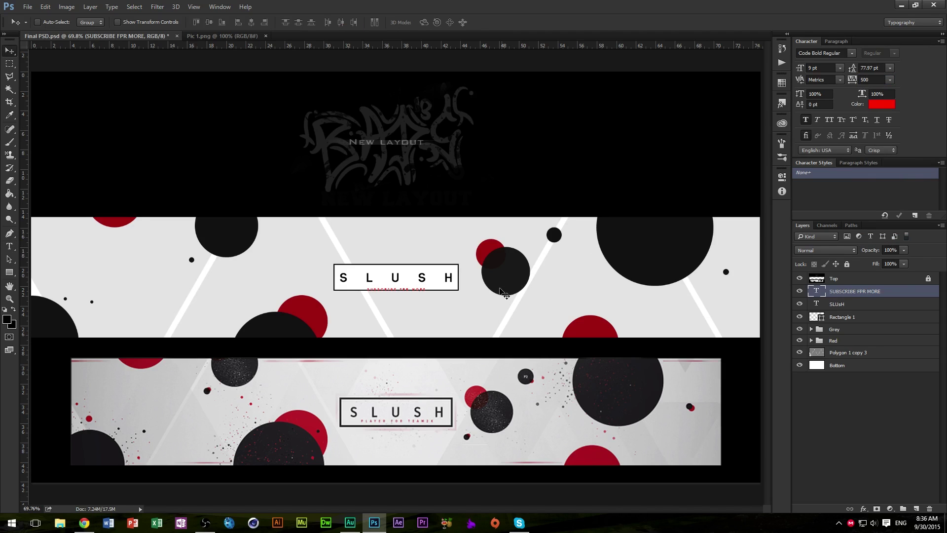
{"action": "left_click_drag", "start_coordinate": [501, 292], "coordinate": [499, 289]}
{"action": "key", "text": "ctrl+plus"}
{"action": "scroll", "coordinate": [545, 348], "scroll_direction": "down", "scroll_amount": 4}
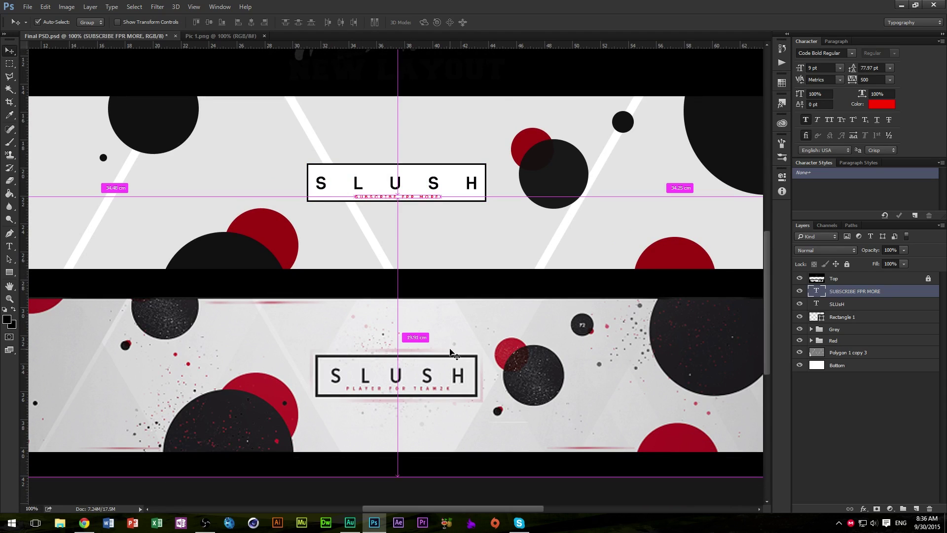
- Add a new empty layer above the subscribe text and switch to the Brush tool
{"action": "key", "text": "ctrl+minus"}
{"action": "key", "text": "ctrl+shift+alt+n"}
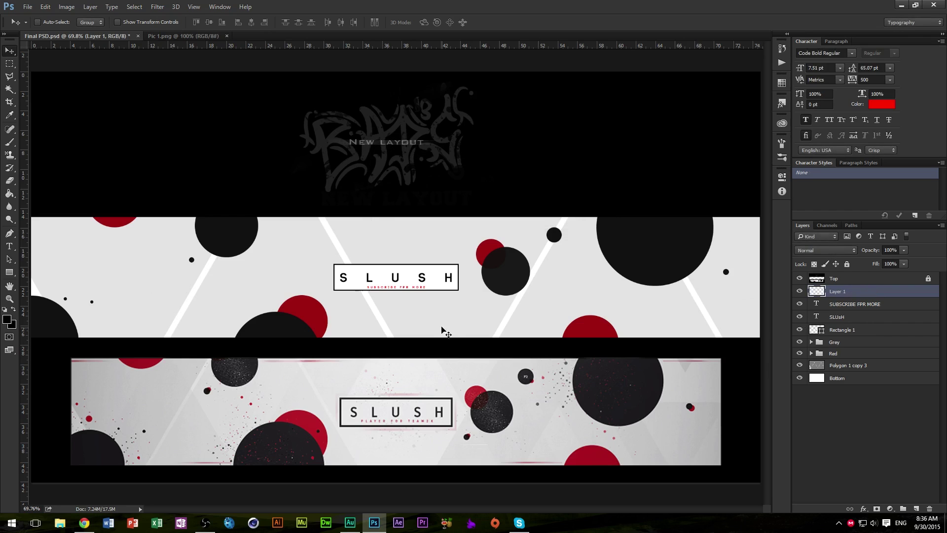
{"action": "key", "text": "b"}
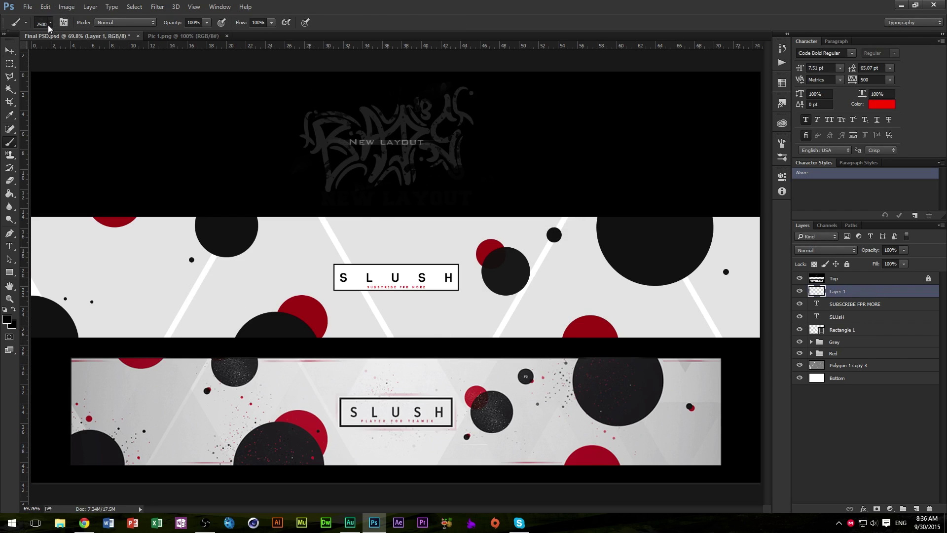
{"action": "left_click", "coordinate": [49, 23]}
{"action": "left_click", "coordinate": [99, 98]}
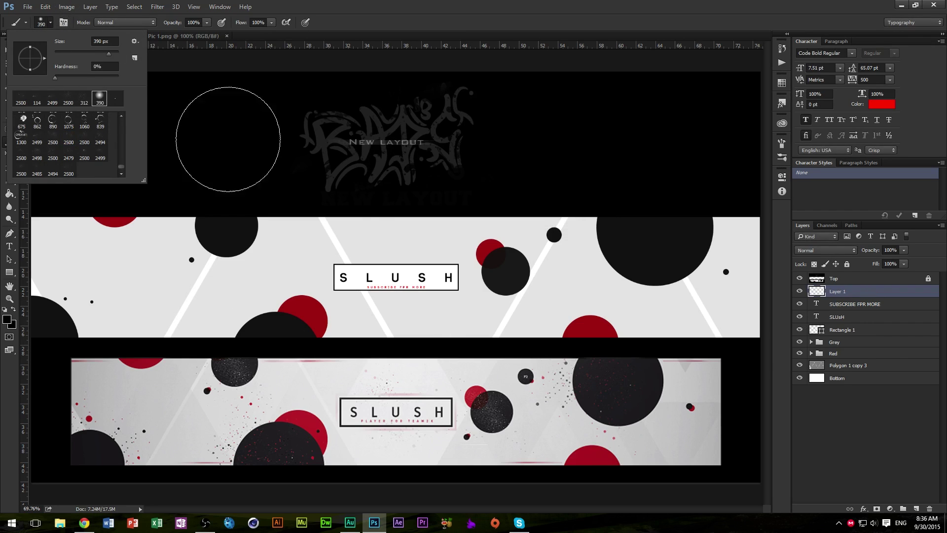
{"action": "mouse_move", "coordinate": [360, 218]}
{"action": "left_mouse_down"}
{"action": "mouse_move", "coordinate": [518, 222]}
{"action": "mouse_move", "coordinate": [493, 227]}
{"action": "left_mouse_up"}
{"action": "key", "text": "ctrl+z"}
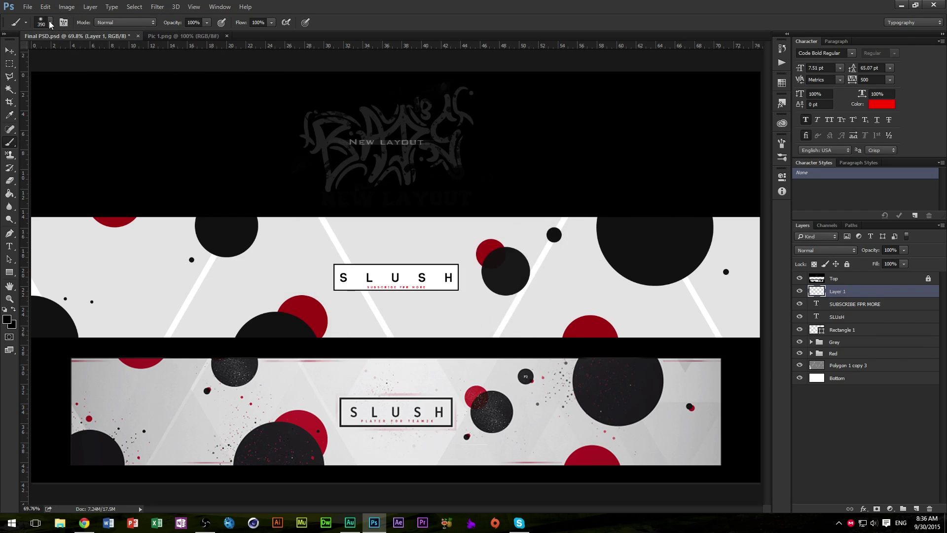
- Set the brush to 100% hardness and an 18 px size
{"action": "left_click", "coordinate": [50, 23]}
{"action": "left_click_drag", "start_coordinate": [82, 75], "coordinate": [165, 76]}
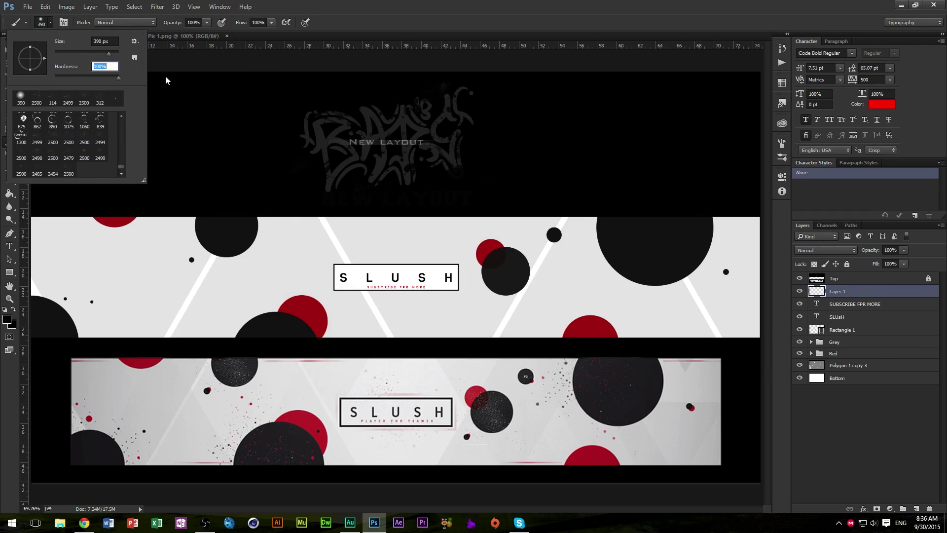
{"action": "left_click", "coordinate": [101, 41]}
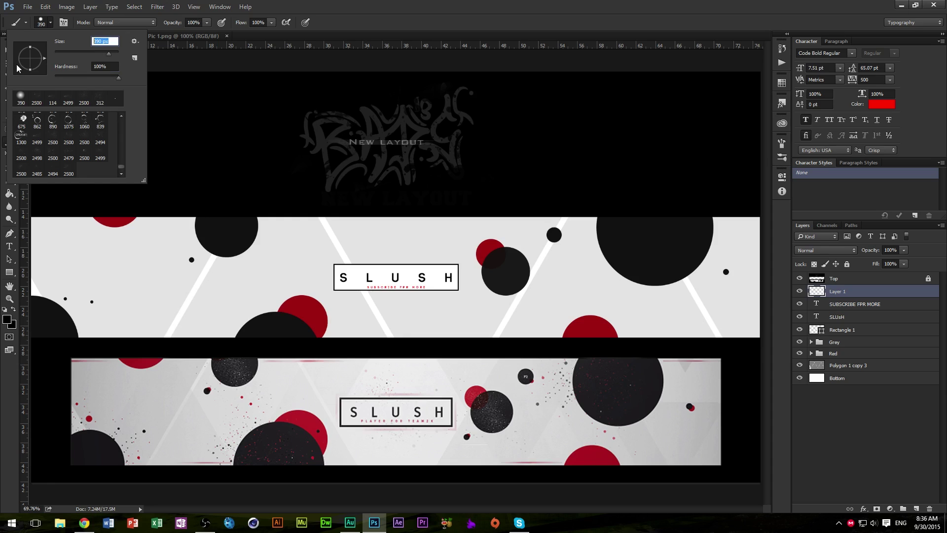
{"action": "type", "text": "18"}
{"action": "key", "text": "Return"}
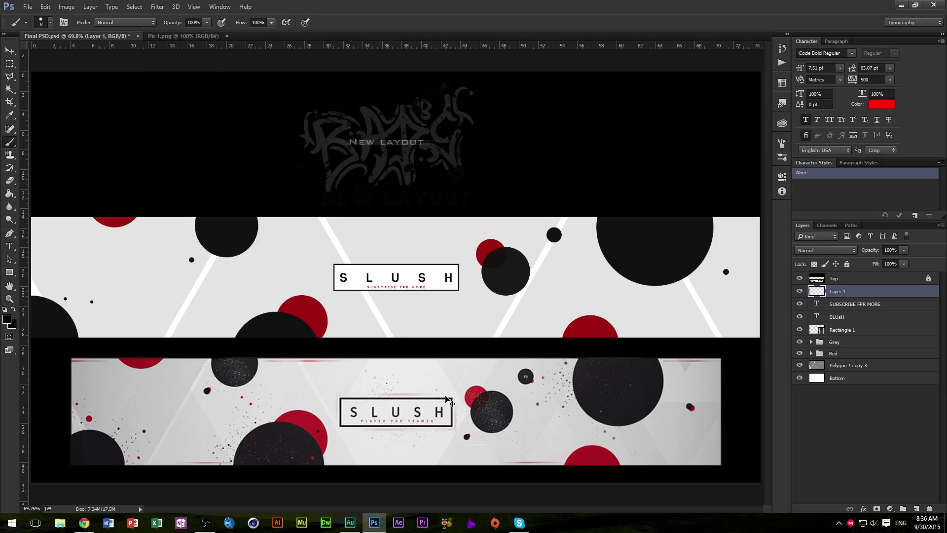
{"action": "left_click_drag", "start_coordinate": [357, 271], "coordinate": [482, 260]}
{"action": "key", "text": "ctrl+z"}
- Set the painting colour to the dark red sampled from a red circle
{"action": "left_click", "coordinate": [7, 318]}
{"action": "type", "text": "ff0000"}
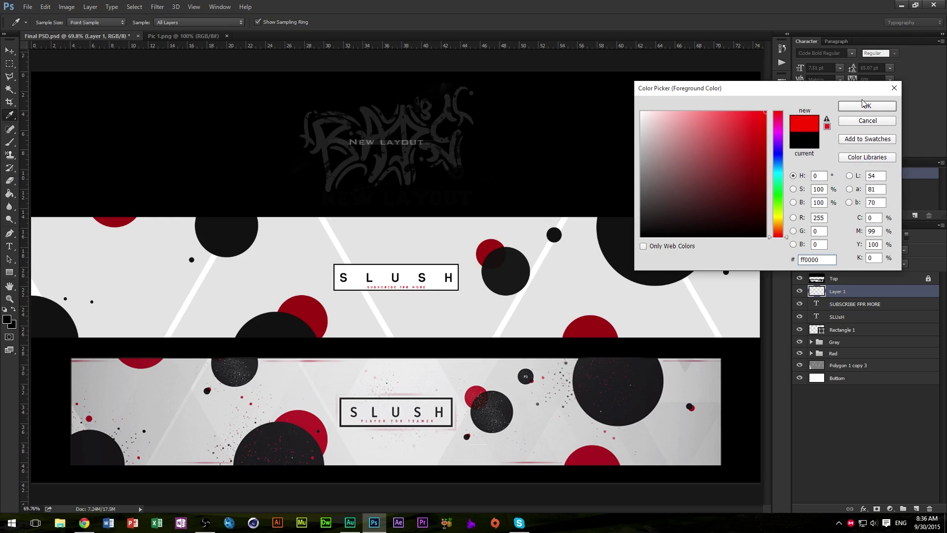
{"action": "left_click", "coordinate": [859, 106]}
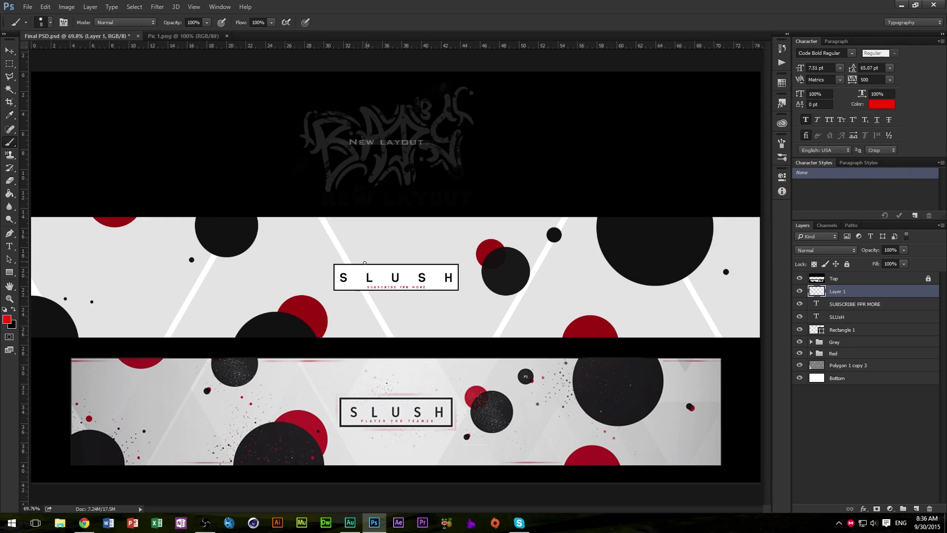
{"action": "left_click", "coordinate": [7, 319]}
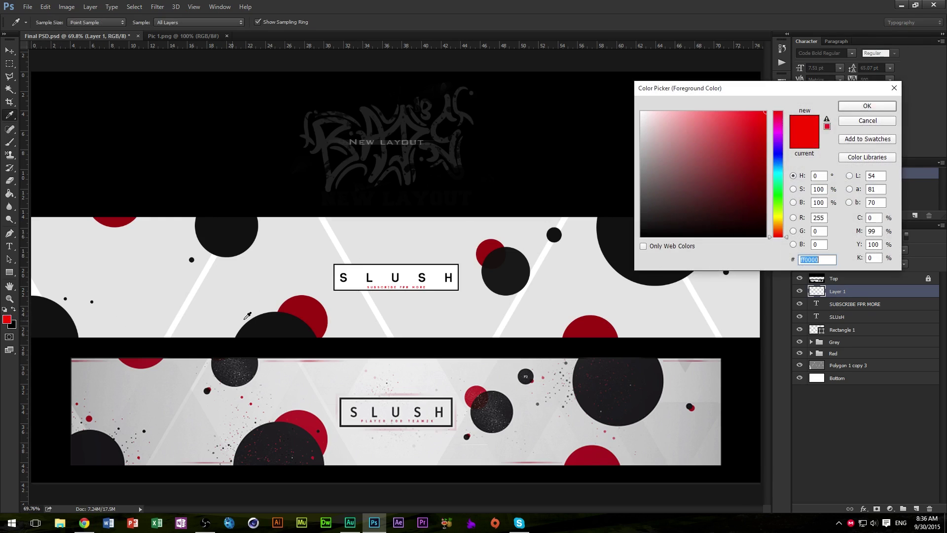
{"action": "left_click", "coordinate": [304, 306]}
{"action": "left_click", "coordinate": [867, 106]}
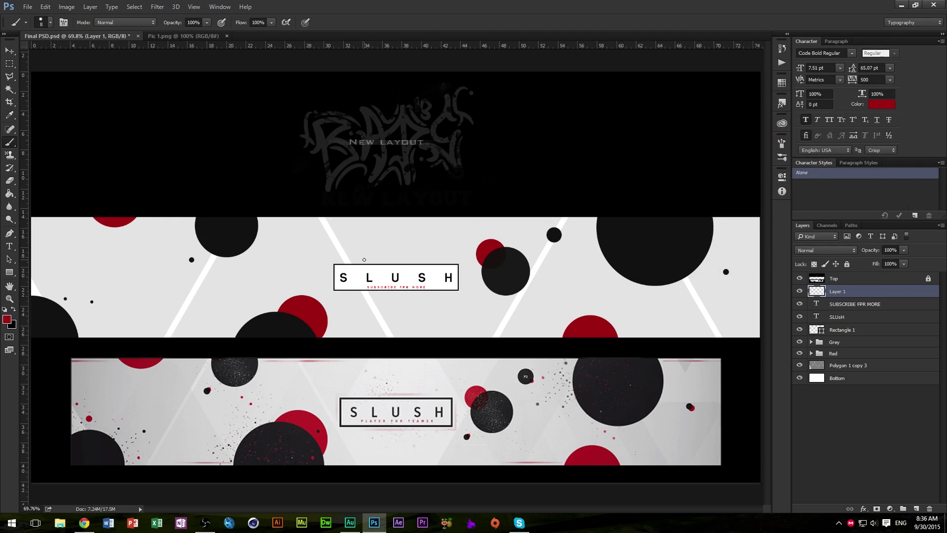
- Paint short dark-red dashes above the SLUSH box and along the banner's top edge, undoing rejects
{"action": "left_click_drag", "start_coordinate": [366, 260], "coordinate": [407, 259]}
{"action": "key", "text": "ctrl+z"}
{"action": "key", "text": "ctrl+z"}
{"action": "left_click_drag", "start_coordinate": [266, 220], "coordinate": [319, 220]}
{"action": "key", "text": "ctrl+z"}
{"action": "key", "text": "ctrl+z"}
{"action": "key", "text": "ctrl+z"}
{"action": "key", "text": "ctrl+z"}
{"action": "mouse_move", "coordinate": [293, 220]}
{"action": "left_mouse_down"}
{"action": "mouse_move", "coordinate": [328, 220]}
{"action": "mouse_move", "coordinate": [310, 222]}
{"action": "left_mouse_up"}
{"action": "key", "text": "ctrl+z"}
- Draw straight red lines between points, ending with a corner bracket at SLUSH's lower right
{"action": "left_click", "coordinate": [198, 334], "text": "shift"}
{"action": "left_click", "coordinate": [216, 336], "text": "shift"}
{"action": "key", "text": "ctrl+alt+z"}
{"action": "key", "text": "ctrl+alt+z"}
{"action": "left_click", "coordinate": [49, 220], "text": "shift"}
{"action": "key", "text": "ctrl+alt+z"}
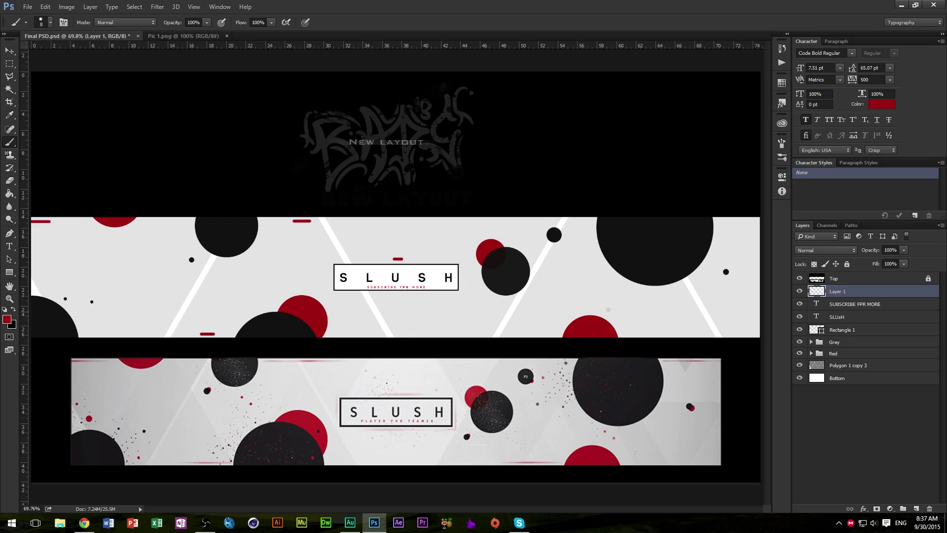
{"action": "left_click", "coordinate": [733, 220], "text": "shift"}
{"action": "key", "text": "ctrl+alt+z"}
{"action": "left_click", "coordinate": [395, 293], "text": "shift"}
{"action": "key", "text": "ctrl+alt+z"}
{"action": "key", "text": "ctrl+alt+z"}
{"action": "left_click", "coordinate": [464, 280], "text": "shift"}
{"action": "key", "text": "ctrl+alt+z"}
{"action": "key", "text": "ctrl+alt+z"}
- Preview a 163-distance motion blur, discard it, and erase the corner bracket by SLUSH
{"action": "left_click", "coordinate": [158, 7]}
{"action": "mouse_move", "coordinate": [186, 115]}
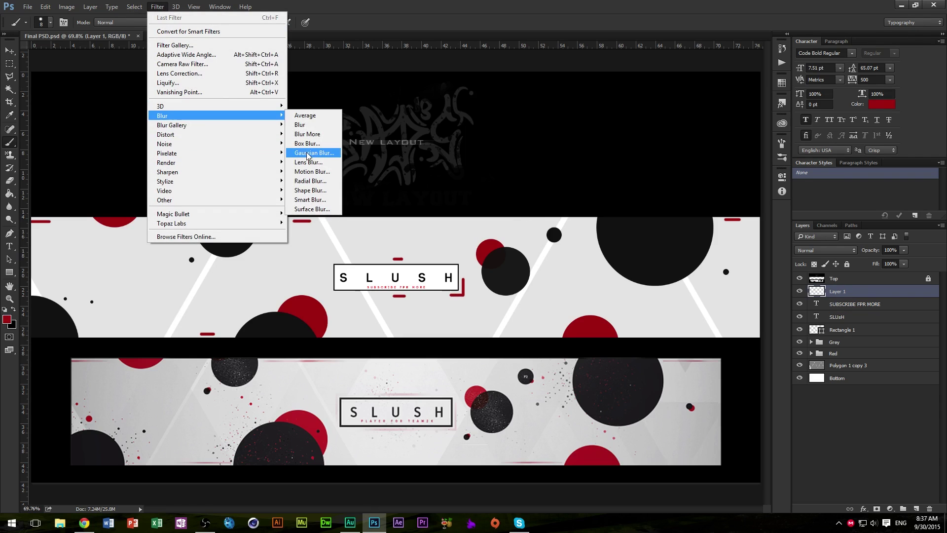
{"action": "left_click", "coordinate": [303, 171]}
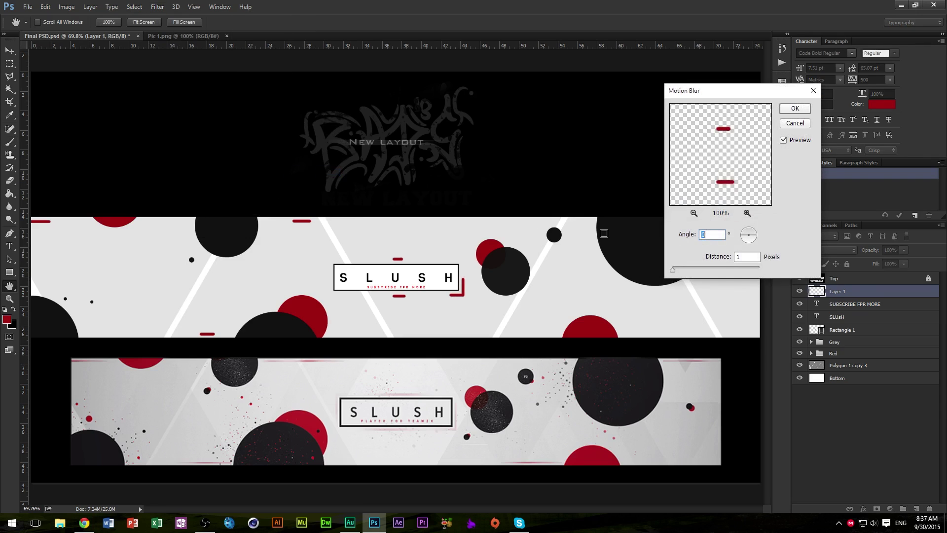
{"action": "mouse_move", "coordinate": [701, 265]}
{"action": "left_mouse_down"}
{"action": "mouse_move", "coordinate": [713, 266]}
{"action": "mouse_move", "coordinate": [676, 266]}
{"action": "mouse_move", "coordinate": [692, 268]}
{"action": "left_mouse_up"}
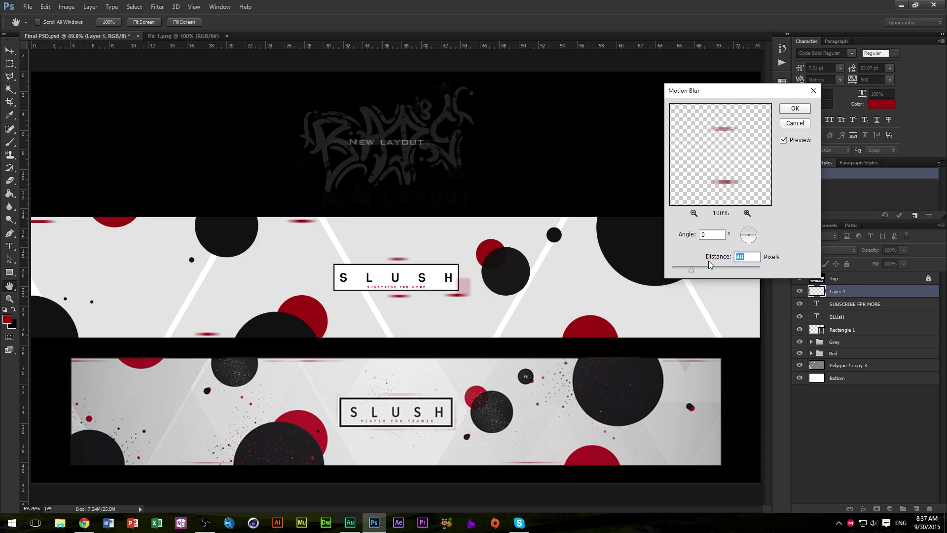
{"action": "left_click", "coordinate": [711, 266]}
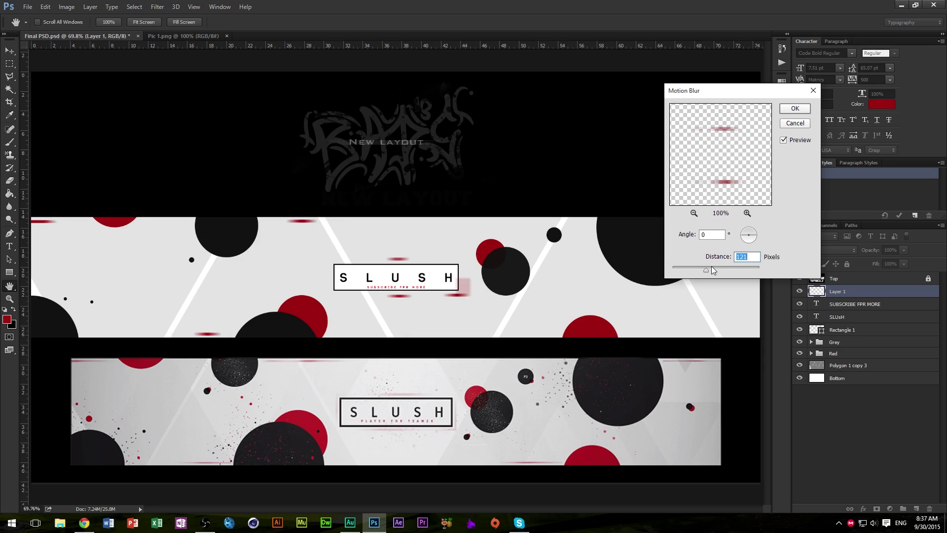
{"action": "left_click", "coordinate": [792, 124]}
{"action": "key", "text": "e"}
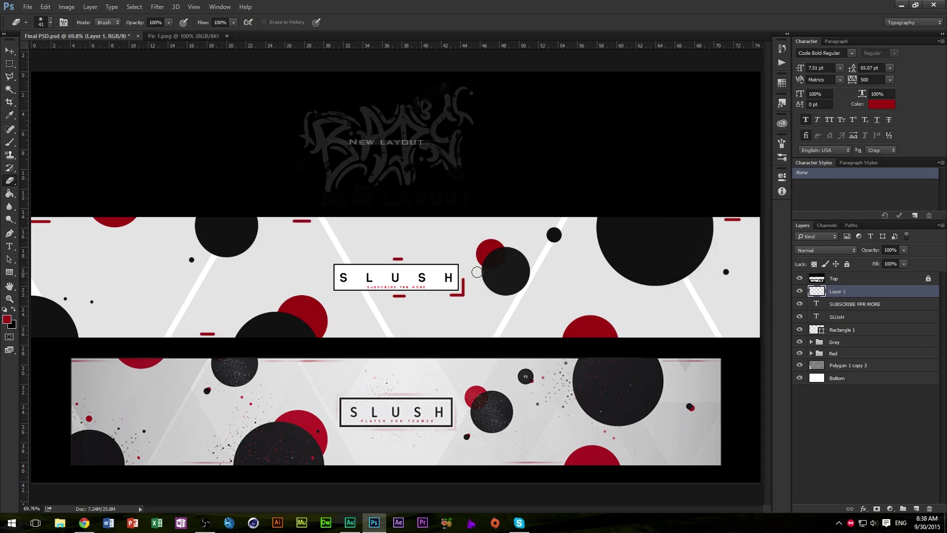
{"action": "mouse_move", "coordinate": [460, 260]}
{"action": "left_mouse_down"}
{"action": "mouse_move", "coordinate": [463, 314]}
{"action": "mouse_move", "coordinate": [458, 273]}
{"action": "mouse_move", "coordinate": [452, 306]}
{"action": "left_mouse_up"}
- Apply a moderate horizontal Motion Blur to the red dashes and fade the layer to 77% opacity
{"action": "left_click", "coordinate": [157, 7]}
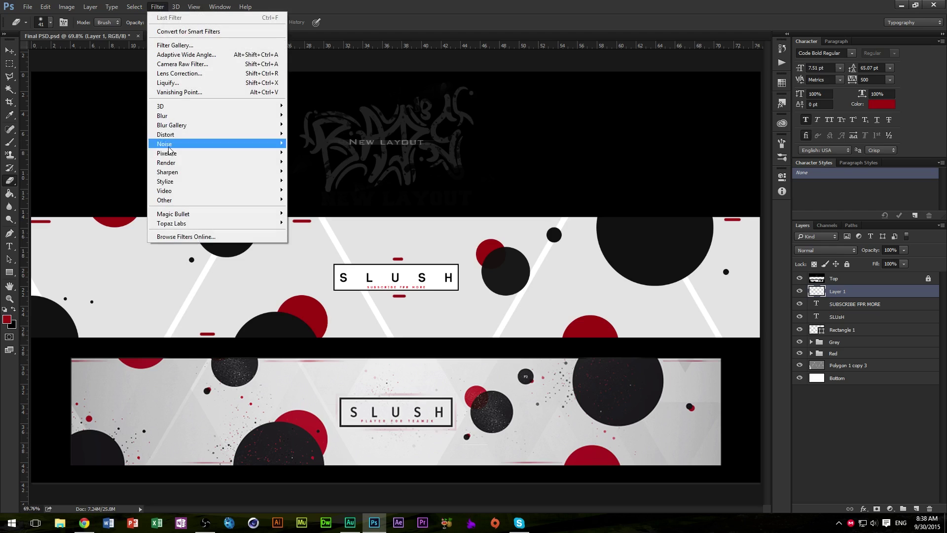
{"action": "mouse_move", "coordinate": [175, 114]}
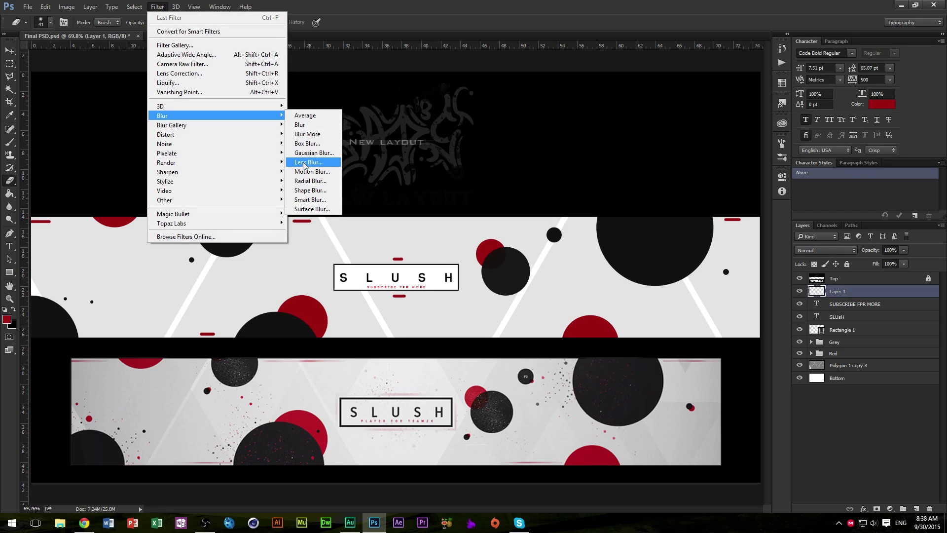
{"action": "left_click", "coordinate": [312, 171]}
{"action": "left_click_drag", "start_coordinate": [677, 268], "coordinate": [727, 269]}
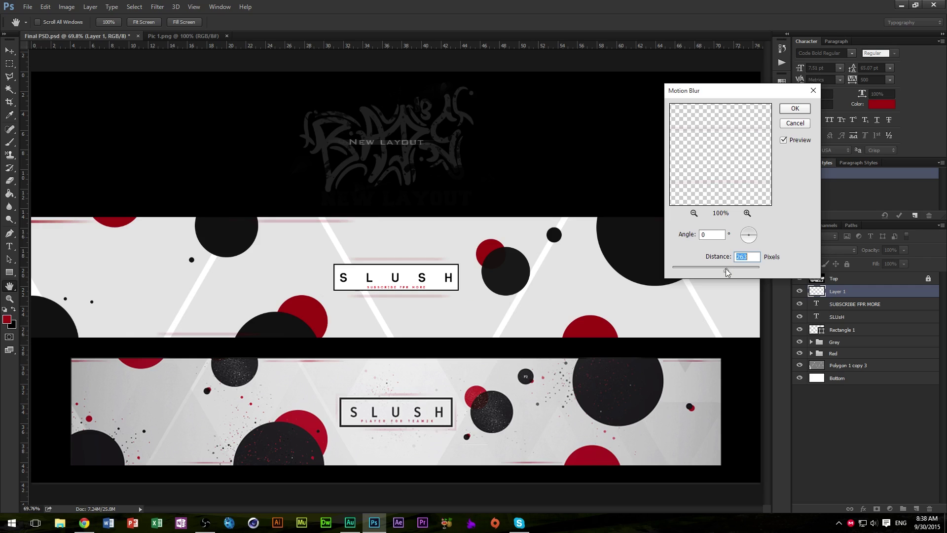
{"action": "left_click", "coordinate": [793, 109]}
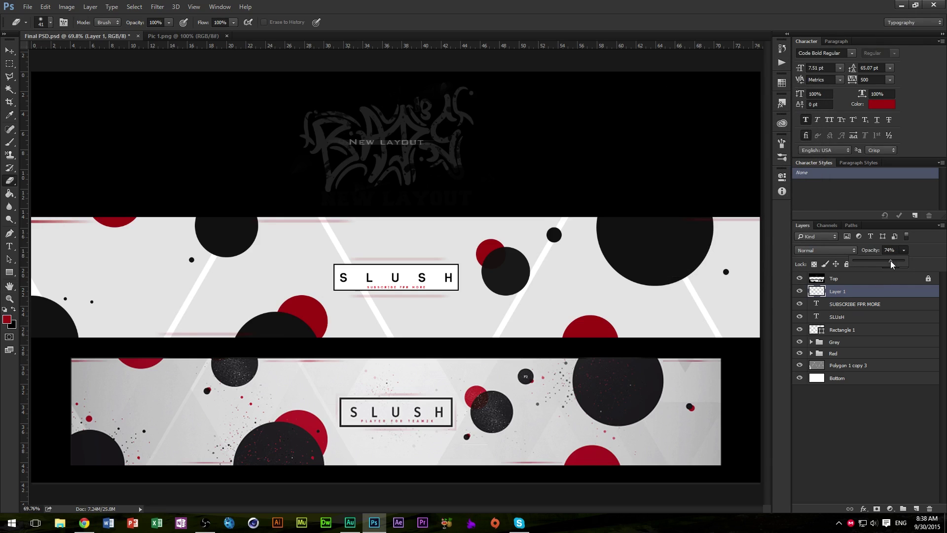
{"action": "left_click_drag", "start_coordinate": [891, 261], "coordinate": [885, 262]}
{"action": "left_click", "coordinate": [560, 15]}
- Check the eraser's size and brush preset settings
{"action": "left_click", "coordinate": [49, 23]}
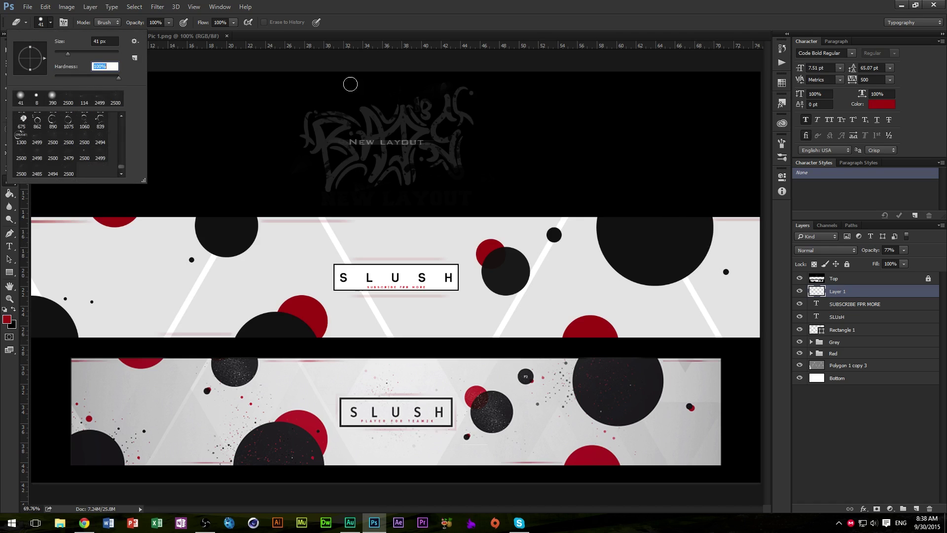
{"action": "left_click", "coordinate": [388, 340]}
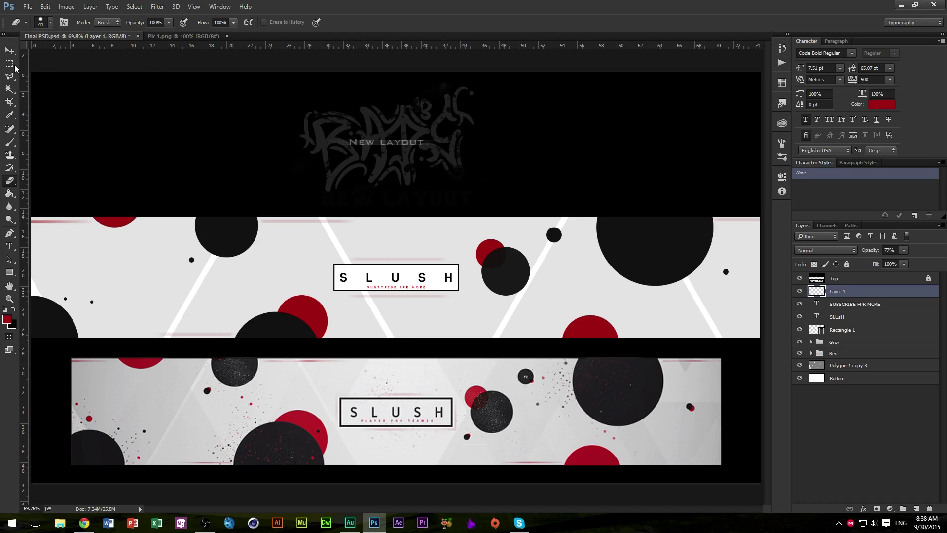
{"action": "left_click", "coordinate": [53, 24]}
{"action": "left_click", "coordinate": [345, 306]}
- Add a new empty layer and choose the 2479 particle brush preset
{"action": "key", "text": "ctrl+shift+alt+n"}
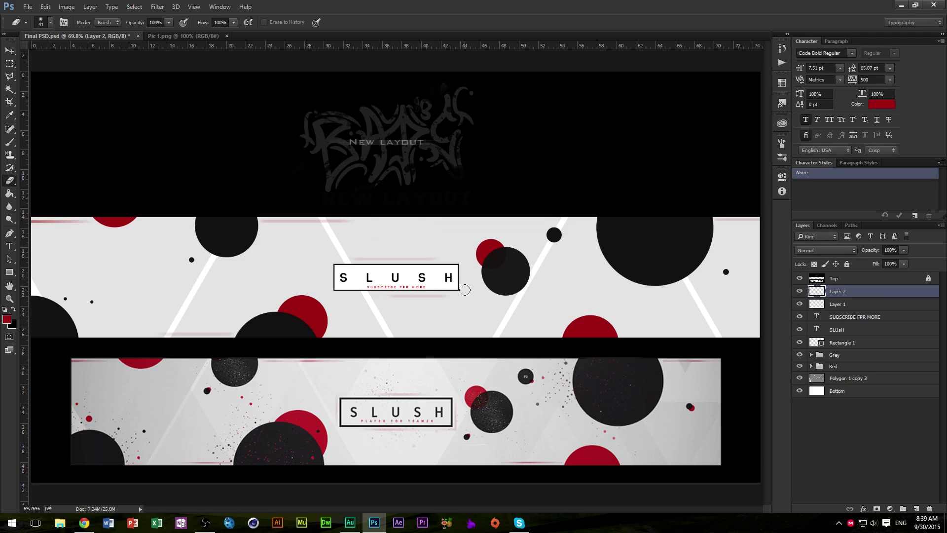
{"action": "key", "text": "b"}
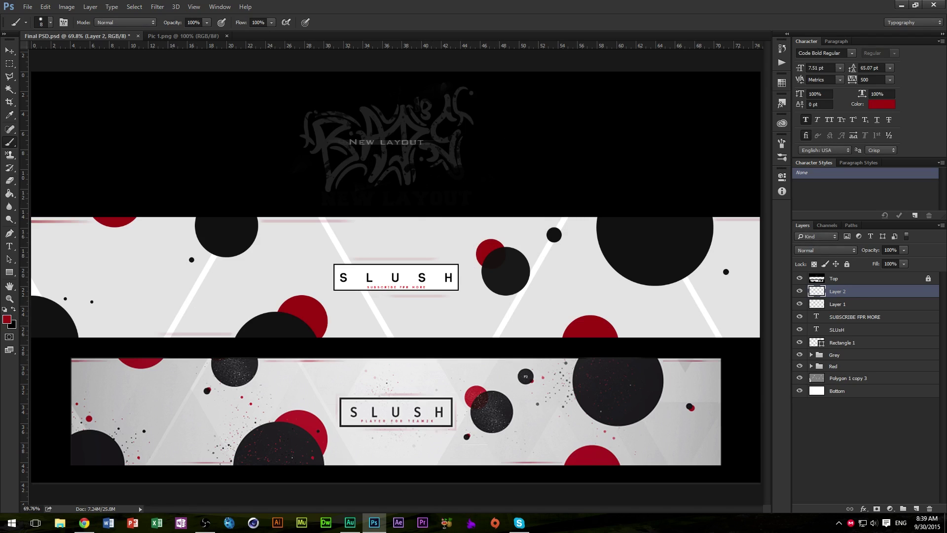
{"action": "left_click", "coordinate": [48, 25]}
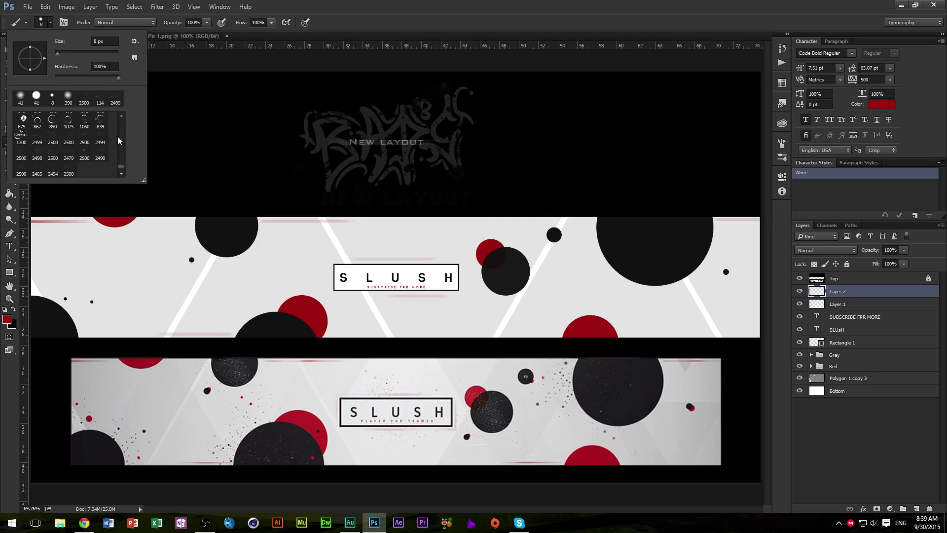
{"action": "left_click", "coordinate": [69, 157]}
{"action": "left_click", "coordinate": [385, 6]}
- Try loading the wg_dust_particles.abr brush set, cancel, and add another empty layer
{"action": "left_click", "coordinate": [51, 22]}
{"action": "left_click", "coordinate": [134, 42]}
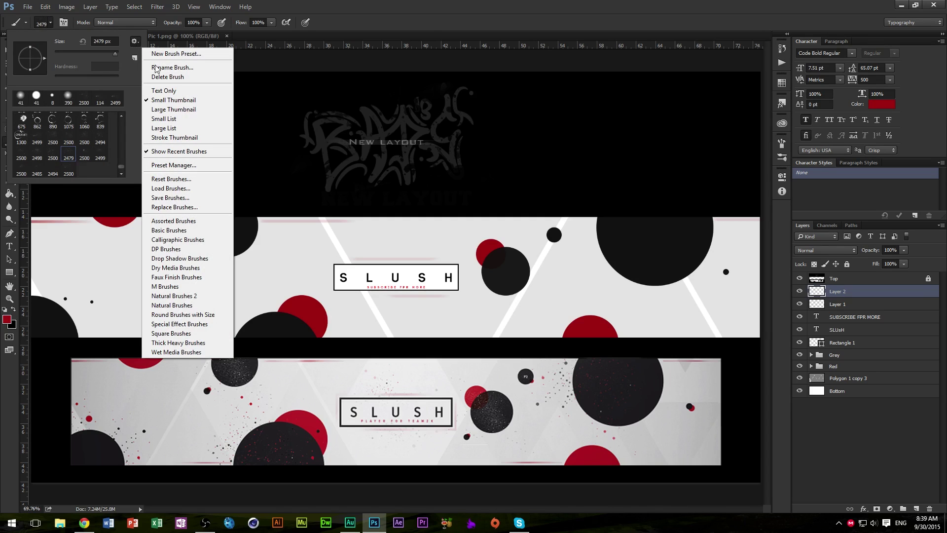
{"action": "left_click", "coordinate": [185, 189]}
{"action": "left_click", "coordinate": [207, 209]}
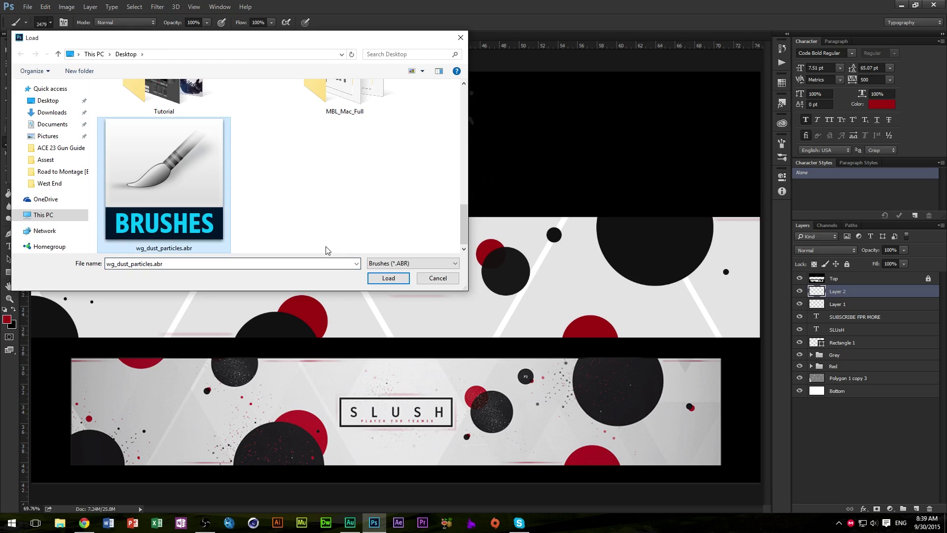
{"action": "left_click", "coordinate": [438, 278]}
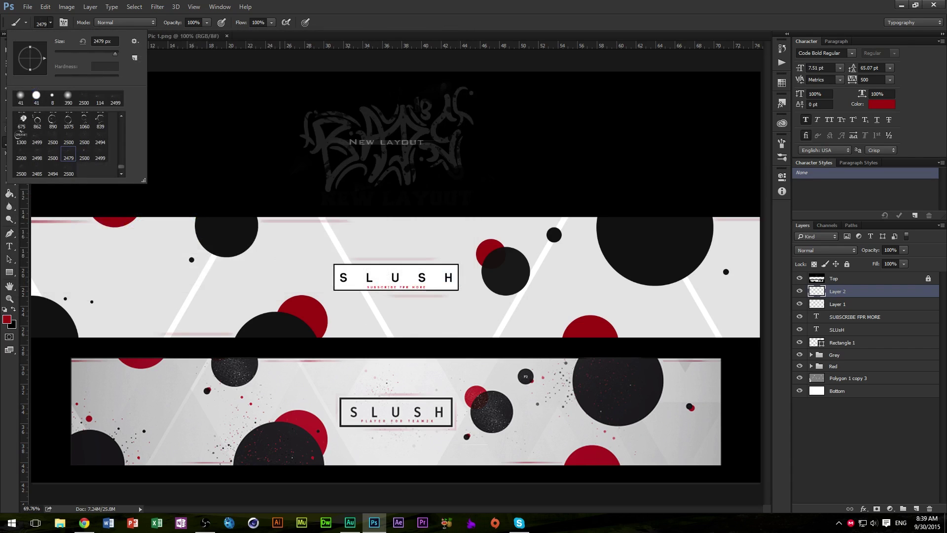
{"action": "left_click", "coordinate": [549, 5]}
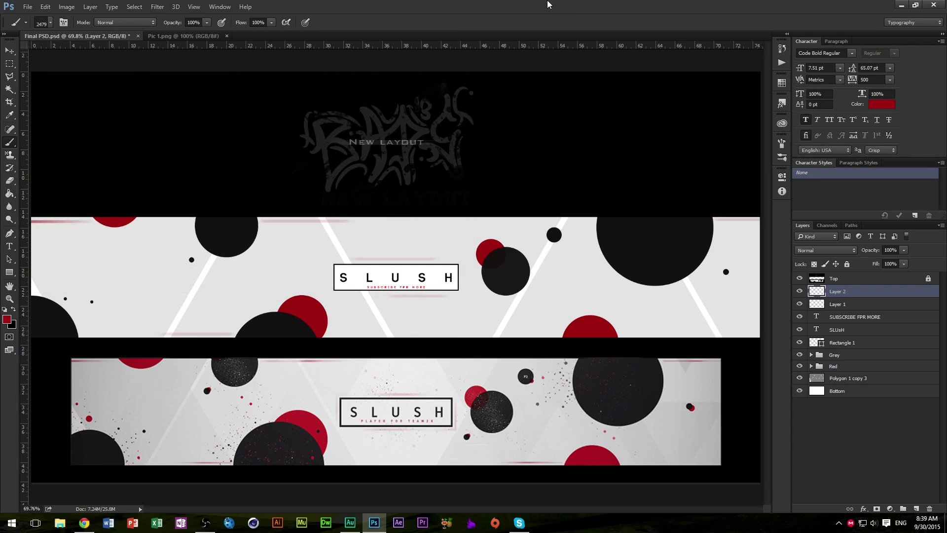
{"action": "key", "text": "ctrl+shift+alt+n"}
{"action": "key", "text": "ctrl+minus"}
{"action": "key", "text": "ctrl+minus"}
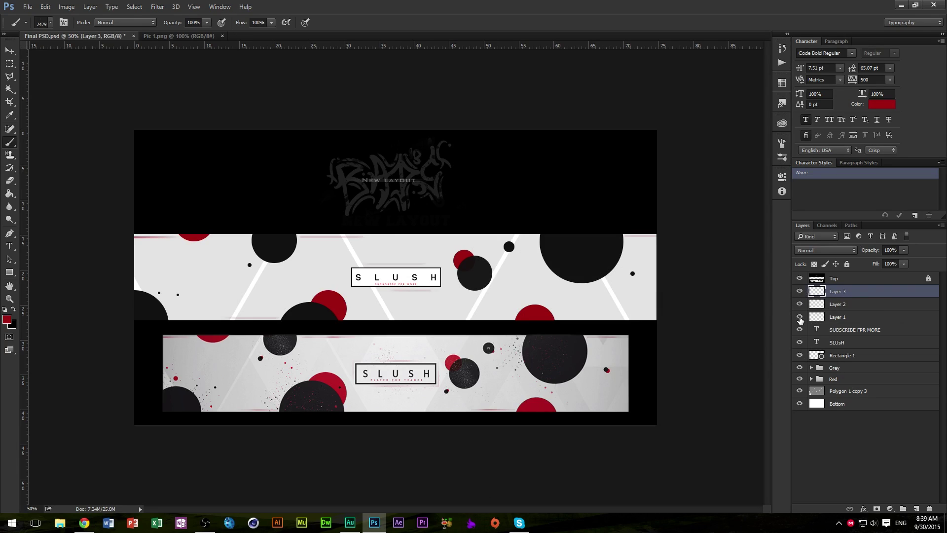
- Delete the unused Layer 2 and make Layer 3 active
{"action": "left_click", "coordinate": [868, 320]}
{"action": "left_click", "coordinate": [870, 306]}
{"action": "key", "text": "Delete"}
{"action": "left_click", "coordinate": [881, 297]}
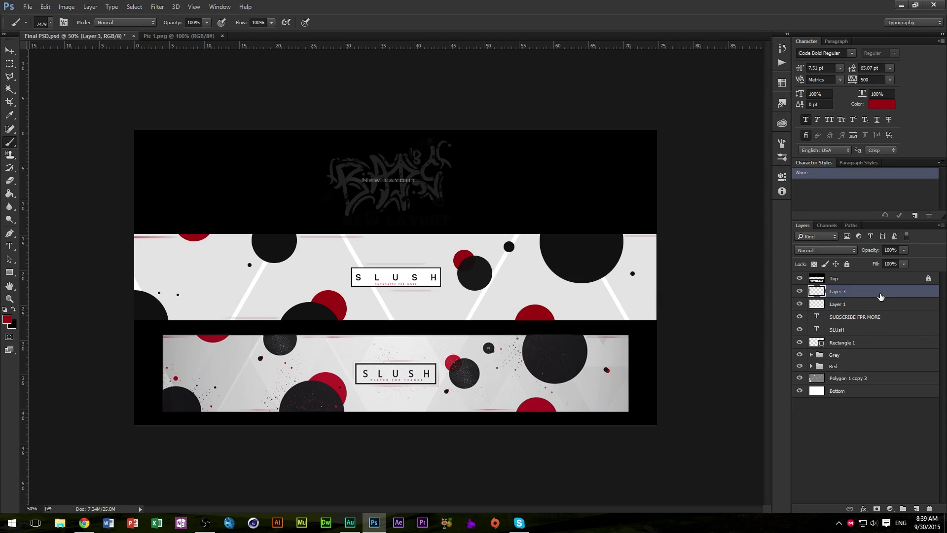
- Set the particle brush to 405 px and erase a stray red speck left of the red circle
{"action": "left_click", "coordinate": [51, 22]}
{"action": "left_click", "coordinate": [102, 52]}
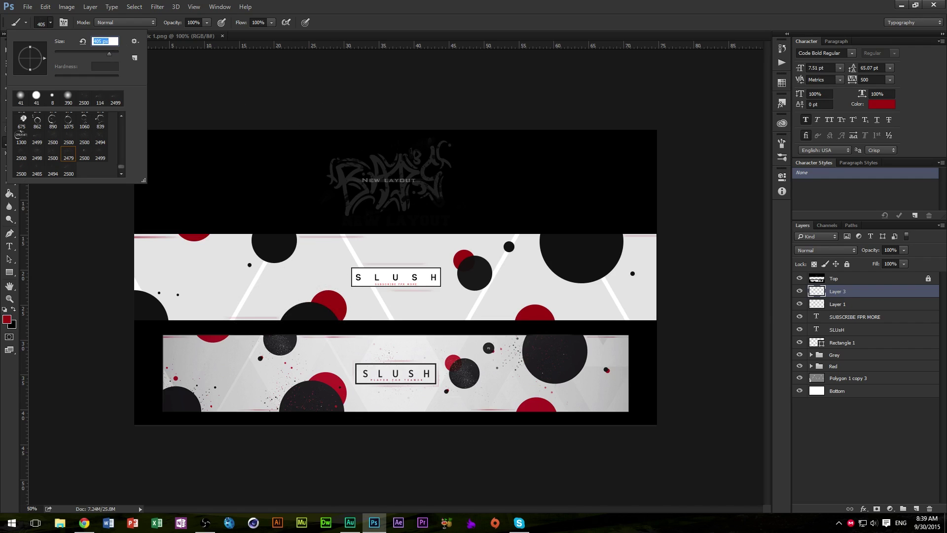
{"action": "key", "text": "Return"}
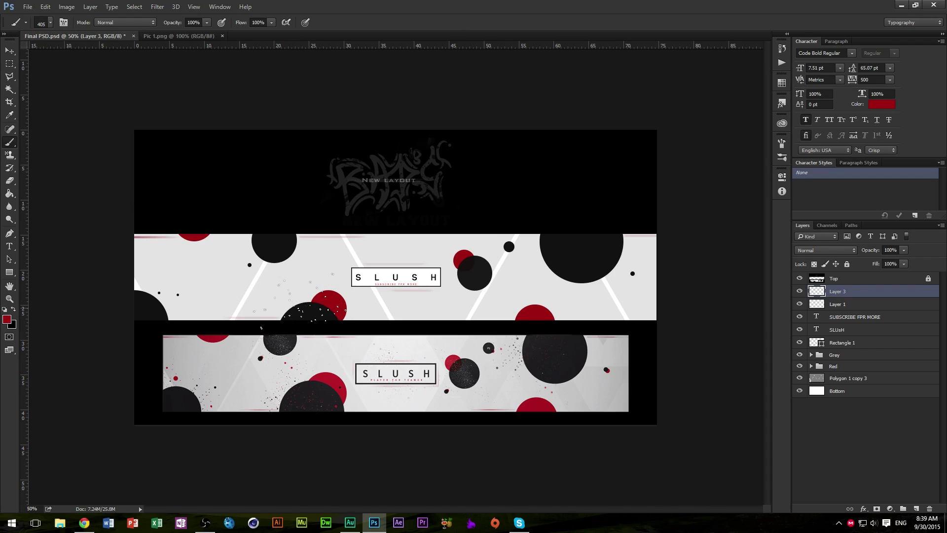
{"action": "scroll", "coordinate": [478, 308], "scroll_direction": "up", "scroll_amount": 3}
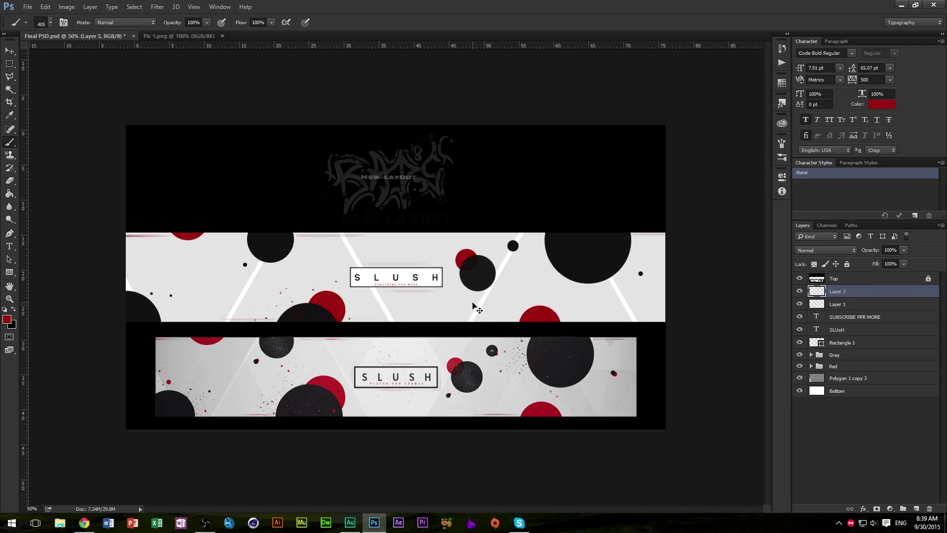
{"action": "key", "text": "e"}
{"action": "left_click_drag", "start_coordinate": [309, 294], "coordinate": [291, 293]}
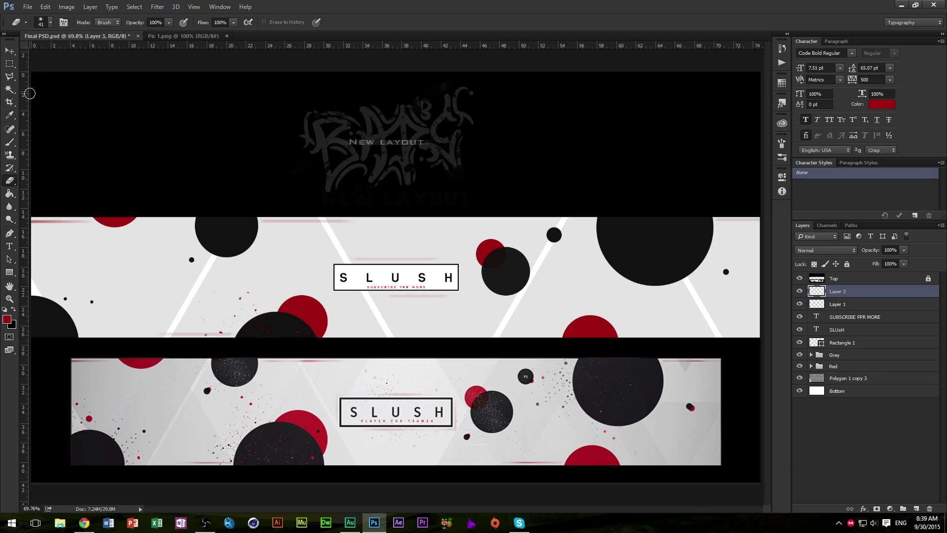
{"action": "key", "text": "b"}
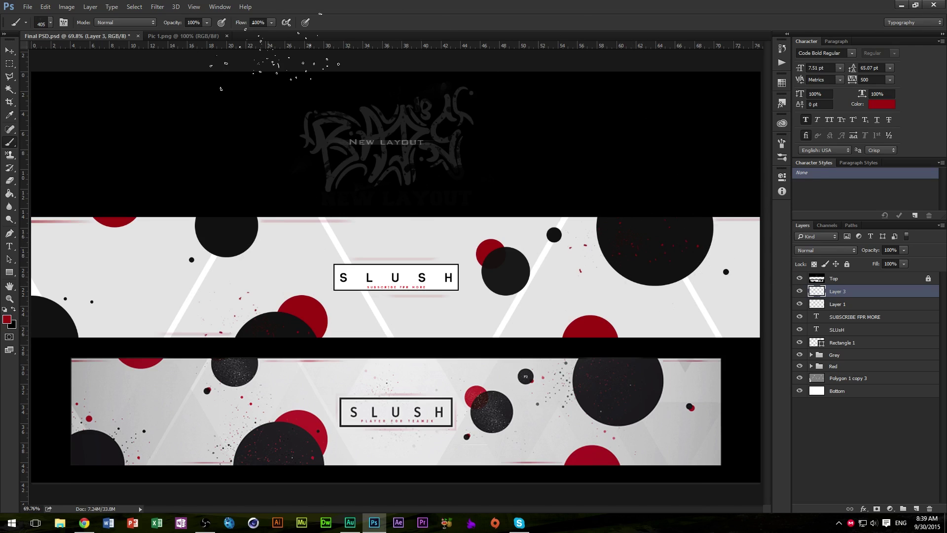
{"action": "key", "text": "e"}
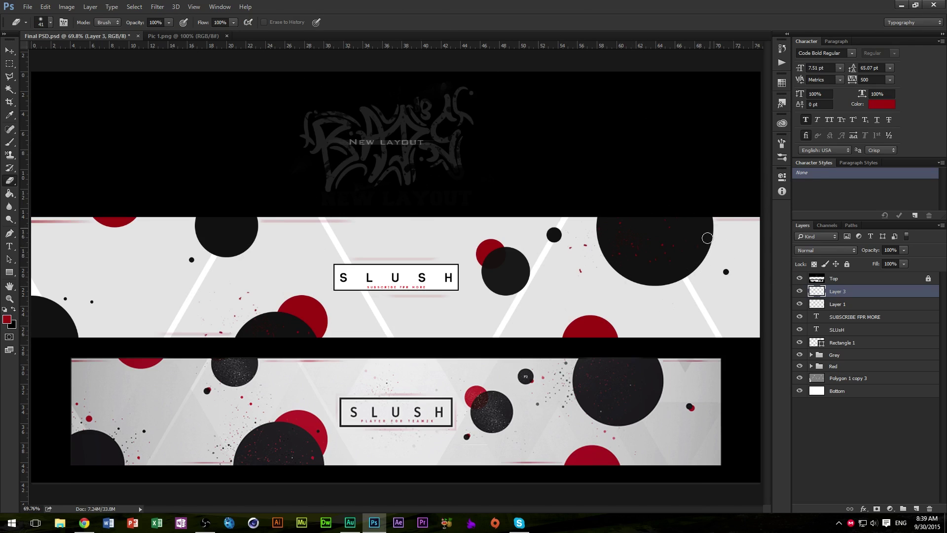
- Give the eraser the 2498 particle preset at 421 px and reset default colours
{"action": "left_click", "coordinate": [51, 23]}
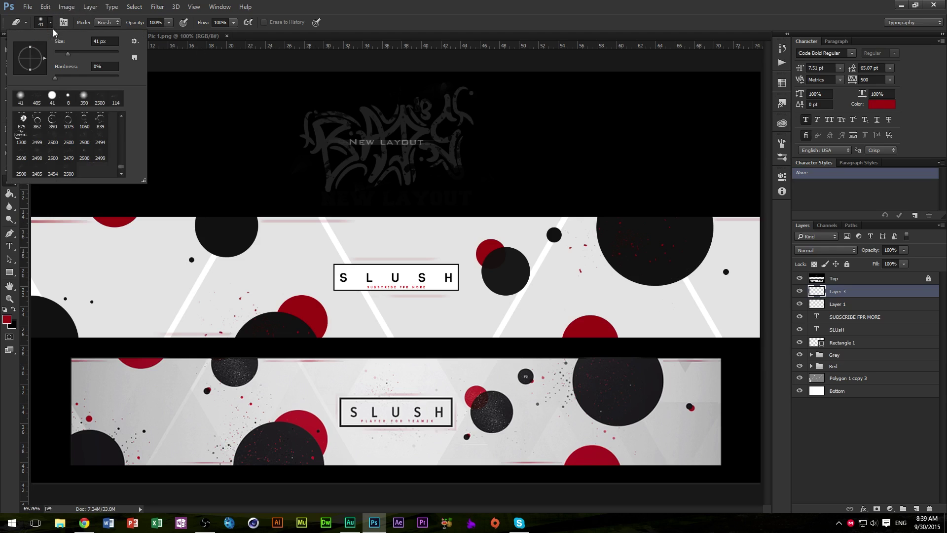
{"action": "left_click", "coordinate": [37, 153]}
{"action": "key", "text": "Return"}
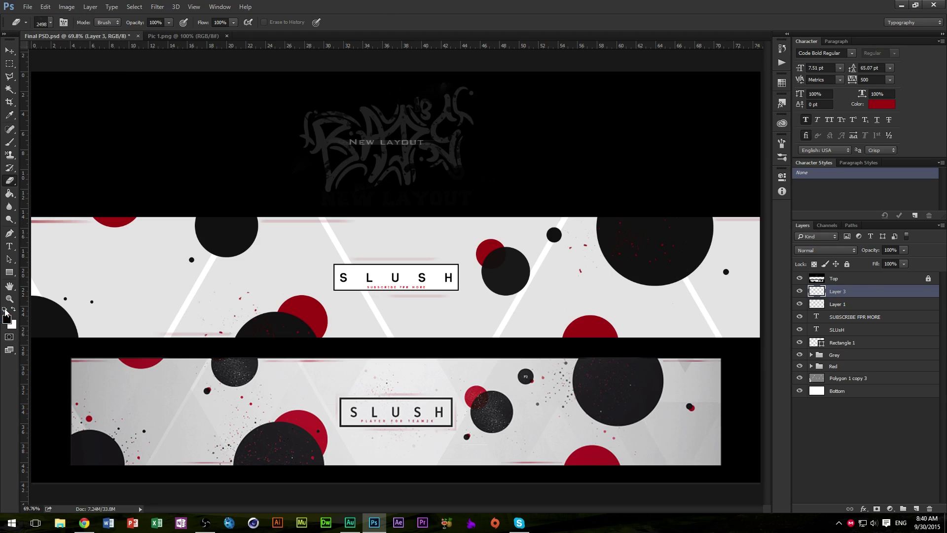
{"action": "left_click", "coordinate": [5, 309]}
{"action": "left_click", "coordinate": [51, 23]}
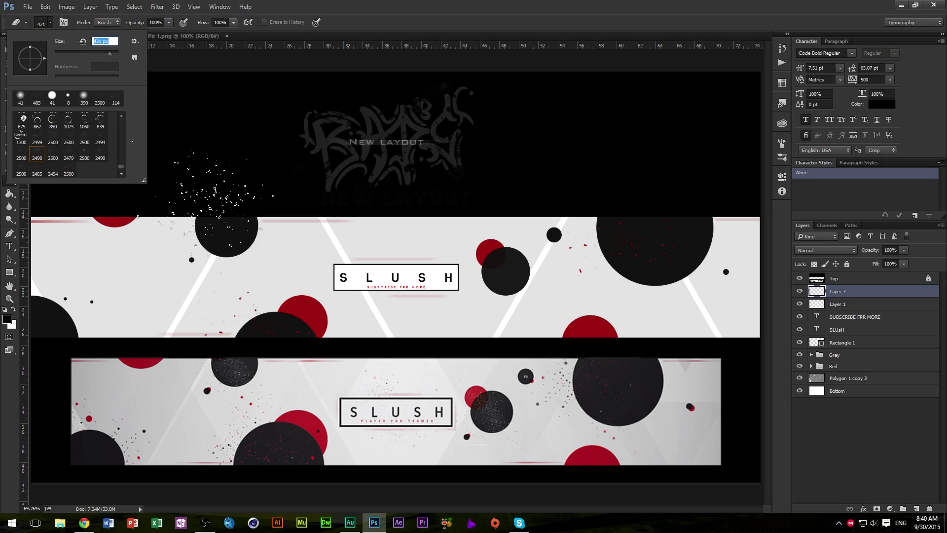
{"action": "key", "text": "Return"}
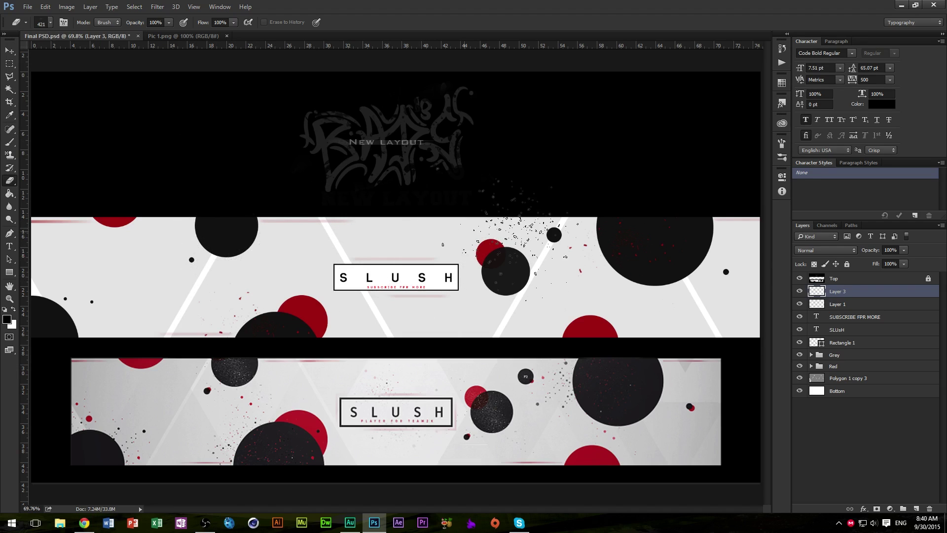
- Add Layer 4, make white the painting colour, and pick the 2500 particle brush at 452 px
{"action": "key", "text": "ctrl+shift+alt+n"}
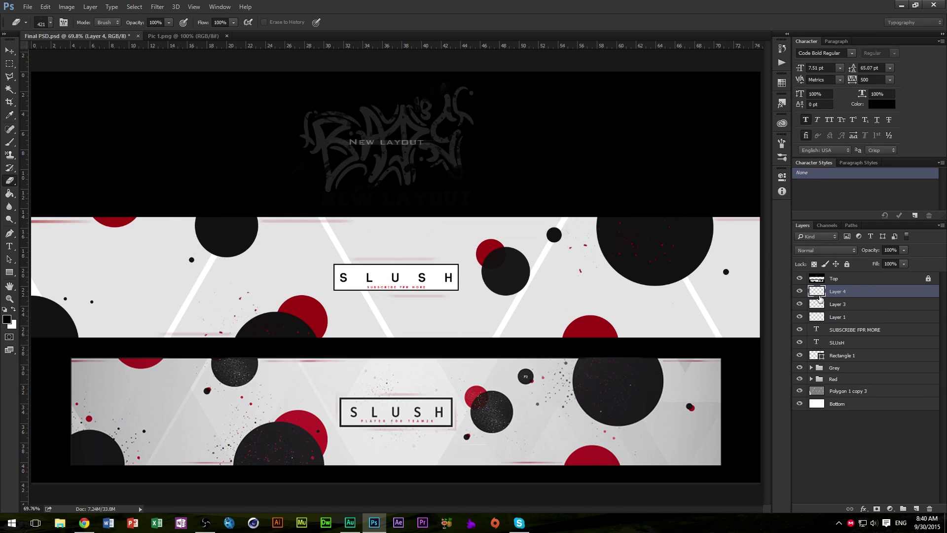
{"action": "left_click", "coordinate": [503, 281]}
{"action": "left_click", "coordinate": [14, 309]}
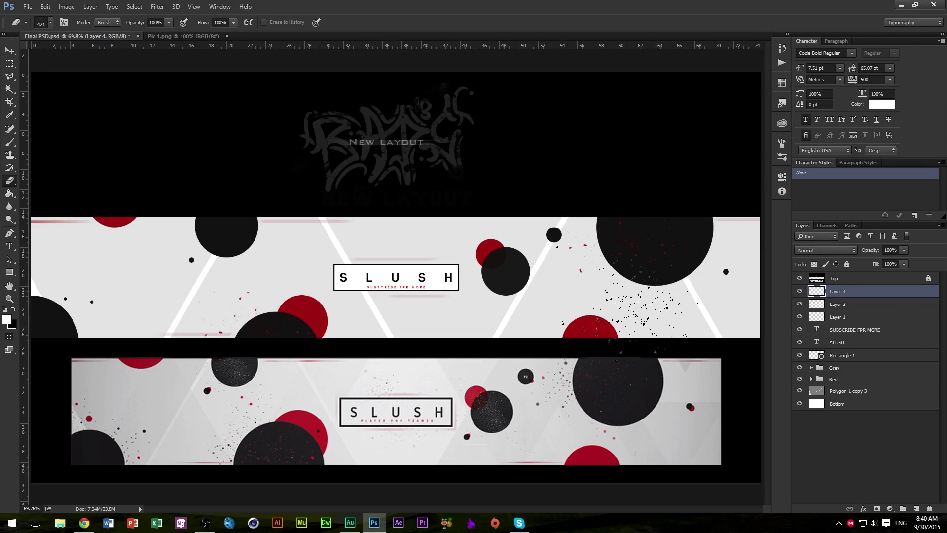
{"action": "left_click", "coordinate": [50, 23]}
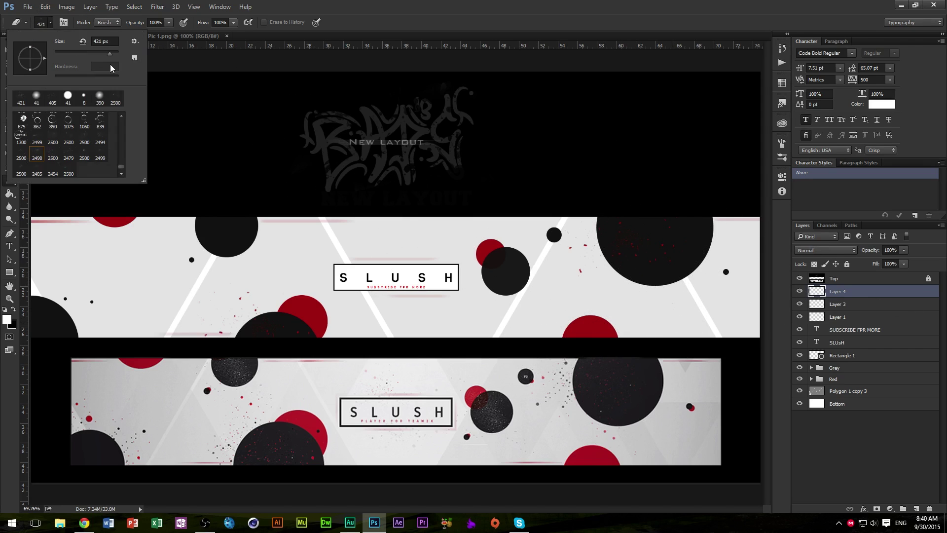
{"action": "left_click", "coordinate": [53, 153]}
{"action": "left_click_drag", "start_coordinate": [106, 49], "coordinate": [110, 52]}
{"action": "key", "text": "Return"}
- Undo trial black specks around SLUSH, then try erasing on the Rectangle 1 shape layer
{"action": "left_click_drag", "start_coordinate": [335, 218], "coordinate": [277, 328]}
{"action": "key", "text": "ctrl+z"}
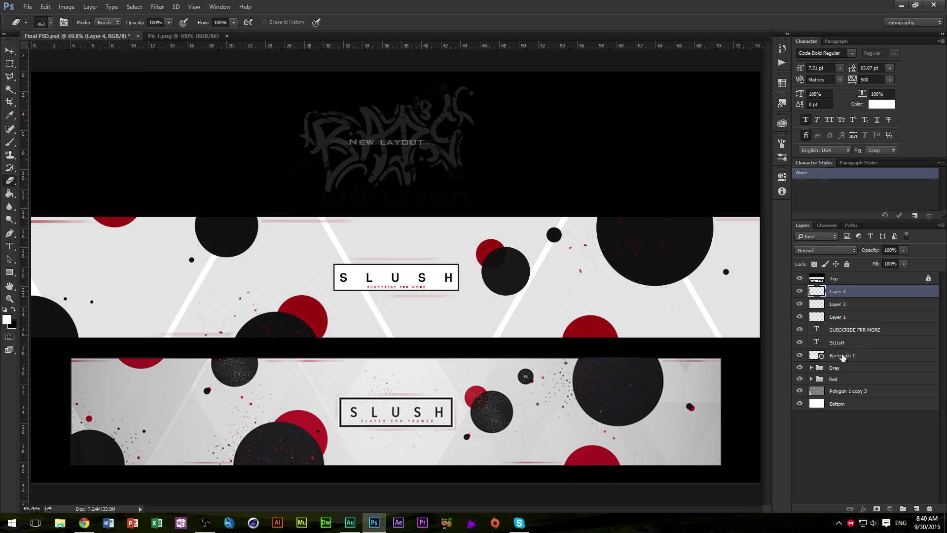
{"action": "left_click", "coordinate": [841, 355]}
{"action": "left_click", "coordinate": [368, 271]}
- Clean up the stray layers and rename Layer 3 to 'Paint Layer'
{"action": "left_click", "coordinate": [486, 198]}
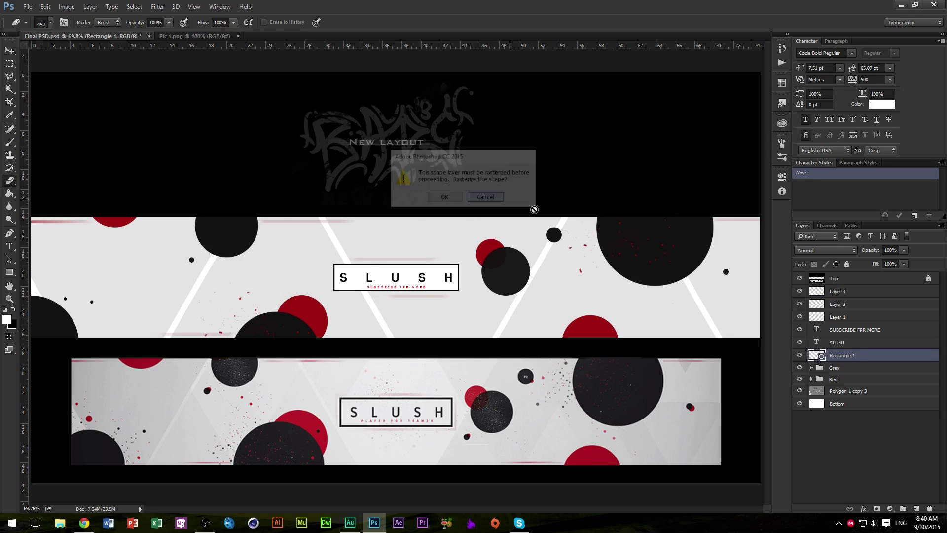
{"action": "left_click", "coordinate": [873, 330]}
{"action": "left_click", "coordinate": [858, 305]}
{"action": "left_click", "coordinate": [856, 317]}
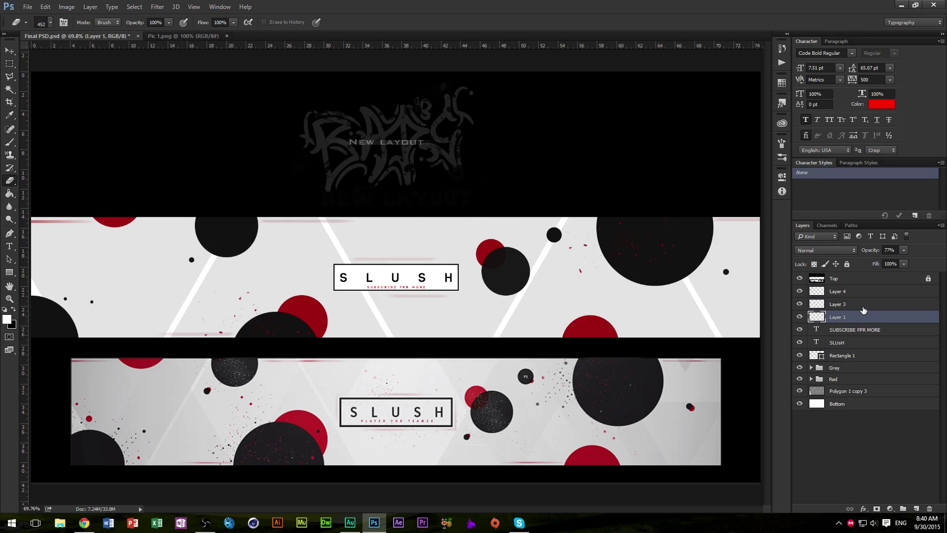
{"action": "left_click", "coordinate": [835, 305]}
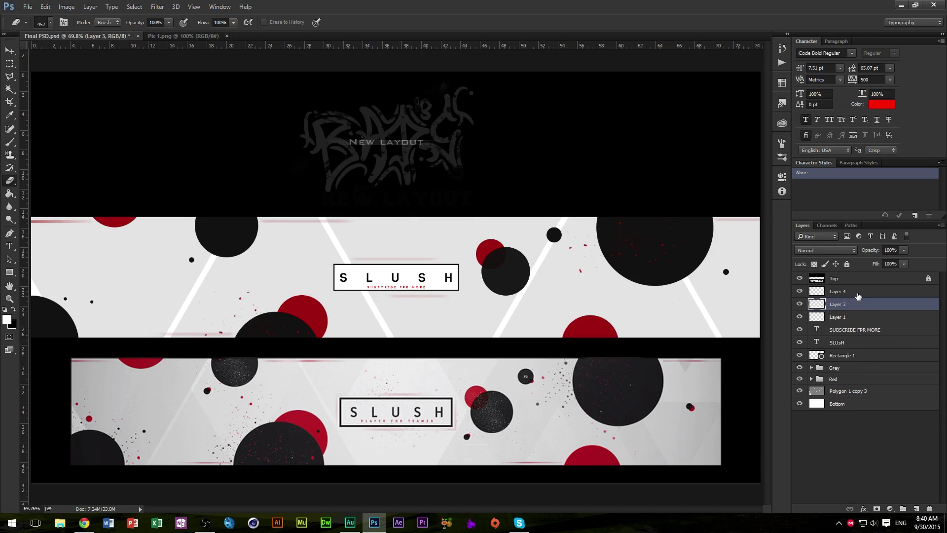
{"action": "key", "text": "ctrl+z"}
{"action": "key", "text": "Delete"}
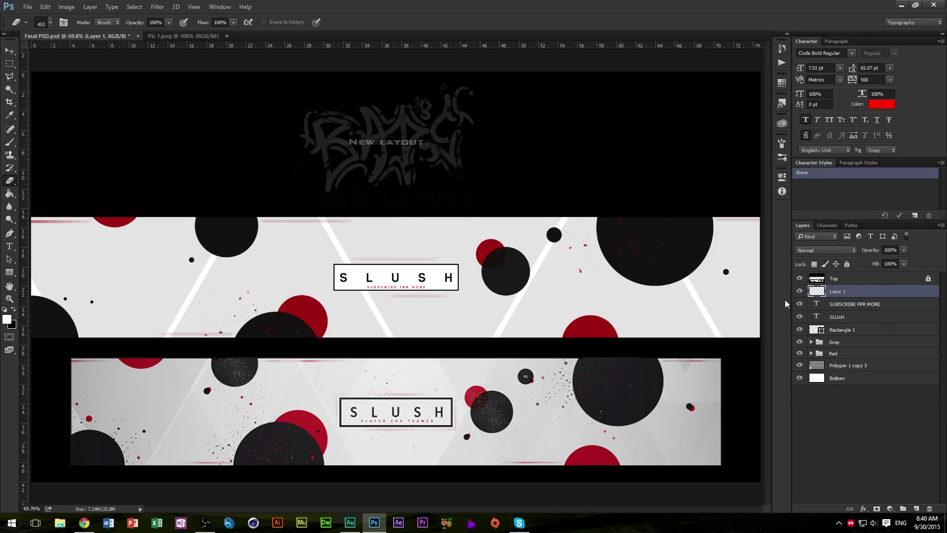
{"action": "key", "text": "ctrl+z"}
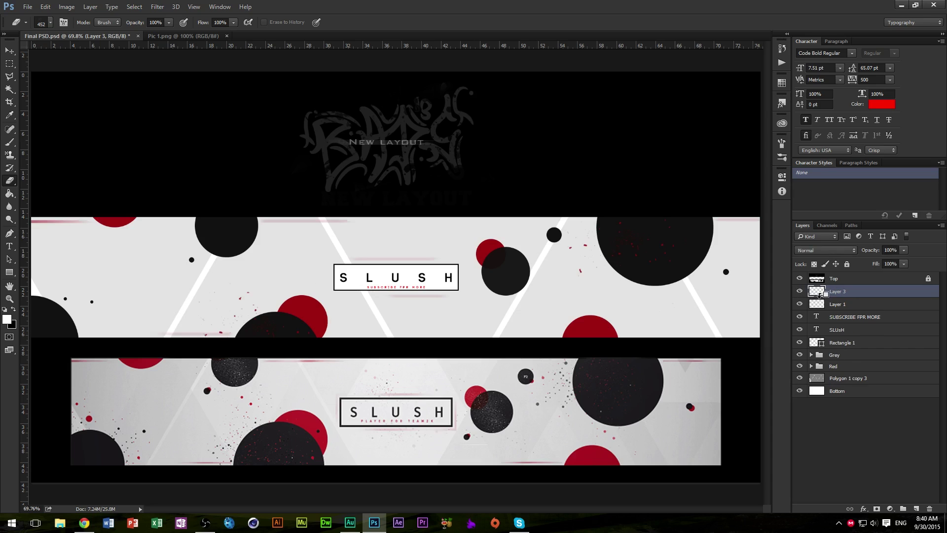
{"action": "double_click", "coordinate": [841, 293]}
{"action": "type", "text": "Paint Layer"}
{"action": "key", "text": "Return"}
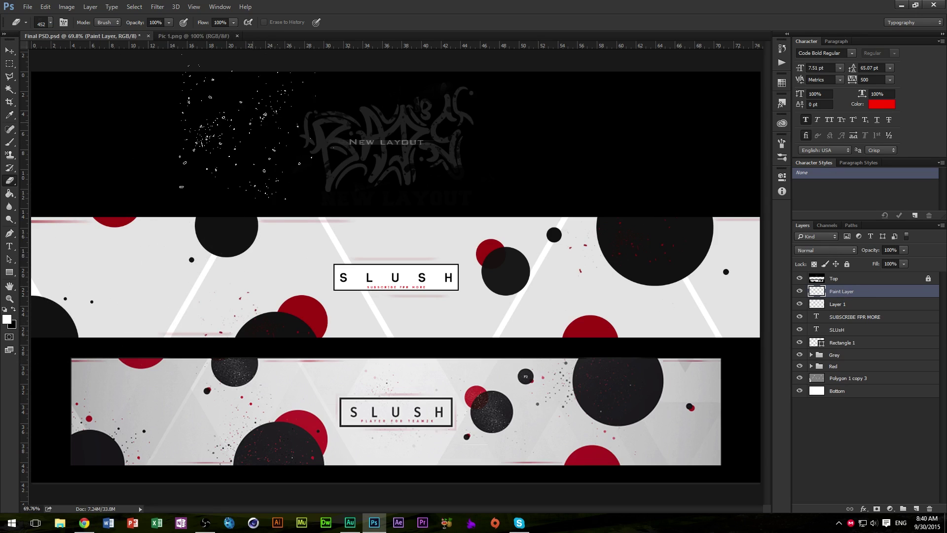
- Discard the Hue/Saturation change and set the foreground colour to pure red ff0000 with the Eraser
{"action": "key", "text": "ctrl+u"}
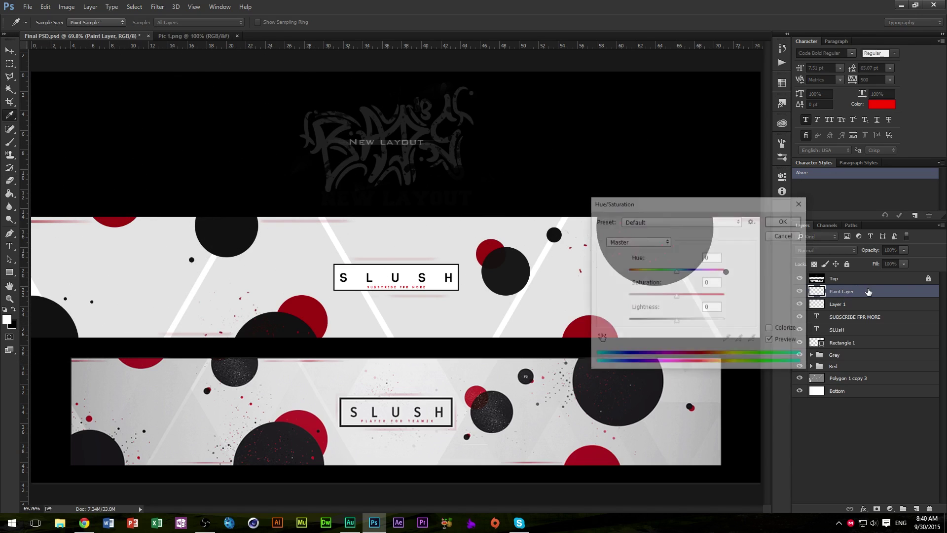
{"action": "left_click_drag", "start_coordinate": [677, 322], "coordinate": [805, 322]}
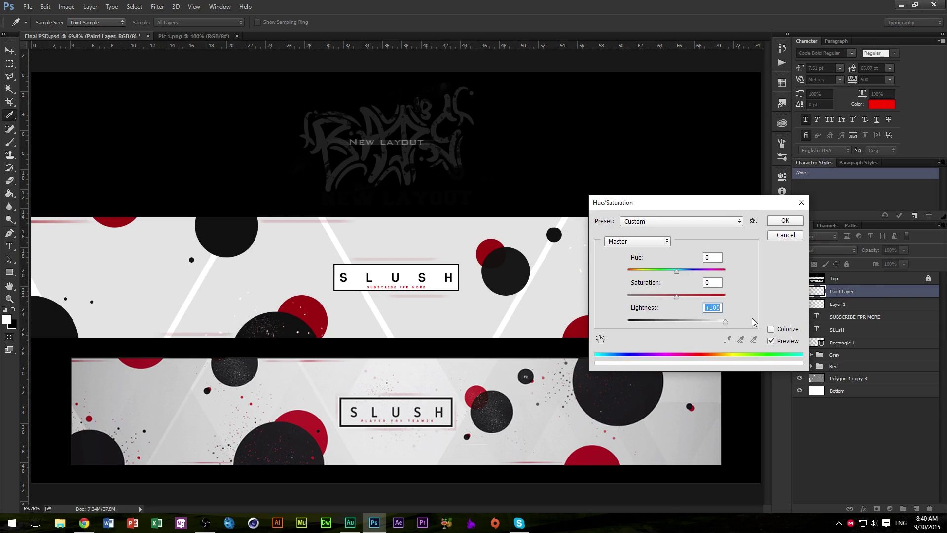
{"action": "left_click", "coordinate": [778, 236]}
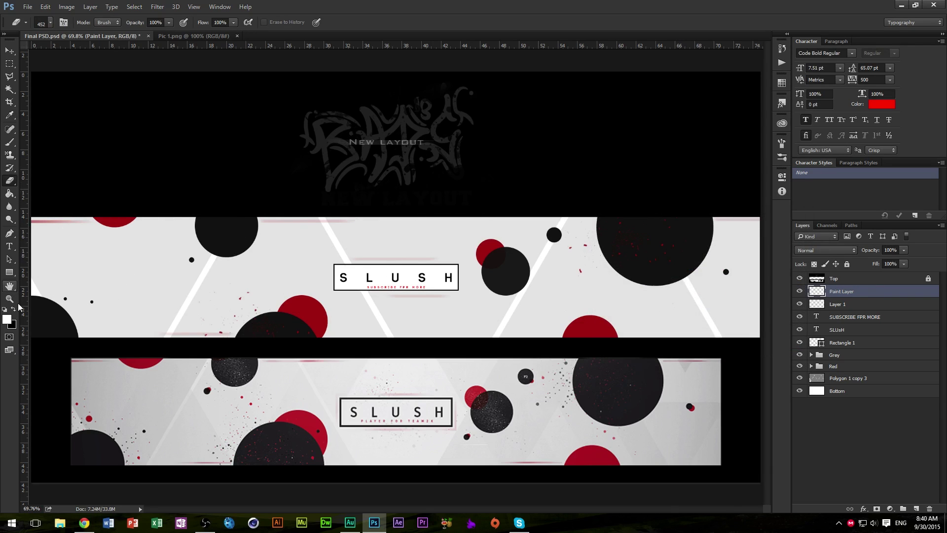
{"action": "key", "text": "e"}
{"action": "left_click", "coordinate": [7, 320]}
{"action": "type", "text": "ff0000"}
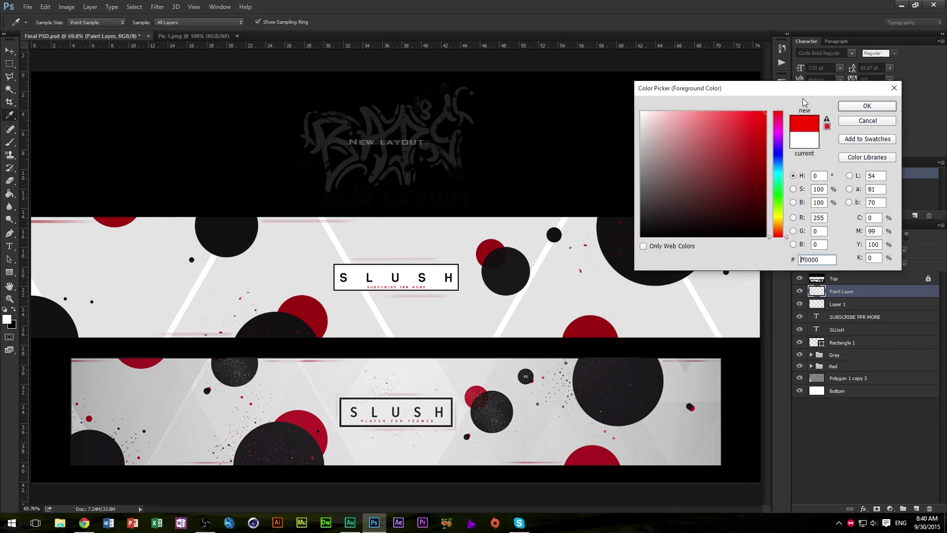
{"action": "left_click", "coordinate": [867, 105]}
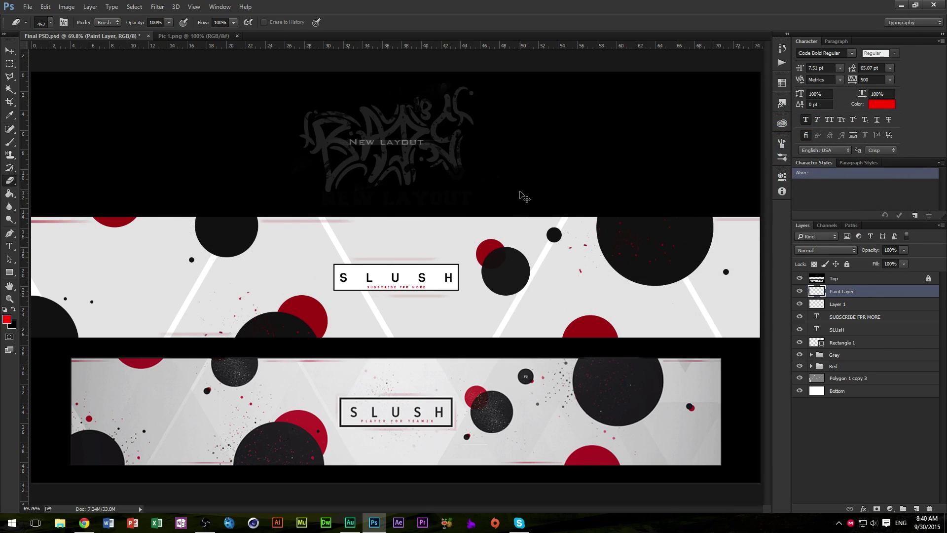
- Add a new empty Layer 2 and choose the 2498 px brush preset
{"action": "key", "text": "ctrl+shift+n"}
{"action": "key", "text": "Return"}
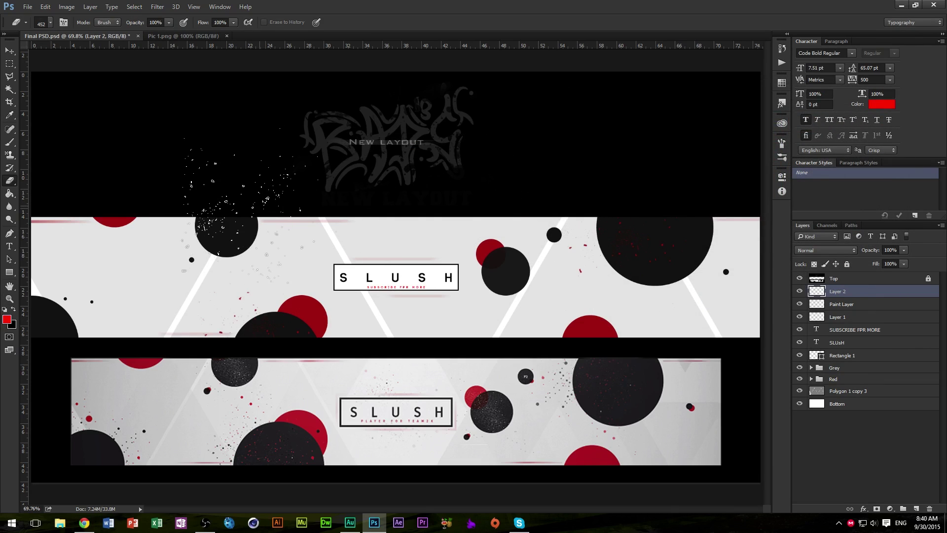
{"action": "left_click", "coordinate": [50, 23]}
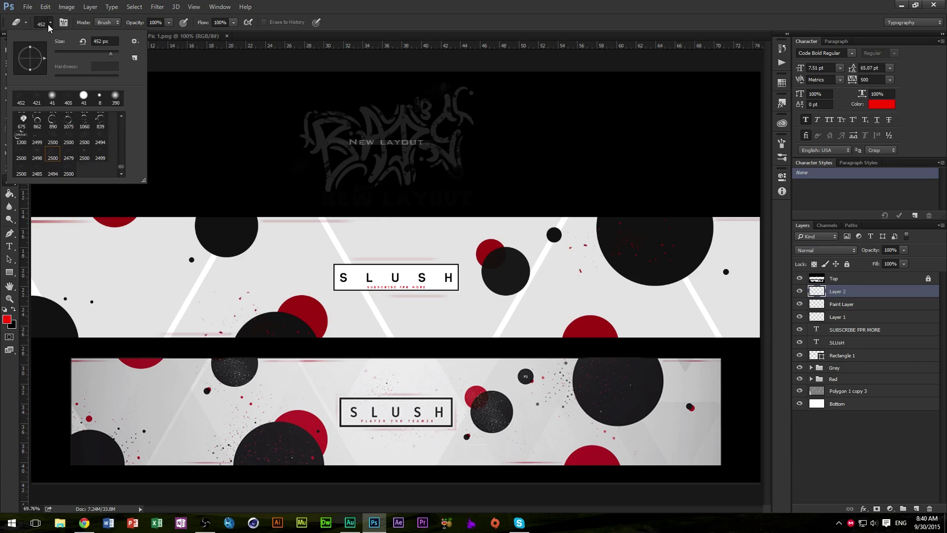
{"action": "left_click", "coordinate": [68, 154]}
{"action": "left_click", "coordinate": [37, 154]}
{"action": "left_click", "coordinate": [173, 220]}
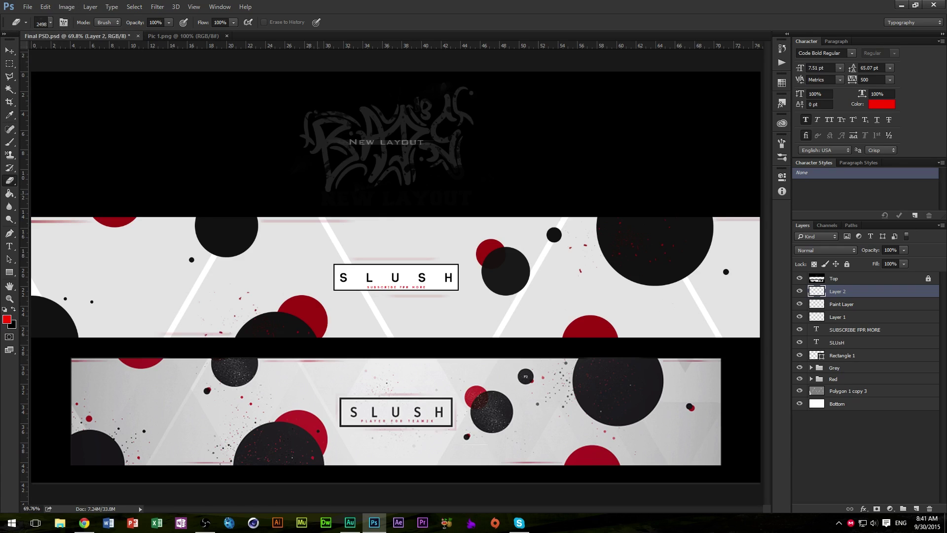
{"action": "key", "text": "ctrl+minus"}
{"action": "key", "text": "ctrl+minus"}
{"action": "key", "text": "ctrl+minus"}
{"action": "key", "text": "ctrl+minus"}
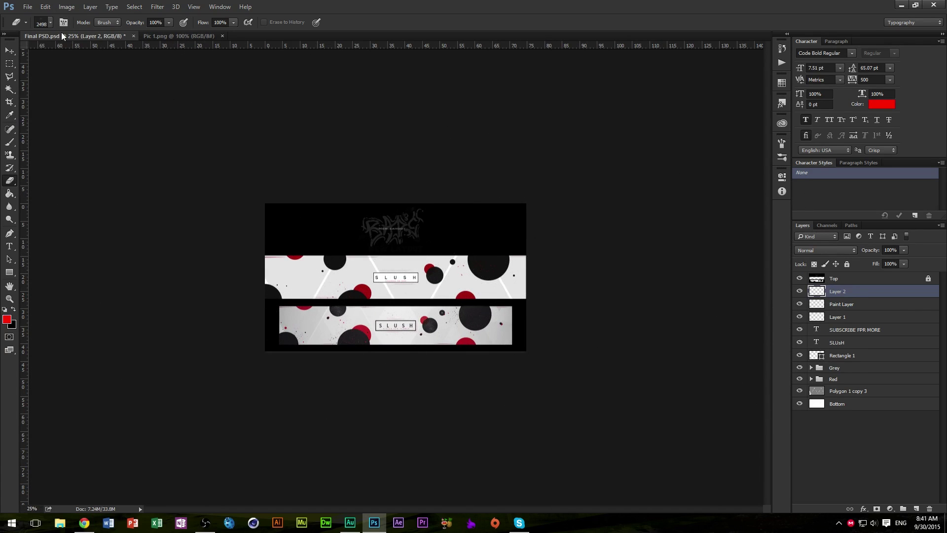
{"action": "left_click", "coordinate": [12, 53]}
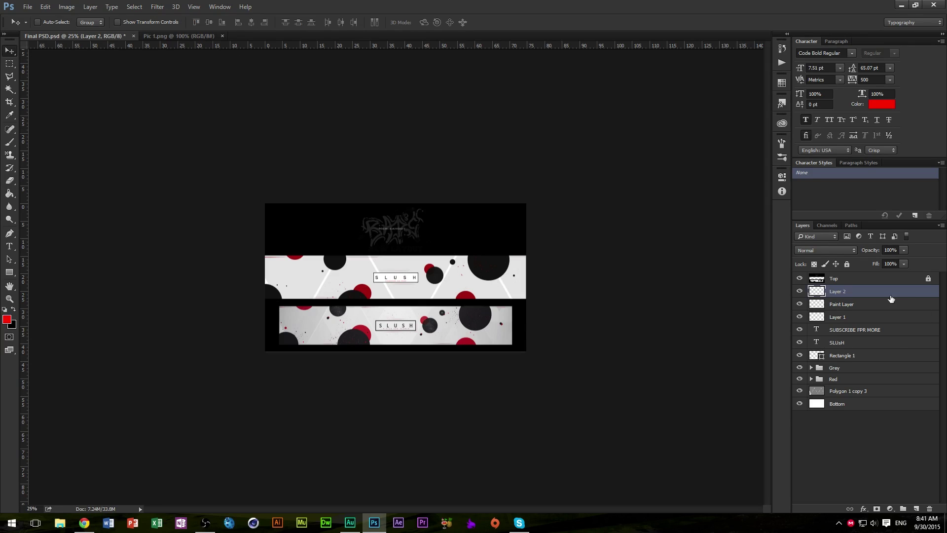
- Duplicate the Paint Layer and shift the copied red splatter to the left
{"action": "left_click", "coordinate": [865, 304]}
{"action": "key", "text": "ctrl+0"}
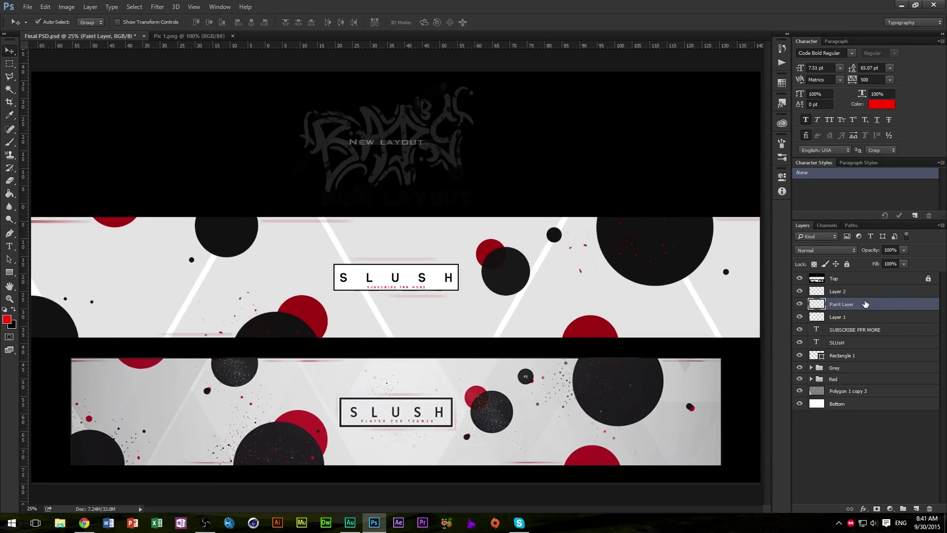
{"action": "key", "text": "ctrl+j"}
{"action": "mouse_move", "coordinate": [744, 295]}
{"action": "left_mouse_down"}
{"action": "mouse_move", "coordinate": [534, 269]}
{"action": "mouse_move", "coordinate": [243, 259]}
{"action": "mouse_move", "coordinate": [164, 232]}
{"action": "mouse_move", "coordinate": [119, 250]}
{"action": "mouse_move", "coordinate": [126, 247]}
{"action": "left_mouse_up"}
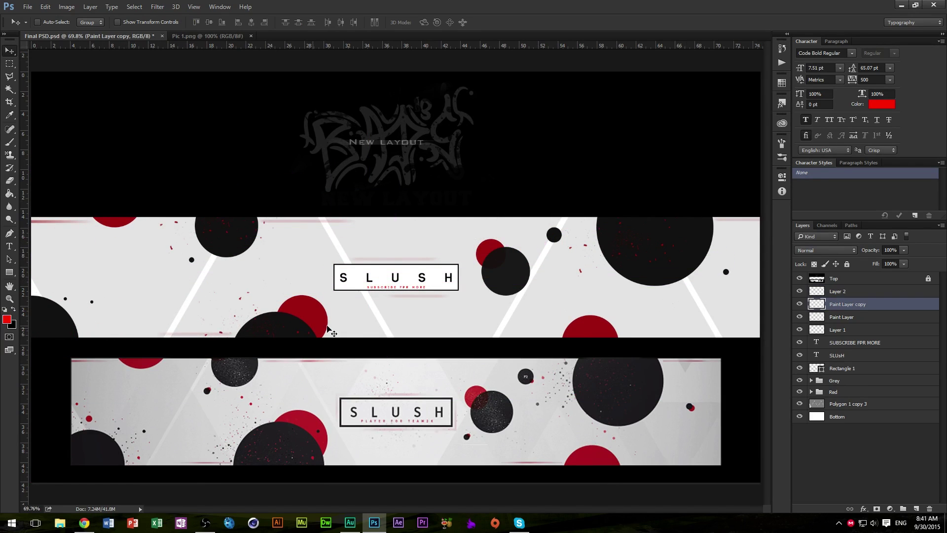
- Make another splatter copy, move it right and down, and shrink it to about 75%
{"action": "key", "text": "ctrl+j"}
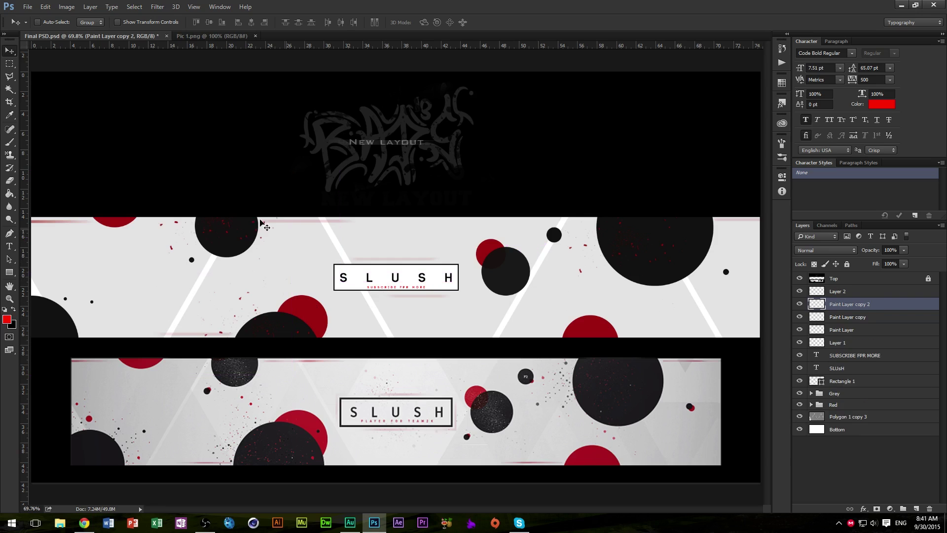
{"action": "mouse_move", "coordinate": [260, 220]}
{"action": "left_mouse_down"}
{"action": "mouse_move", "coordinate": [480, 296]}
{"action": "mouse_move", "coordinate": [505, 273]}
{"action": "left_mouse_up"}
{"action": "key", "text": "ctrl+t"}
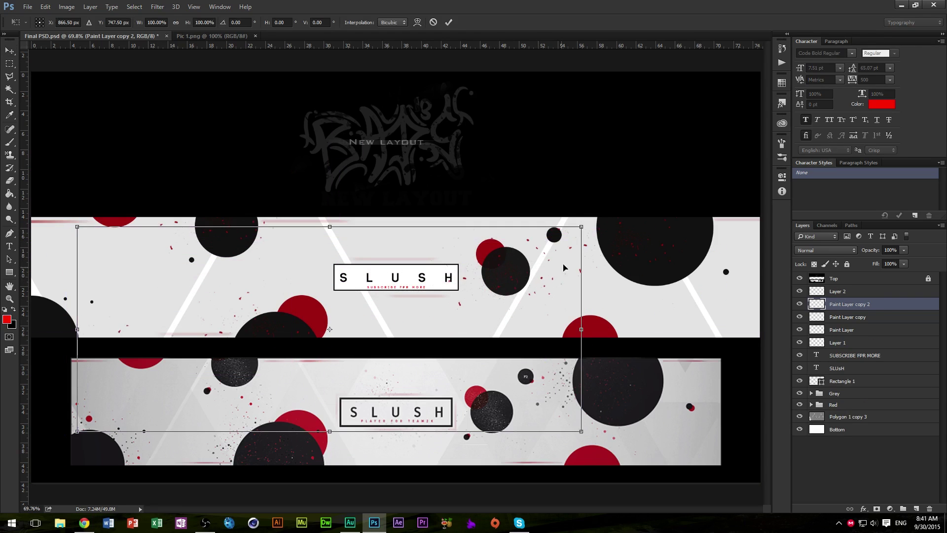
{"action": "left_click_drag", "start_coordinate": [583, 227], "coordinate": [461, 268]}
{"action": "mouse_move", "coordinate": [321, 344]}
{"action": "left_mouse_down"}
{"action": "mouse_move", "coordinate": [436, 314]}
{"action": "mouse_move", "coordinate": [429, 309]}
{"action": "left_mouse_up"}
{"action": "key", "text": "Return"}
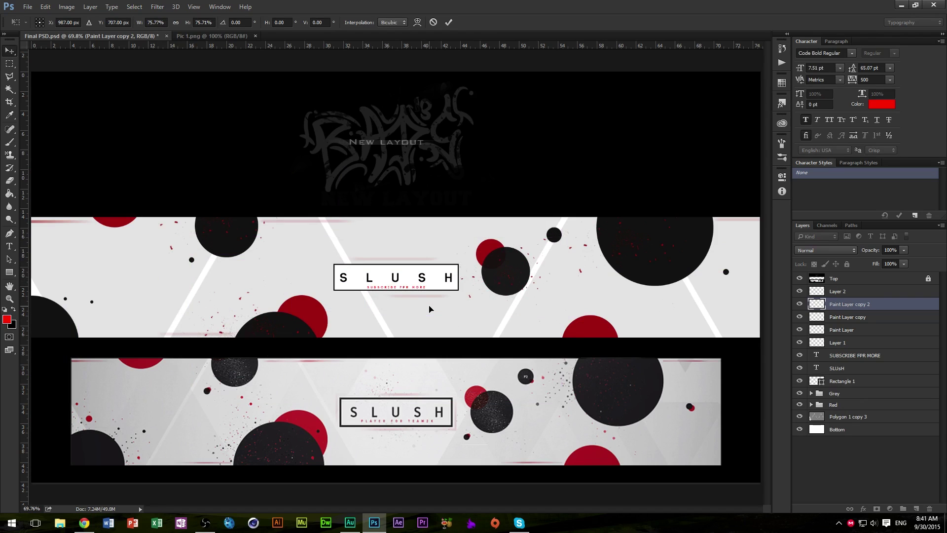
{"action": "key", "text": "e"}
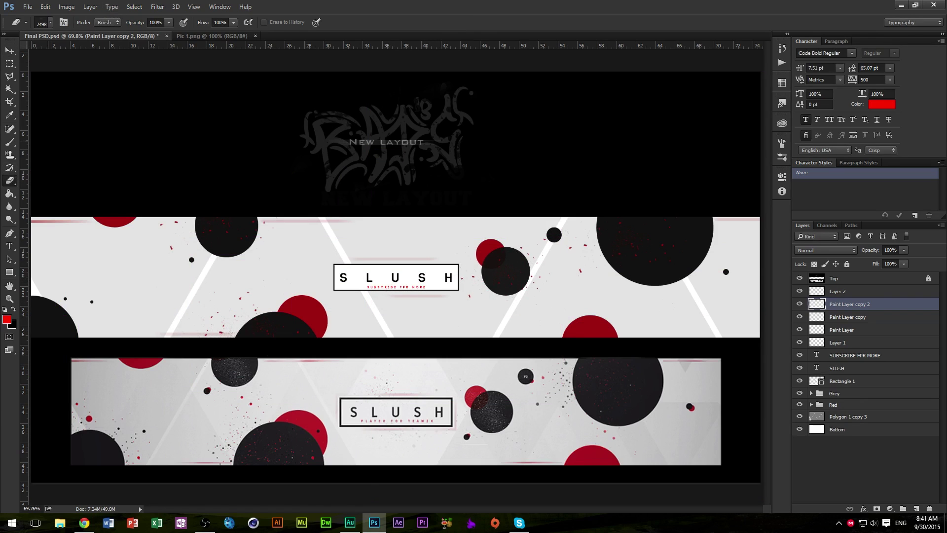
- Change the brush size from 41 px to 179 px
{"action": "left_click", "coordinate": [50, 23]}
{"action": "double_click", "coordinate": [66, 97]}
{"action": "left_click", "coordinate": [50, 23]}
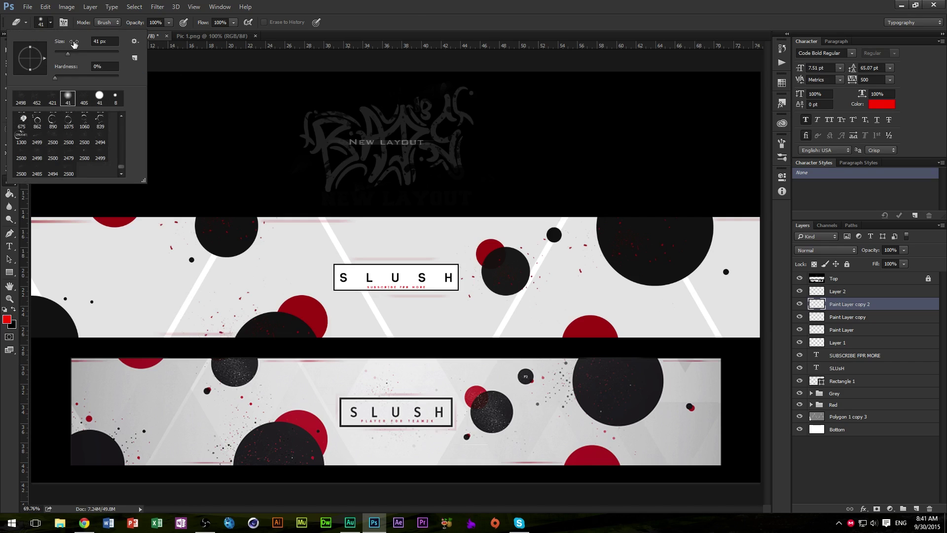
{"action": "left_click", "coordinate": [99, 52]}
{"action": "key", "text": "Return"}
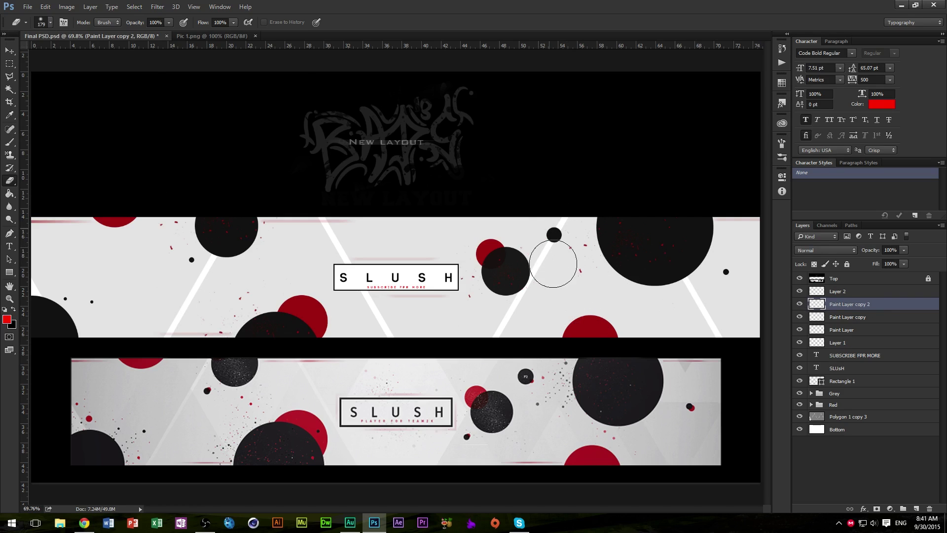
- Add more splatter copies, moving one right and flipping it horizontally
{"action": "key", "text": "ctrl+j"}
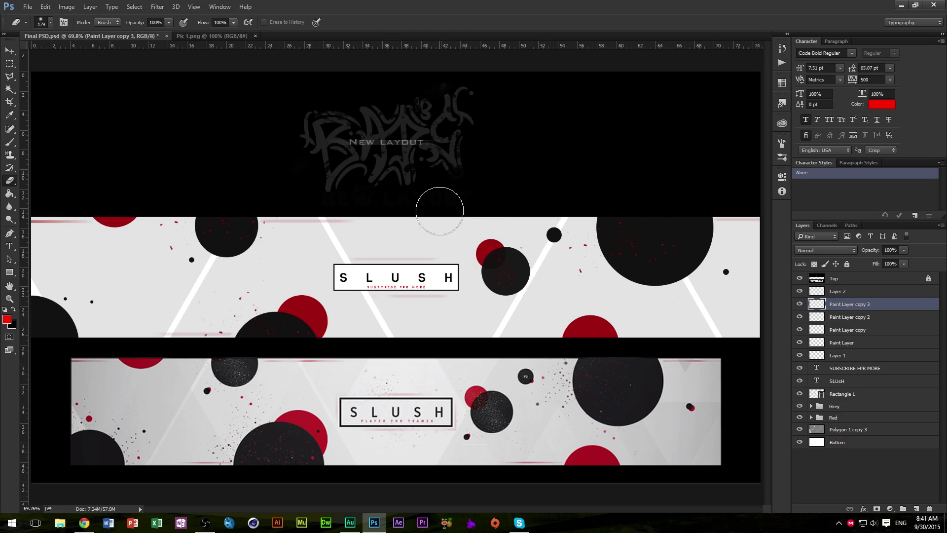
{"action": "key", "text": "v"}
{"action": "mouse_move", "coordinate": [519, 270]}
{"action": "left_mouse_down"}
{"action": "mouse_move", "coordinate": [526, 277]}
{"action": "mouse_move", "coordinate": [603, 271]}
{"action": "mouse_move", "coordinate": [794, 280]}
{"action": "mouse_move", "coordinate": [770, 280]}
{"action": "left_mouse_up"}
{"action": "key", "text": "ctrl+t"}
{"action": "right_click", "coordinate": [522, 275]}
{"action": "left_click", "coordinate": [553, 421]}
{"action": "key", "text": "Return"}
{"action": "key", "text": "ctrl+alt+t"}
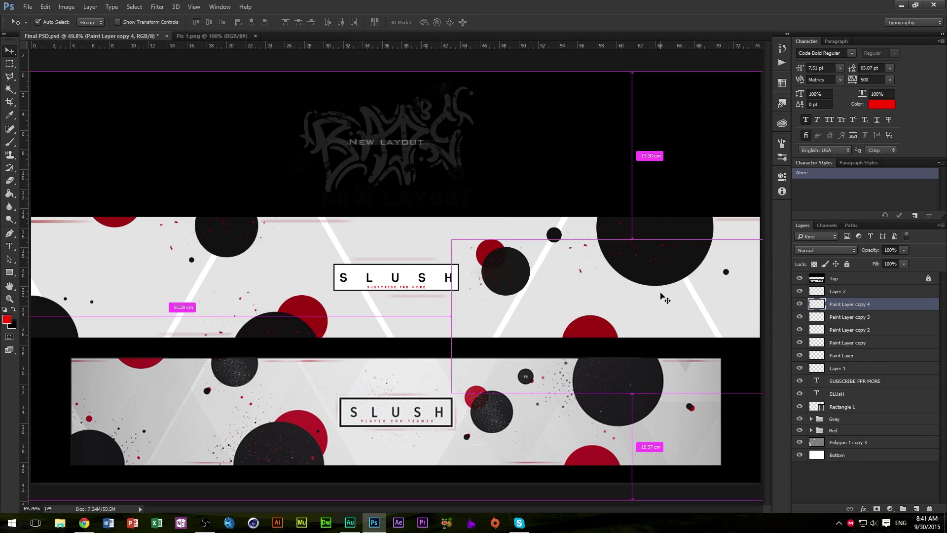
{"action": "left_click_drag", "start_coordinate": [572, 302], "coordinate": [599, 304]}
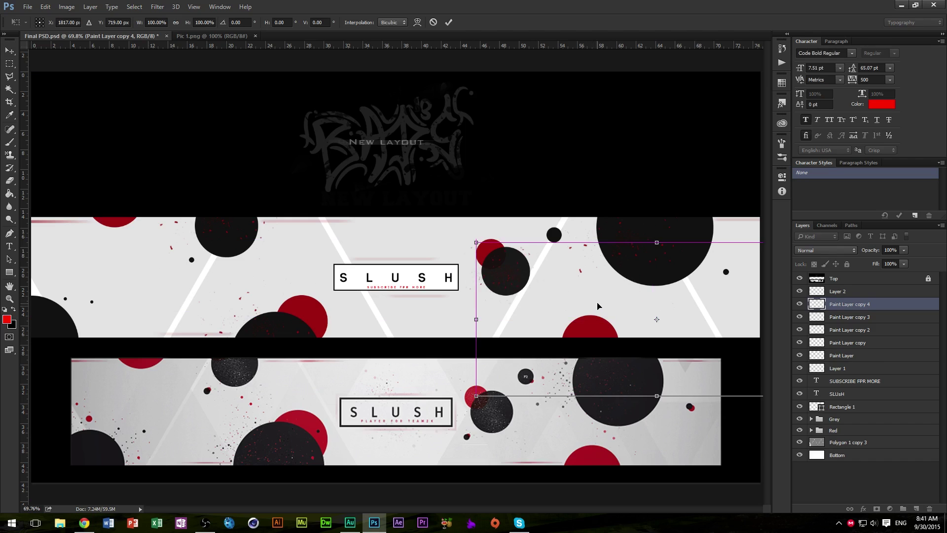
{"action": "key", "text": "Return"}
- Delete the extra splatter copies and whiten the remaining Paint Layer copy with Lightness +100
{"action": "key", "text": "Delete"}
{"action": "key", "text": "Delete"}
{"action": "key", "text": "Delete"}
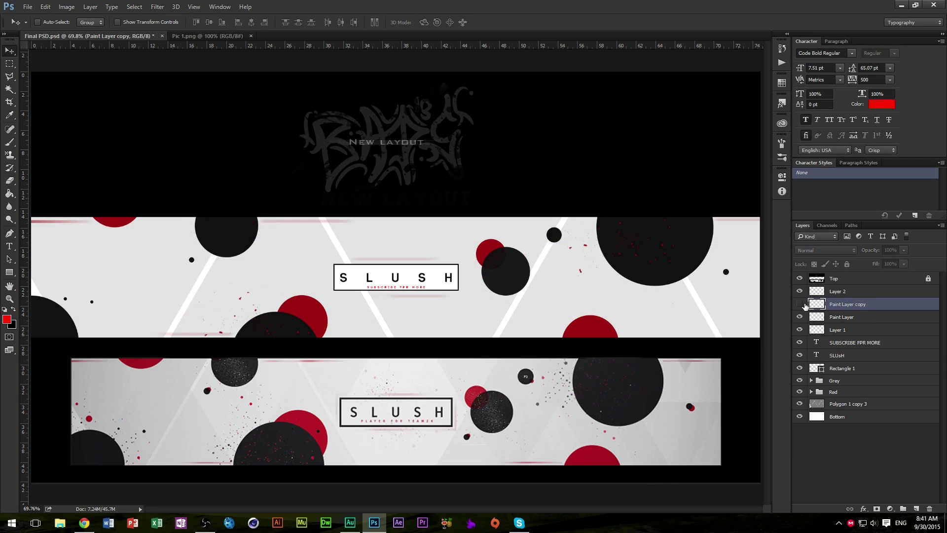
{"action": "key", "text": "ctrl"}
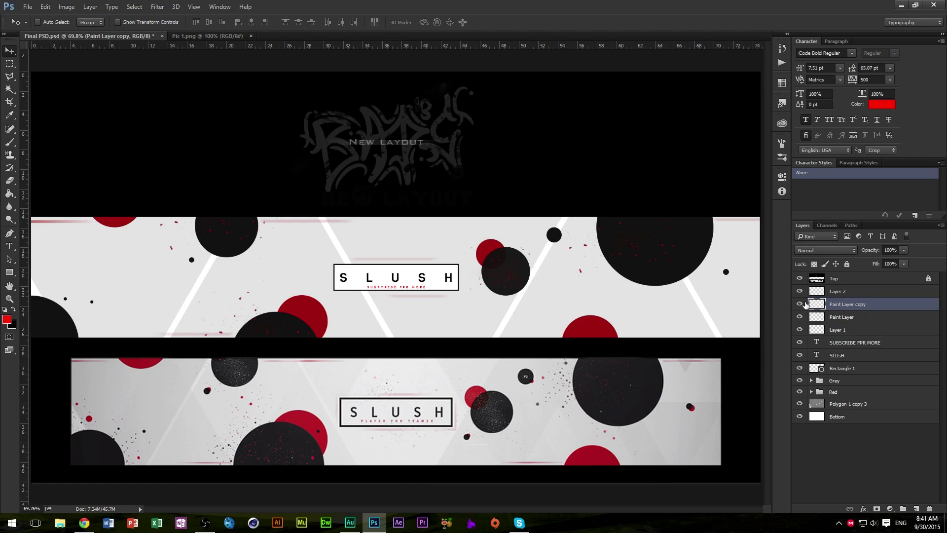
{"action": "key", "text": "ctrl+u"}
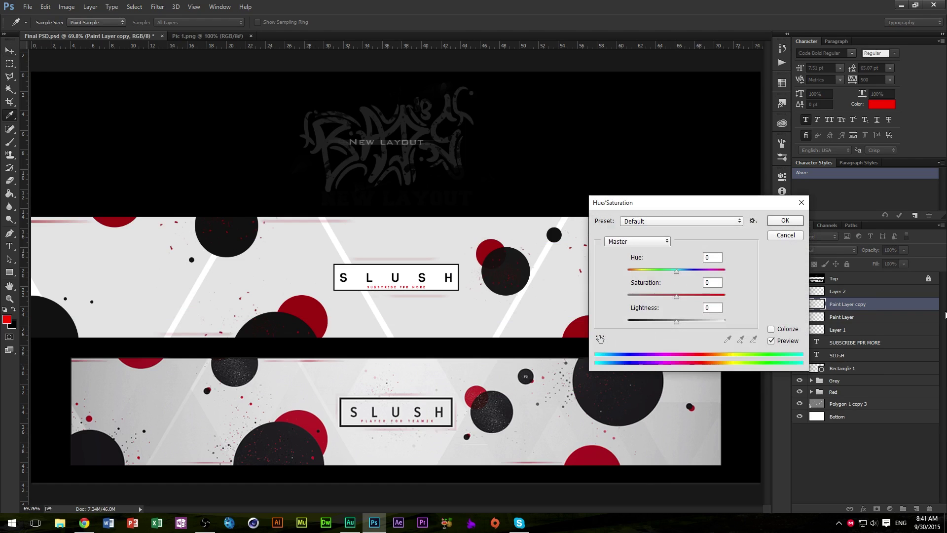
{"action": "left_click_drag", "start_coordinate": [684, 322], "coordinate": [800, 301]}
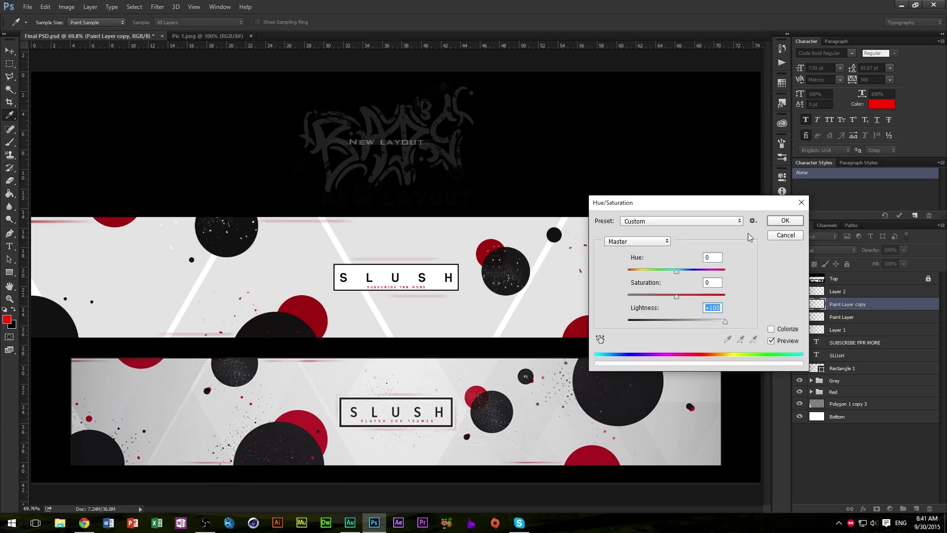
{"action": "left_click", "coordinate": [773, 223]}
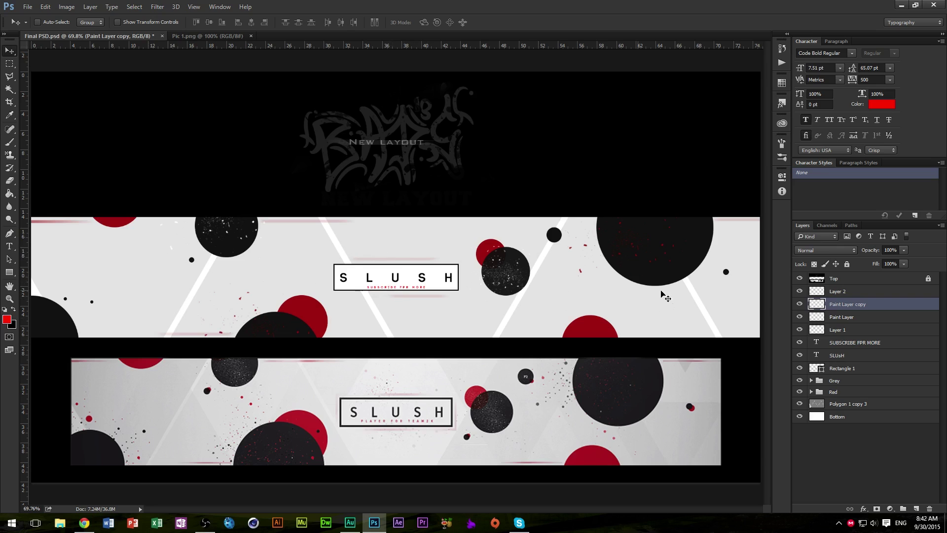
{"action": "left_click", "coordinate": [799, 330]}
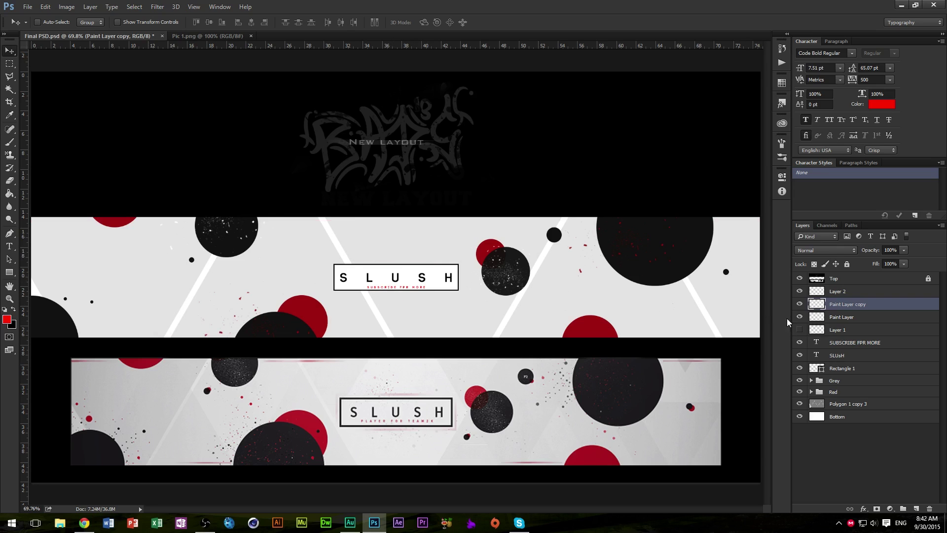
{"action": "left_click", "coordinate": [799, 330]}
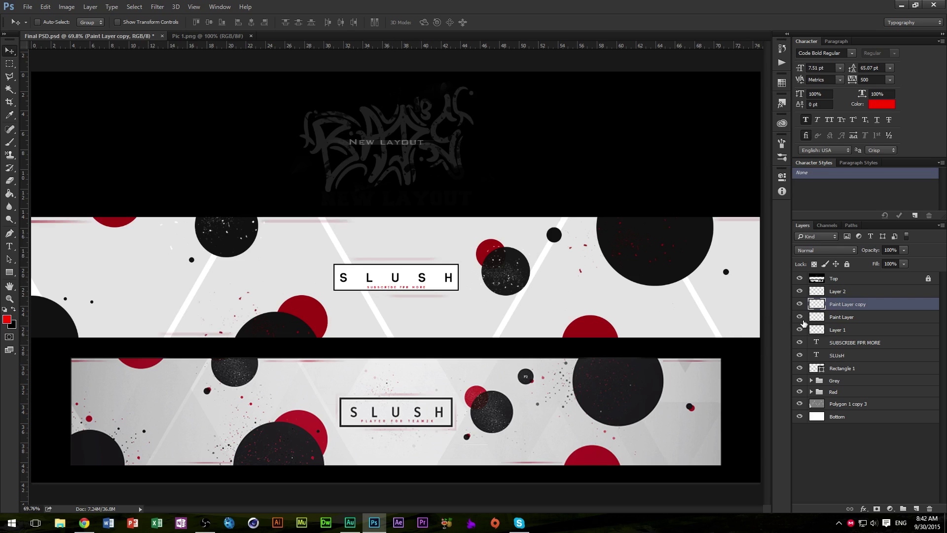
{"action": "key", "text": "ctrl+minus"}
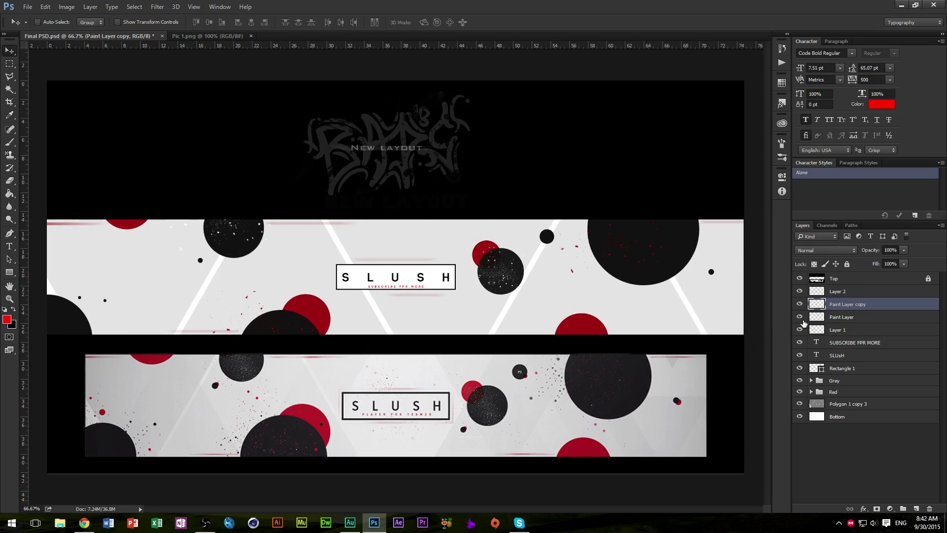